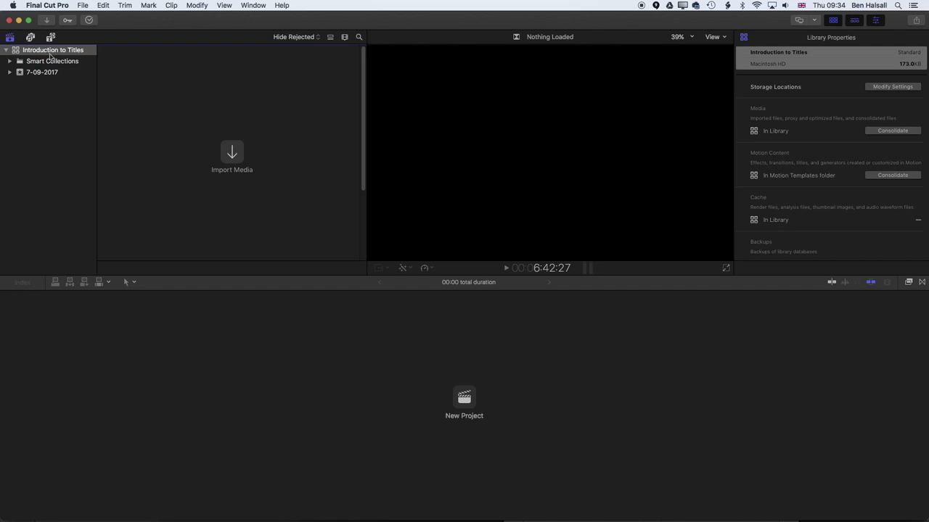
# - Switch the workspace layout to Default, then Organize, then back to Default
pyautogui.click(264, 5)
pyautogui.moveTo(341, 80)
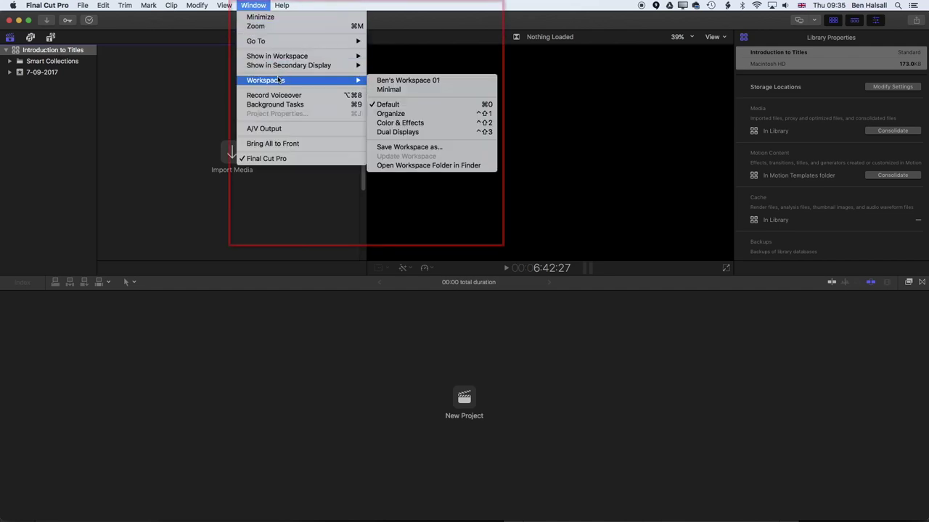
pyautogui.click(422, 106)
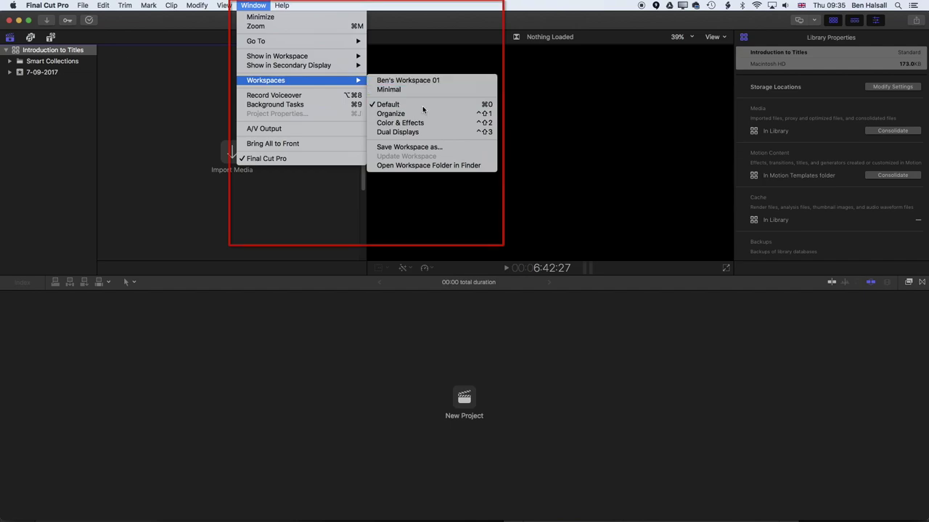
pyautogui.click(253, 5)
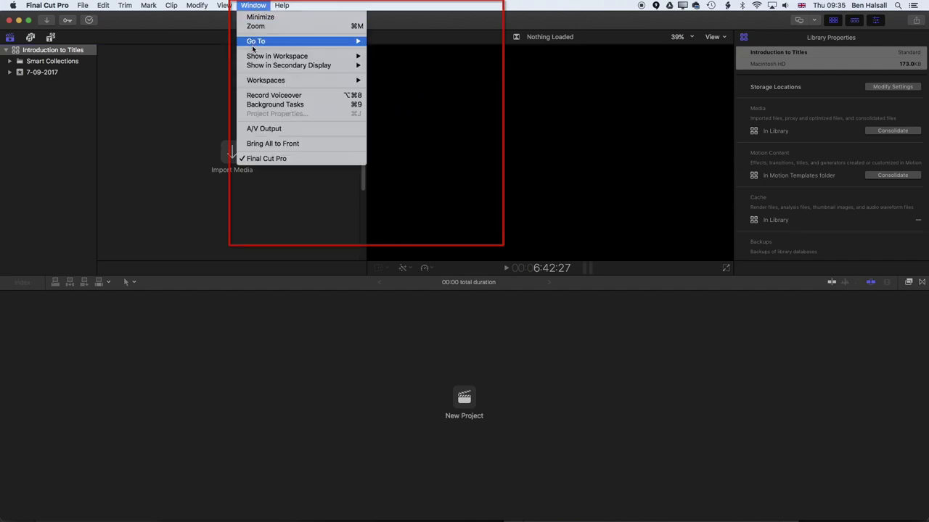
pyautogui.moveTo(260, 58)
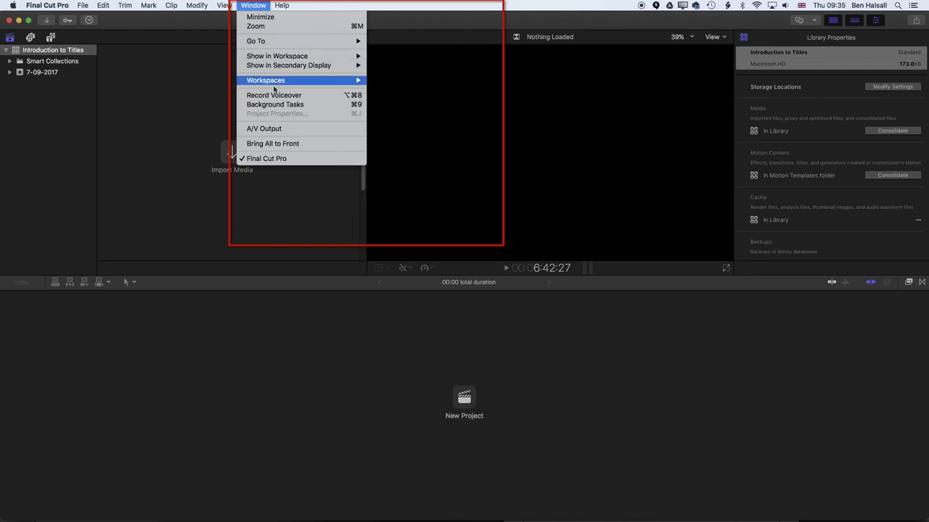
pyautogui.moveTo(276, 84)
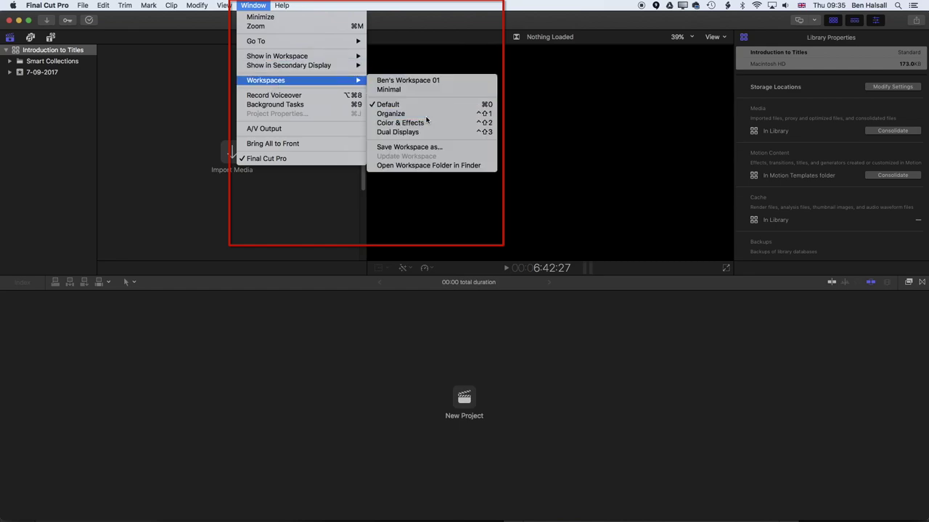
pyautogui.click(399, 114)
pyautogui.click(254, 6)
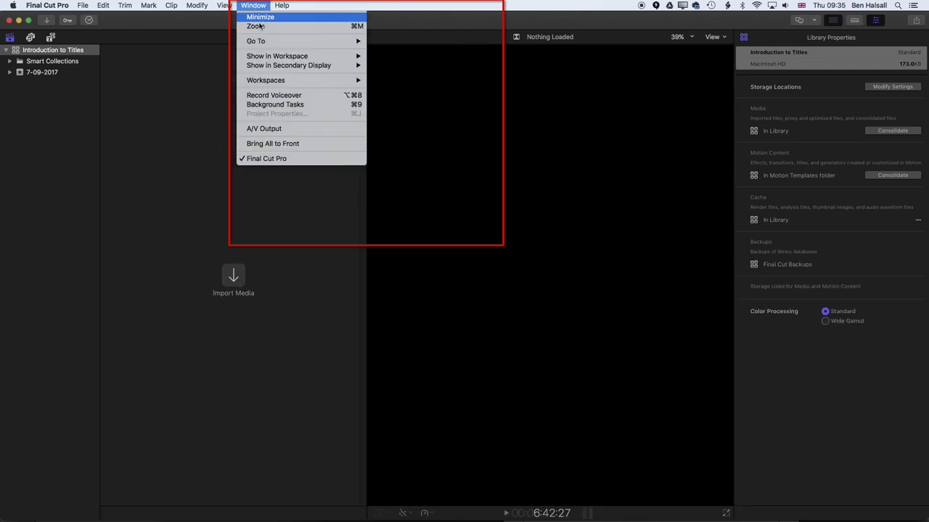
pyautogui.moveTo(269, 82)
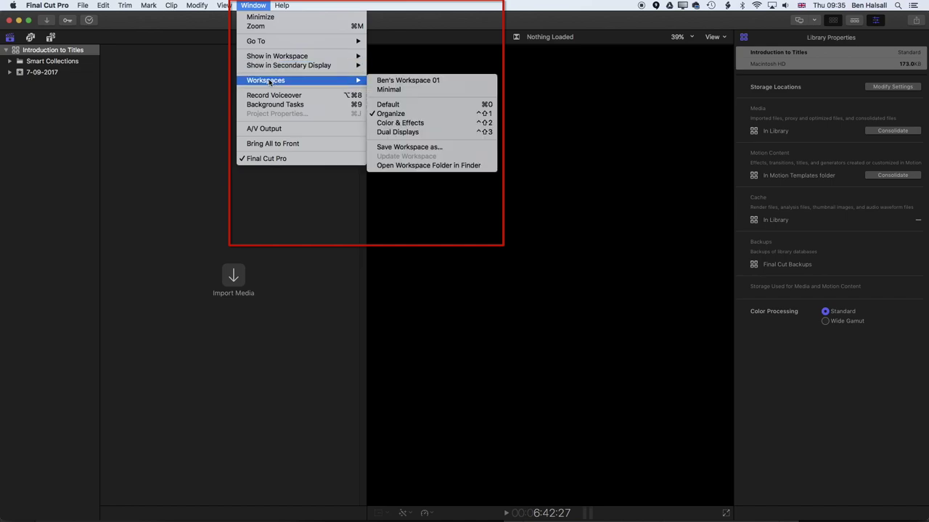
pyautogui.click(407, 104)
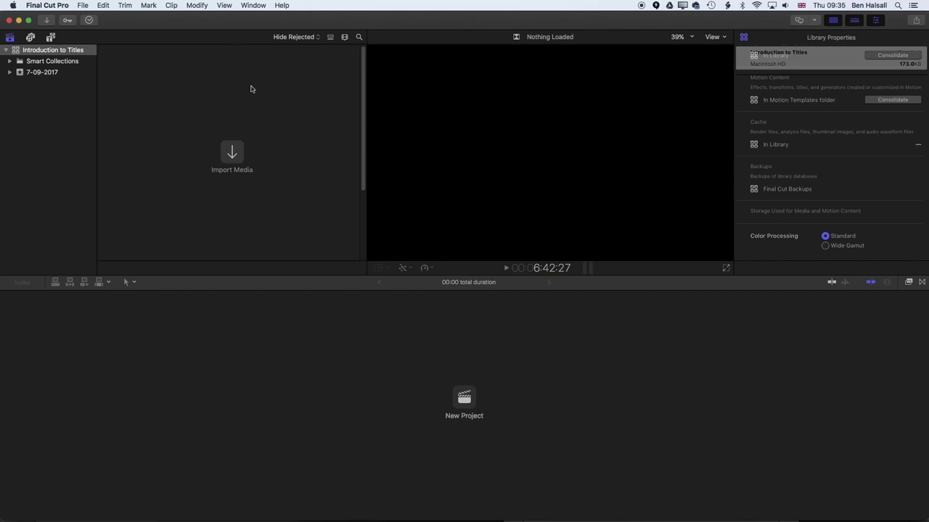
# - Collapse the Introduction to Titles library in the sidebar and close it
pyautogui.click(6, 50)
pyautogui.rightClick(23, 53)
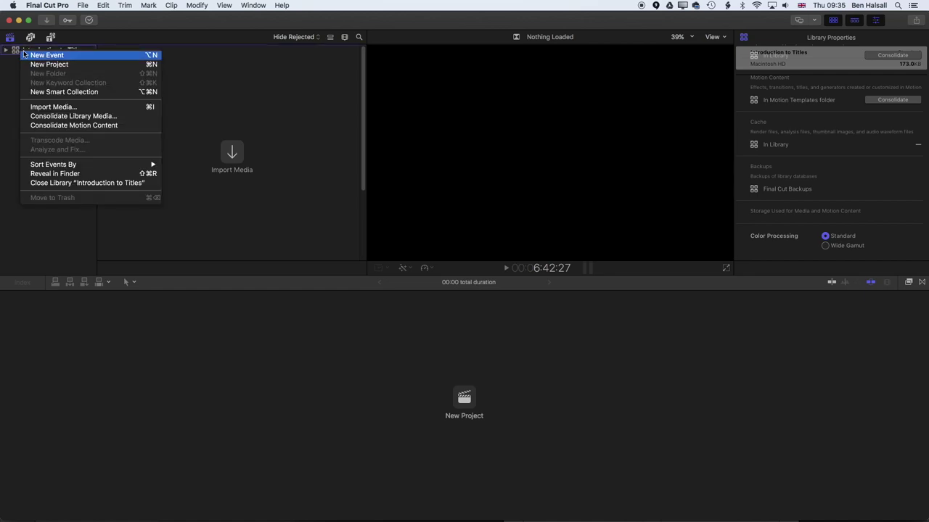
pyautogui.click(58, 183)
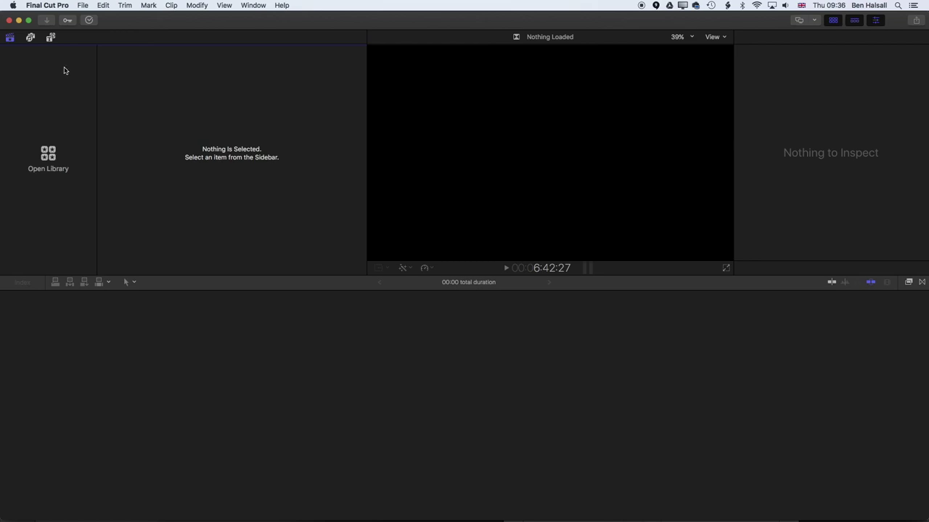
# - Create a new library named 'Introduction to Final Cut Pro X' saved on the Desktop
pyautogui.click(82, 6)
pyautogui.moveTo(90, 17)
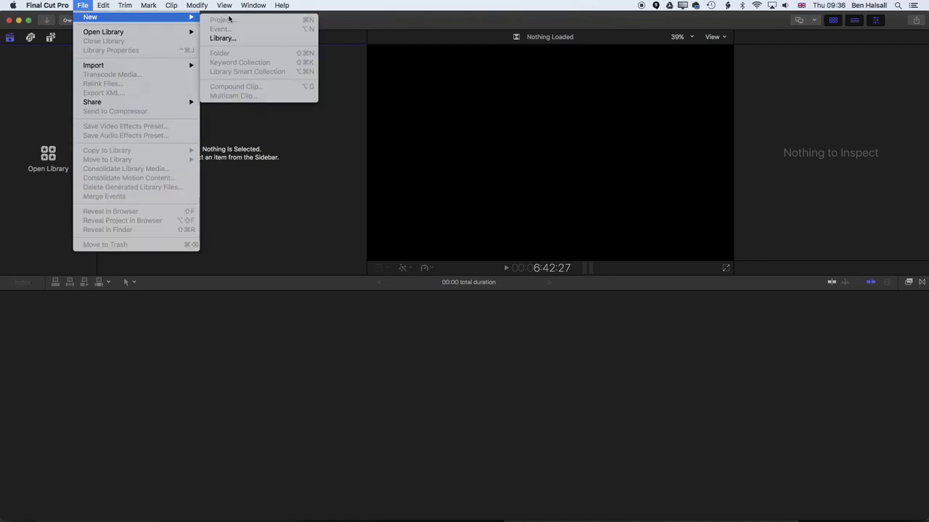
pyautogui.click(224, 39)
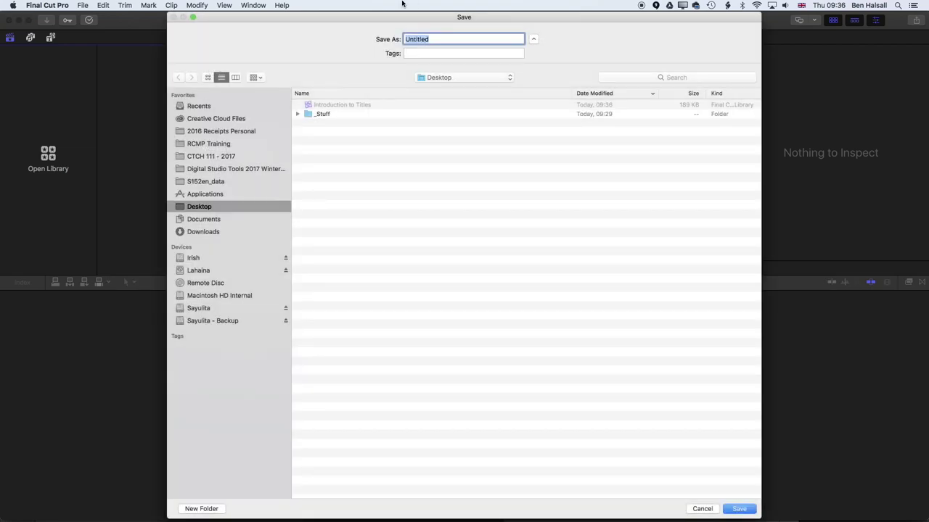
pyautogui.write('Introduction to Final Cut Pro X')
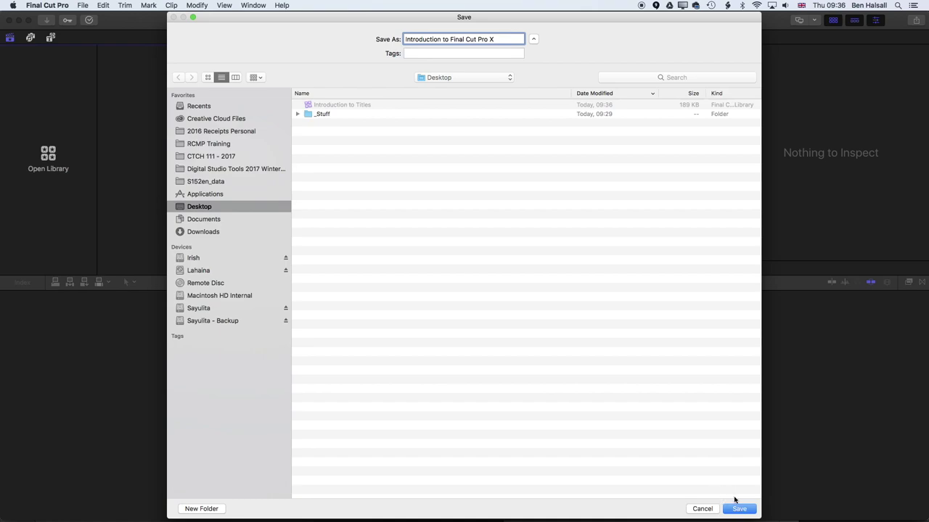
pyautogui.click(739, 508)
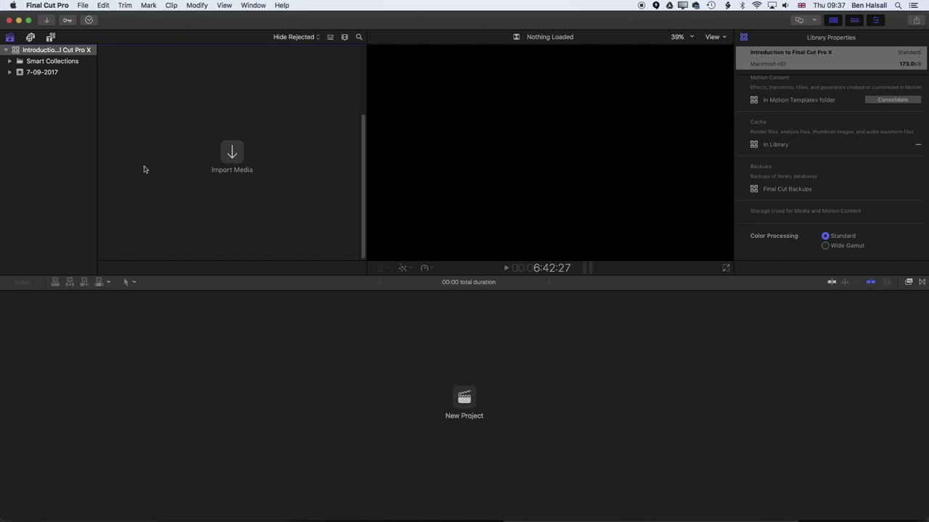
# - In Media Import, browse the Mexico 2017 folder and expand subfolder 187_0313
pyautogui.click(232, 163)
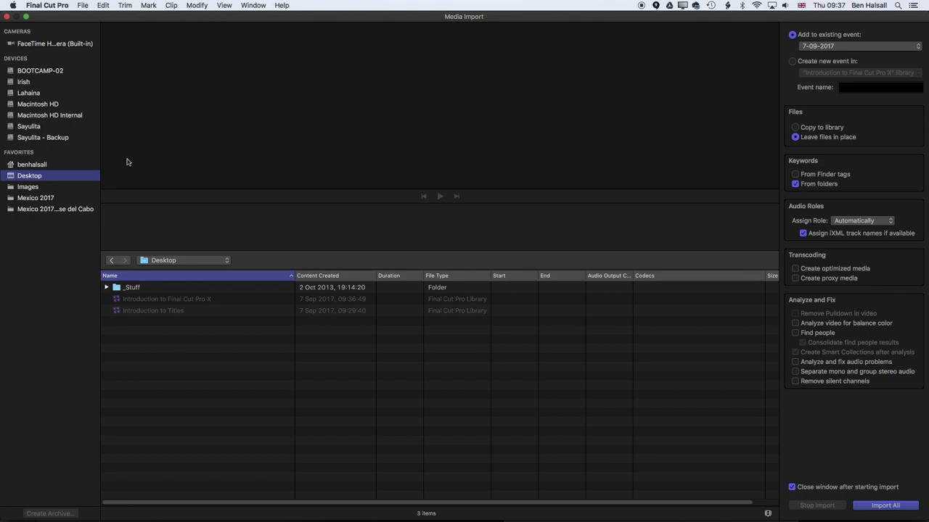
pyautogui.click(84, 5)
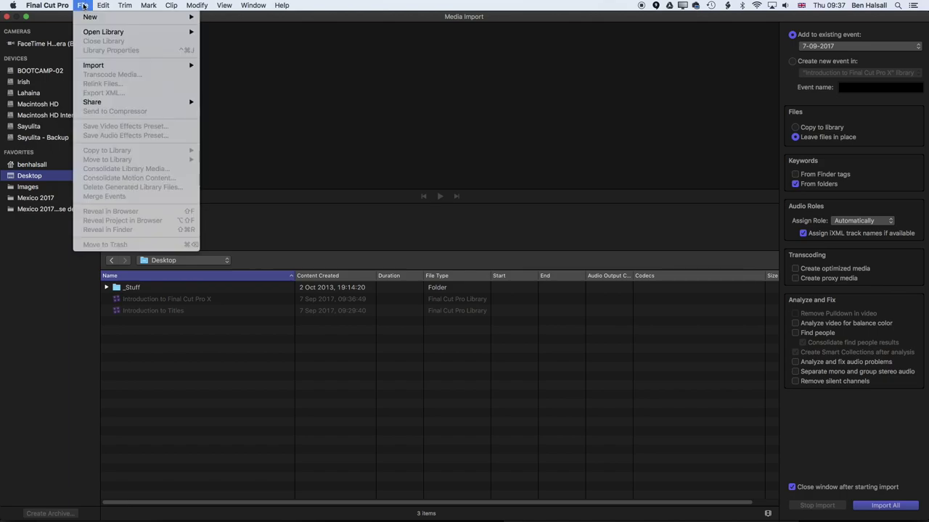
pyautogui.moveTo(134, 65)
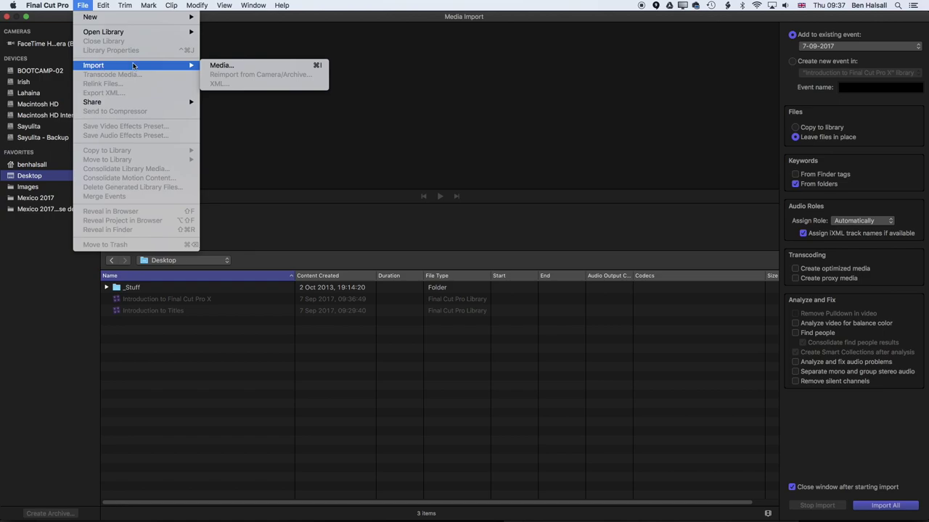
pyautogui.click(241, 23)
pyautogui.moveTo(242, 22); pyautogui.dragTo(243, 22)
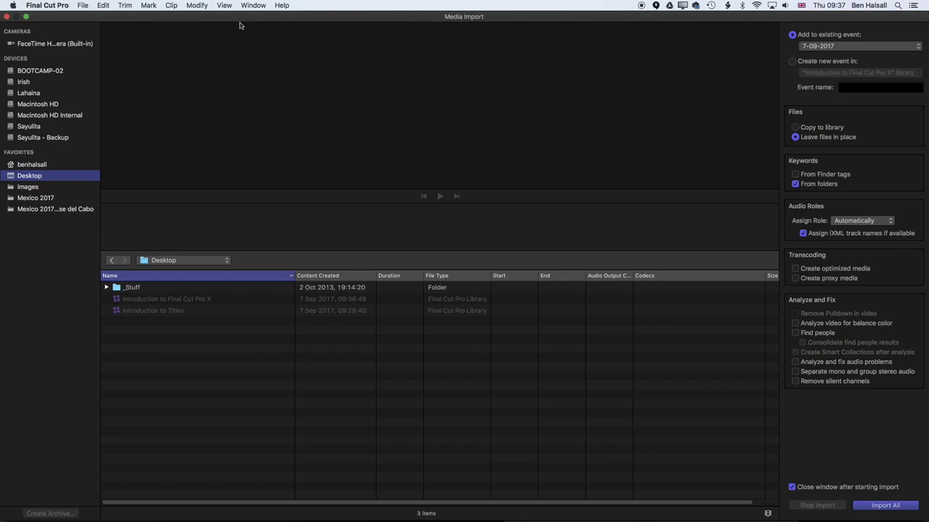
pyautogui.click(38, 201)
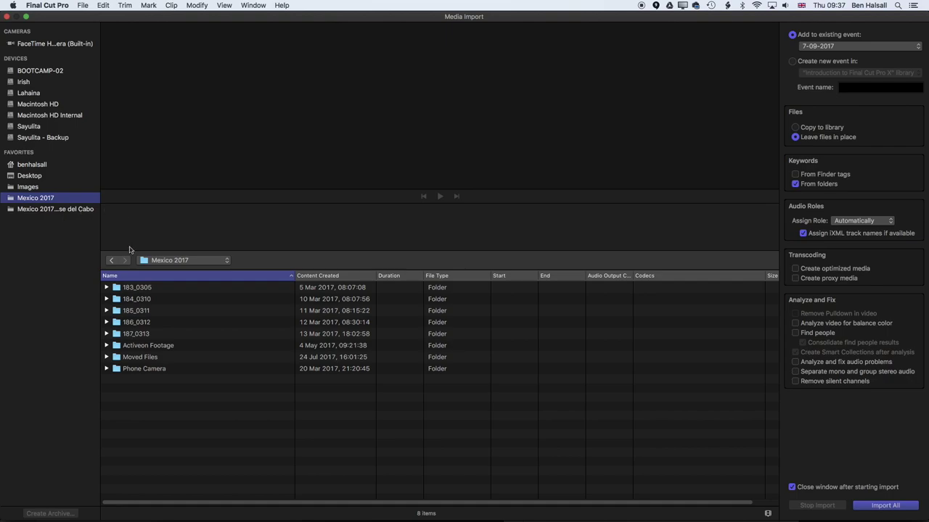
pyautogui.doubleClick(125, 298)
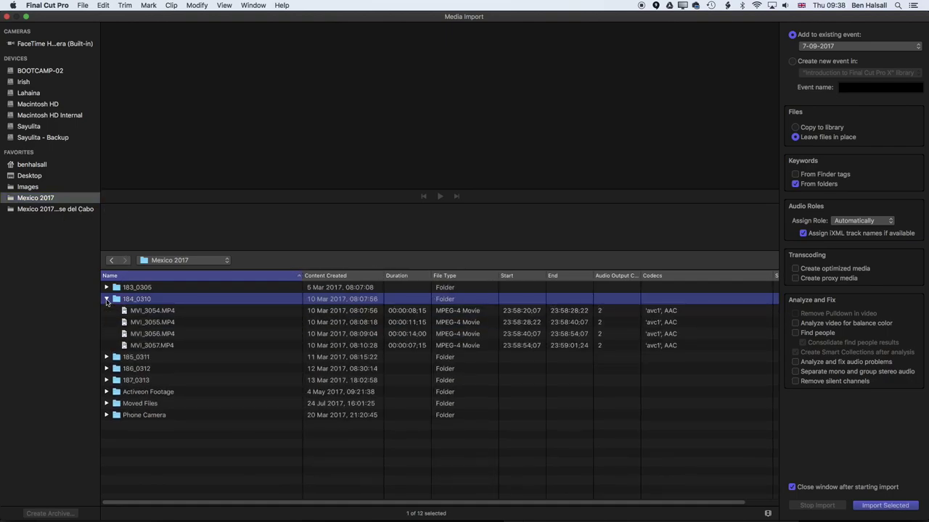
pyautogui.doubleClick(123, 294)
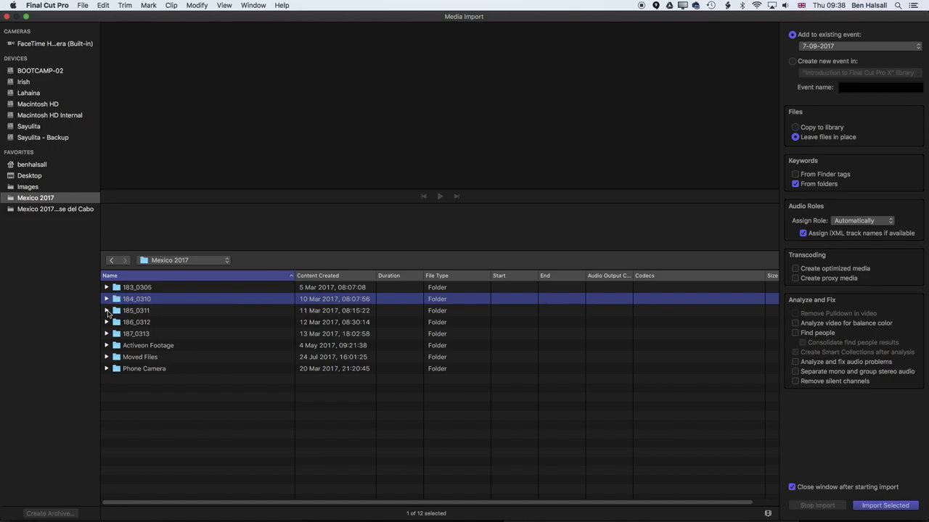
pyautogui.click(106, 334)
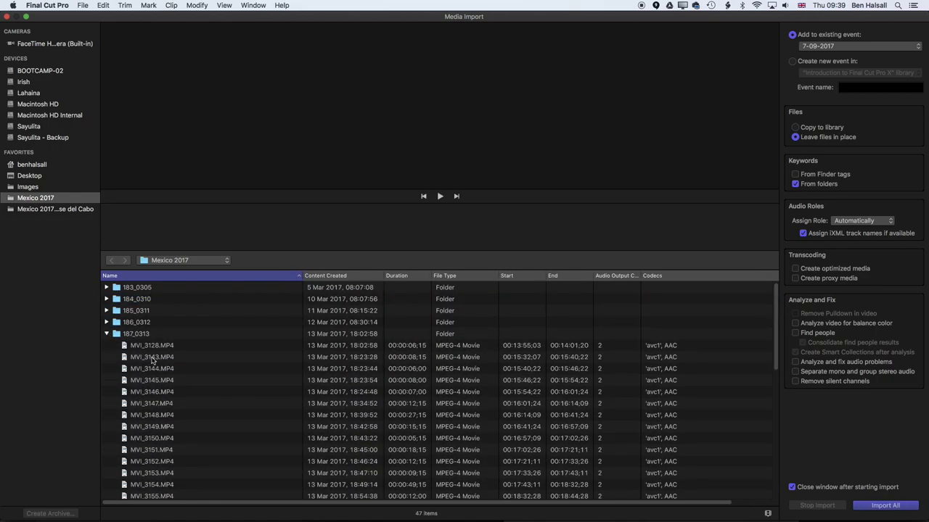
# - Select clips MVI_3143 through MVI_3162, keeping MVI_3148, MVI_3154 and MVI_3157 included
pyautogui.click(153, 357)
pyautogui.keyDown('shift'); pyautogui.click(150, 485); pyautogui.keyUp('shift')
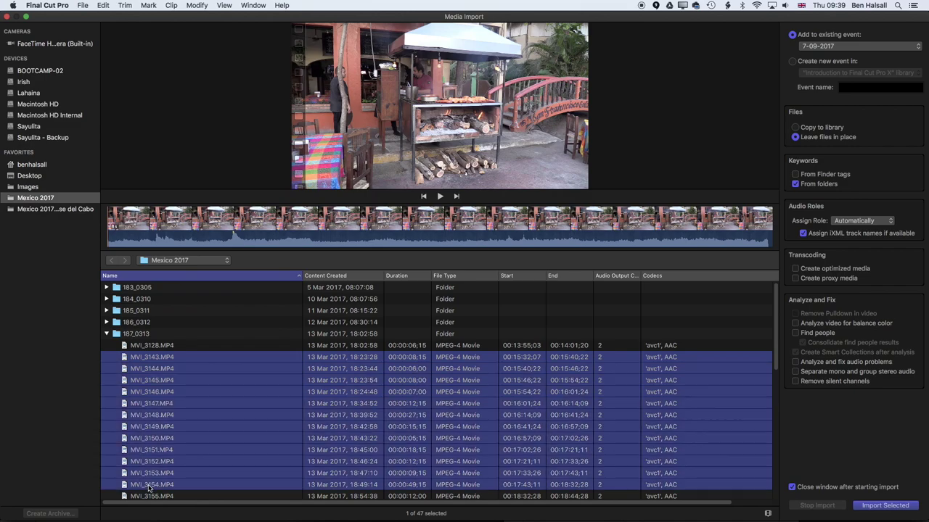
pyautogui.scroll(-5, 774, 349)
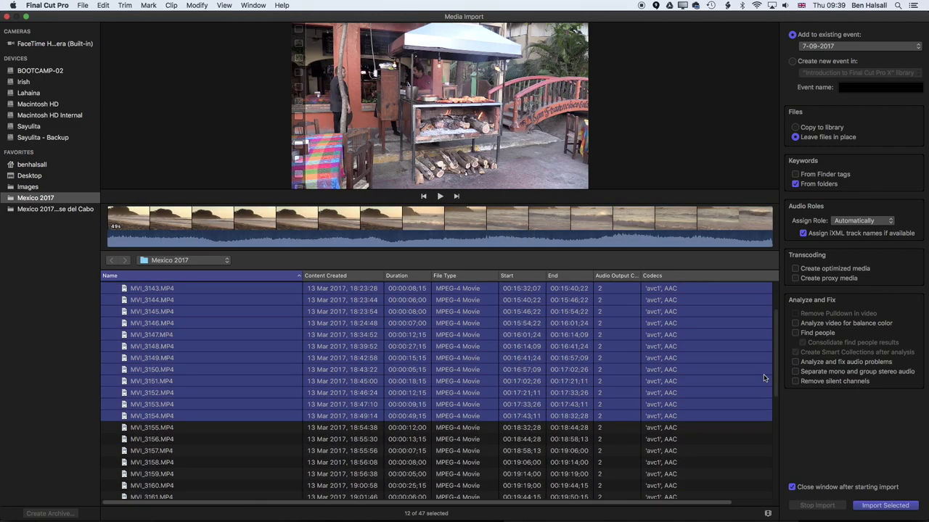
pyautogui.keyDown('shift'); pyautogui.click(144, 488); pyautogui.keyUp('shift')
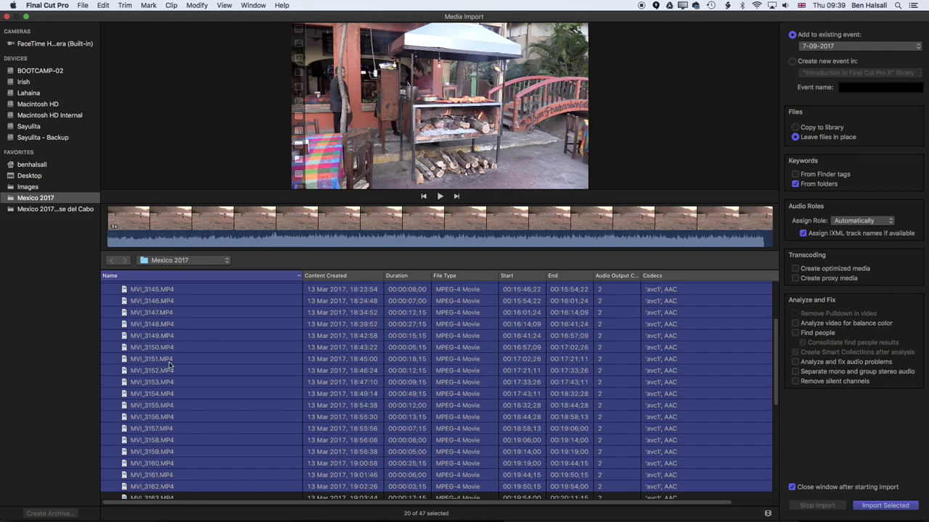
pyautogui.keyDown('super'); pyautogui.click(168, 325); pyautogui.keyUp('super')
pyautogui.keyDown('super'); pyautogui.click(154, 393); pyautogui.keyUp('super')
pyautogui.keyDown('super'); pyautogui.click(152, 428); pyautogui.keyUp('super')
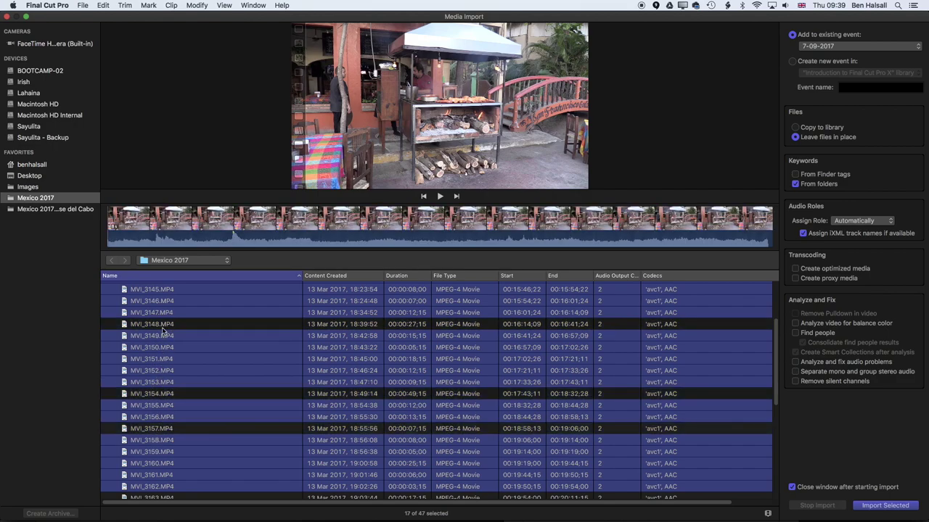
pyautogui.keyDown('super'); pyautogui.click(162, 327); pyautogui.keyUp('super')
pyautogui.keyDown('super'); pyautogui.click(153, 394); pyautogui.keyUp('super')
pyautogui.keyDown('super'); pyautogui.click(154, 430); pyautogui.keyUp('super')
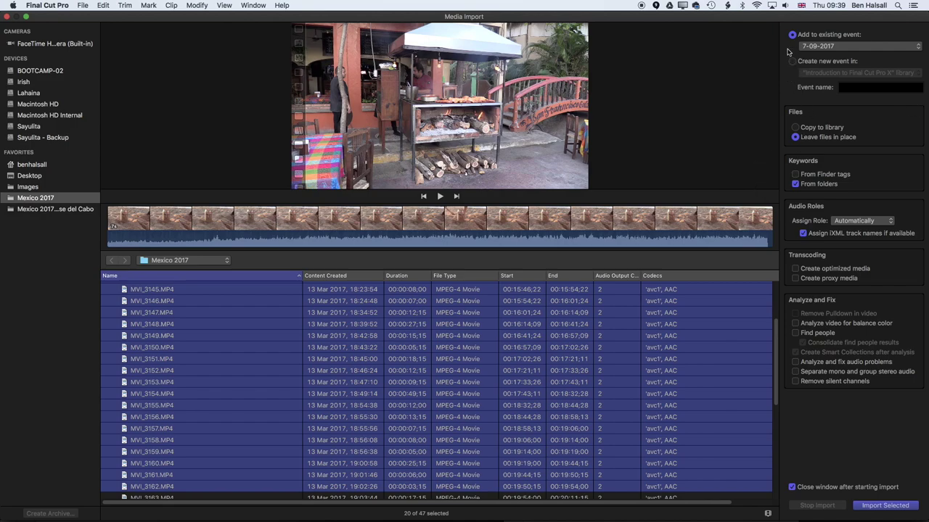
# - Target the existing 7-09-2017 event and set media to Copy to library
pyautogui.click(825, 47)
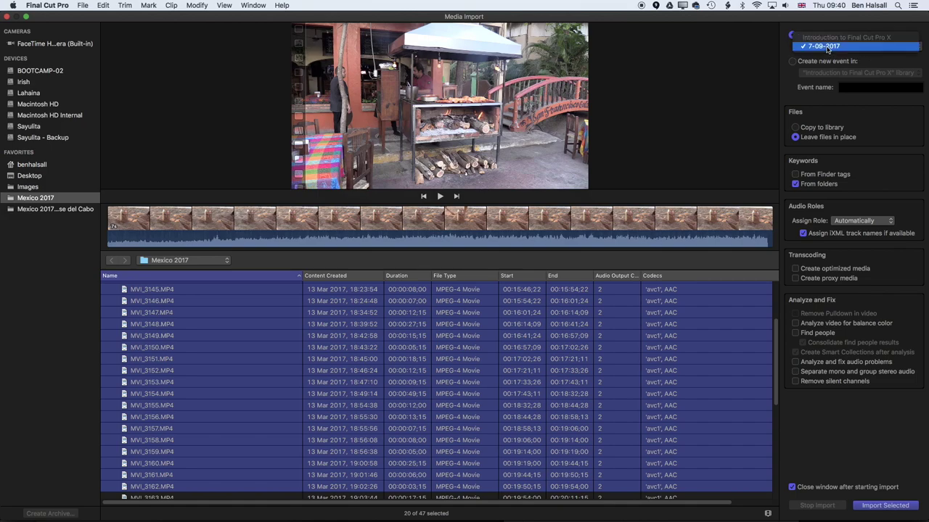
pyautogui.click(825, 46)
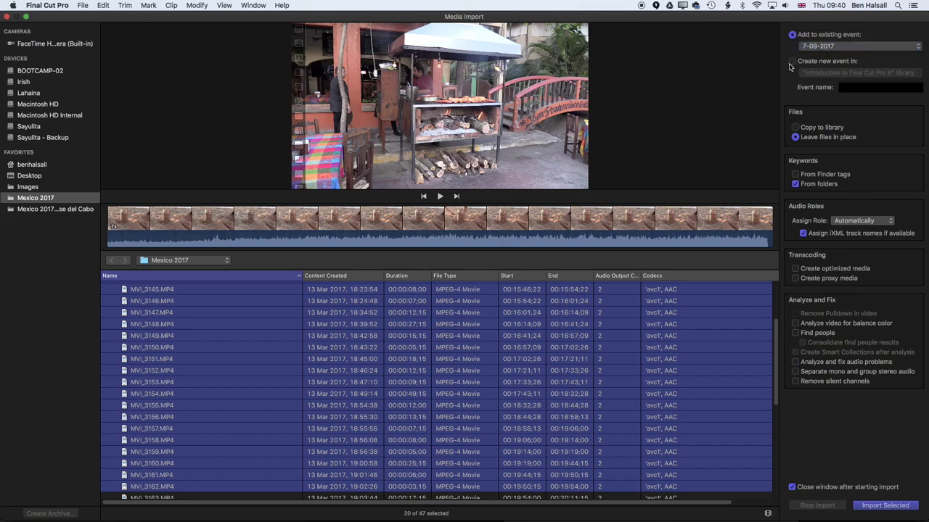
pyautogui.click(795, 62)
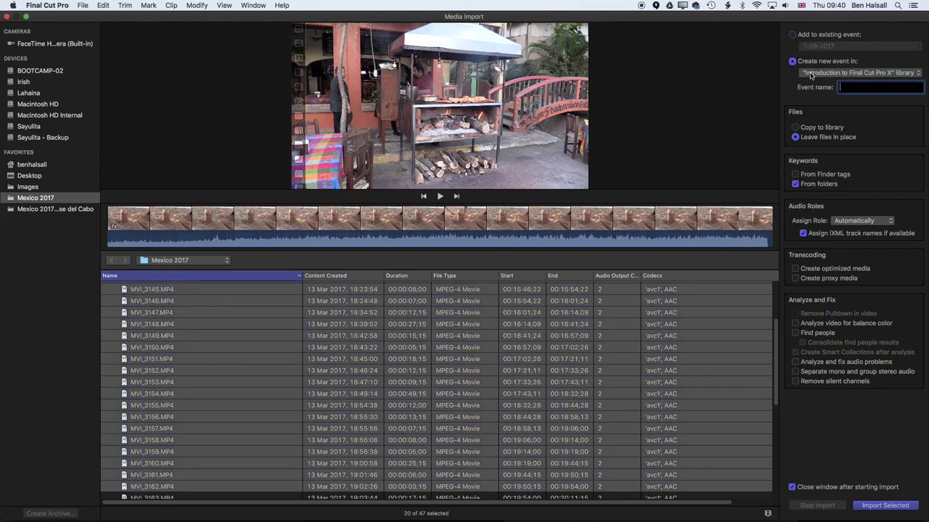
pyautogui.click(812, 74)
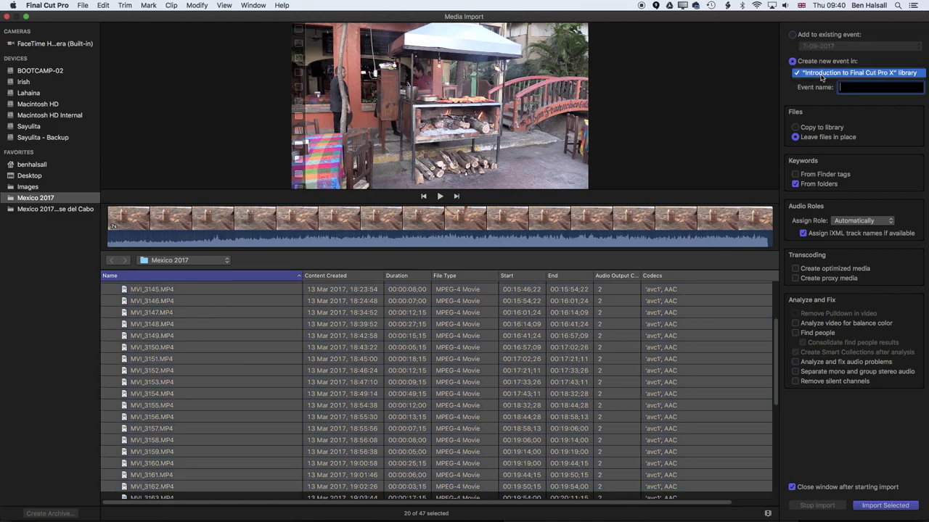
pyautogui.click(792, 40)
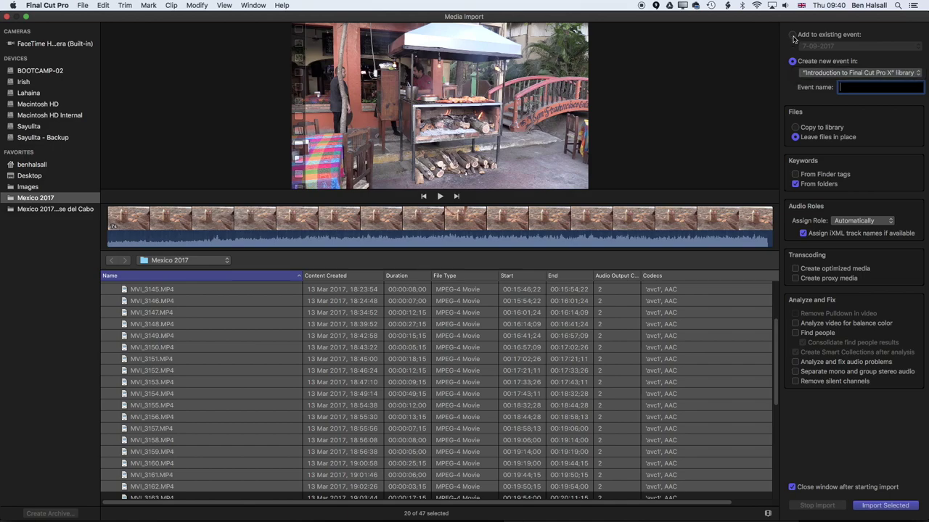
pyautogui.click(793, 36)
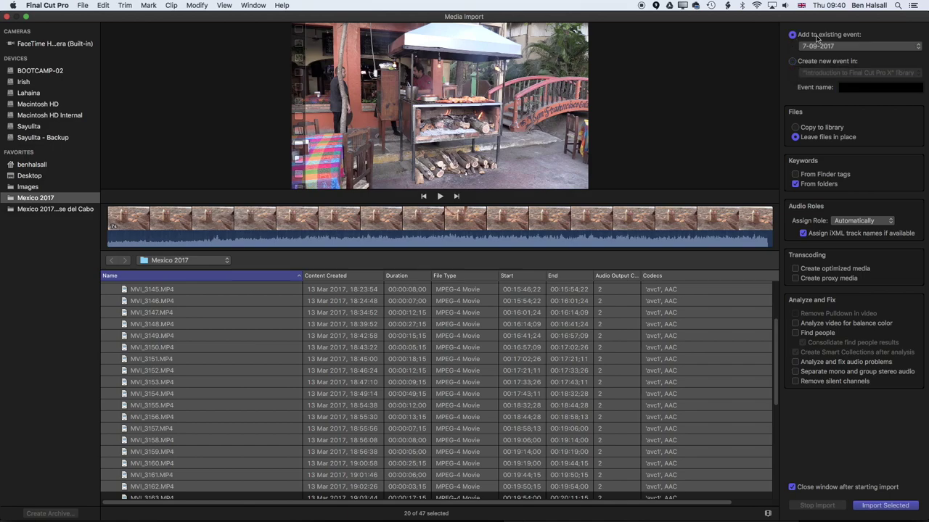
pyautogui.click(795, 128)
# - Keep From folders keywords, import the selected clips, and select MVI_3143 for preview
pyautogui.click(795, 183)
pyautogui.click(878, 507)
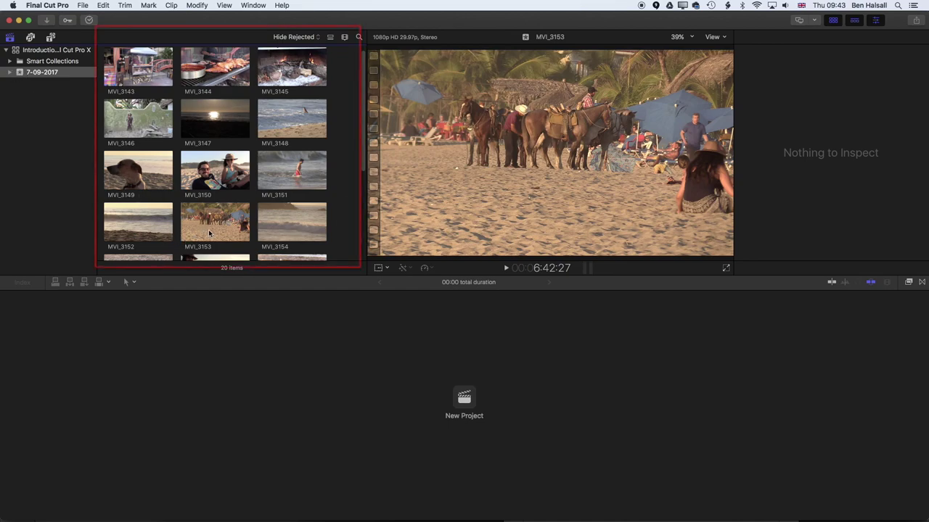
pyautogui.click(159, 69)
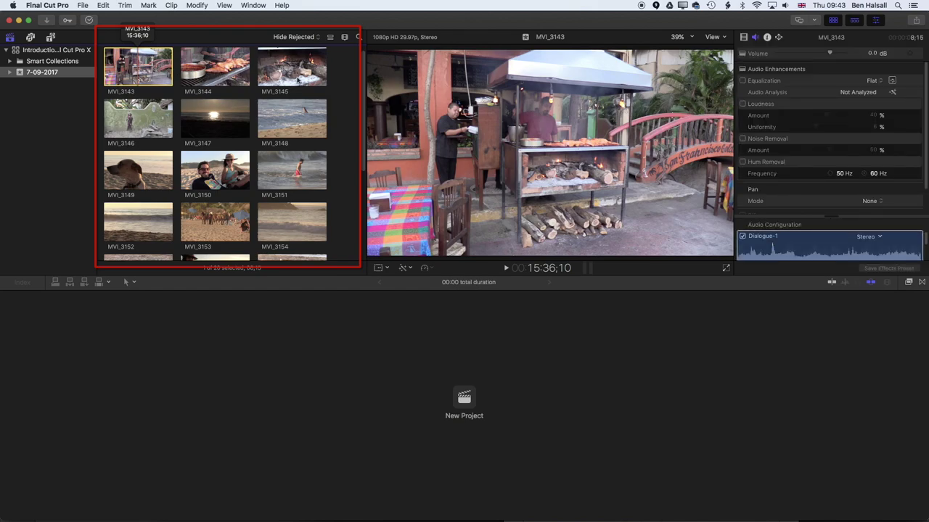
pyautogui.click(831, 282)
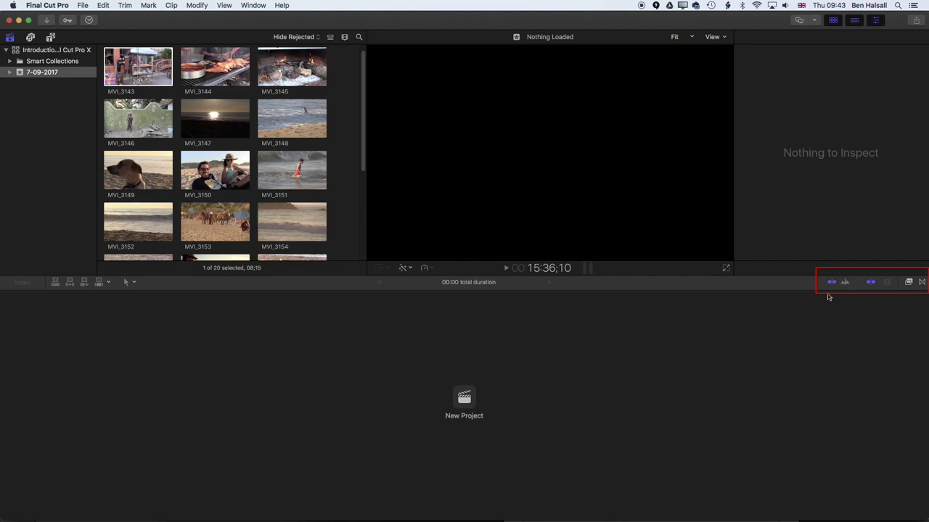
pyautogui.click(132, 65)
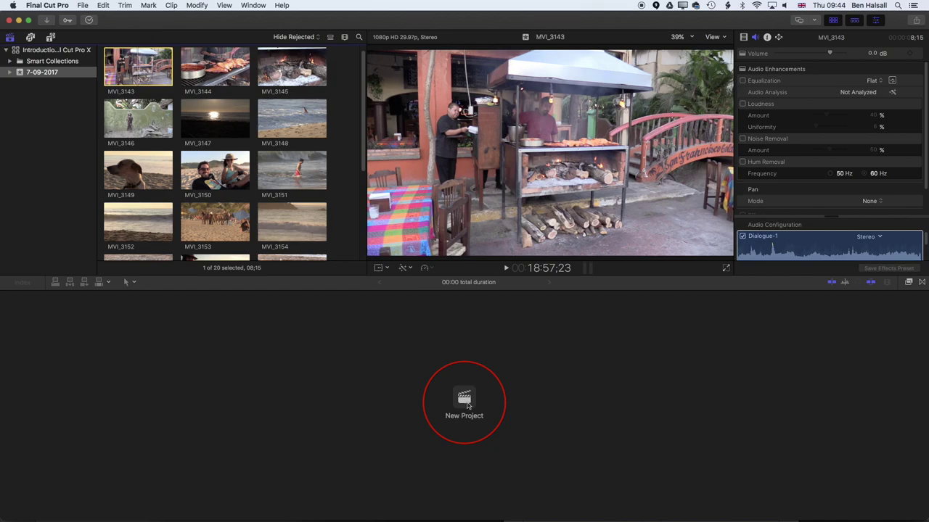
# - Start a new San Pancho project, review the 1080p HD custom settings, then use automatic settings
pyautogui.click(83, 6)
pyautogui.moveTo(87, 18)
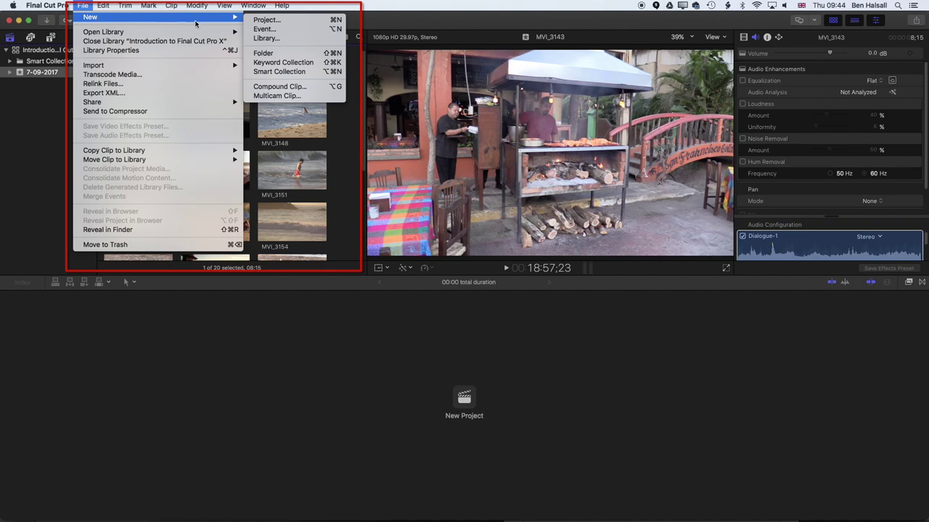
pyautogui.click(282, 21)
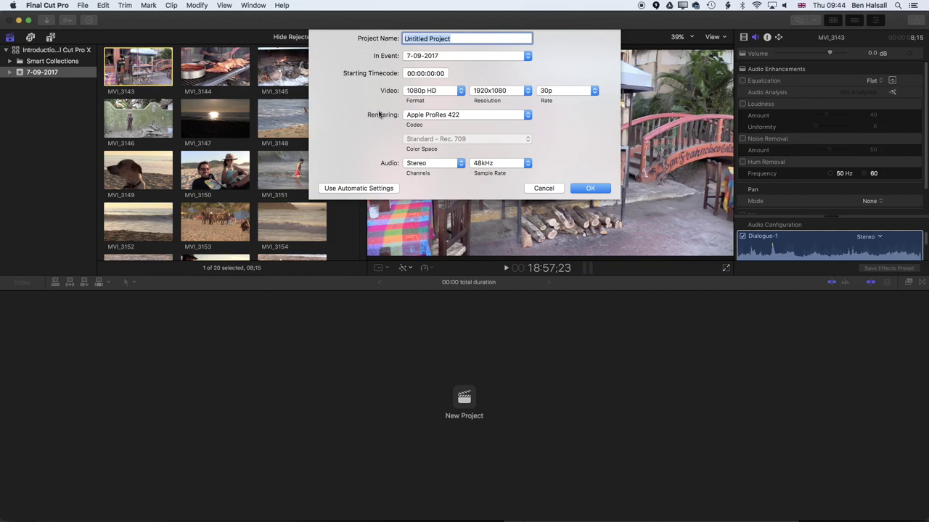
pyautogui.press('BackSpace')
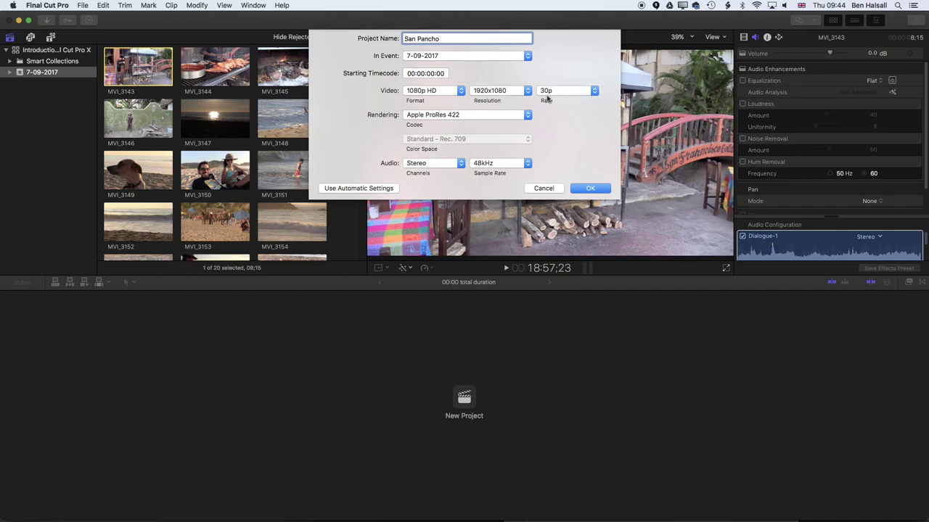
pyautogui.click(348, 188)
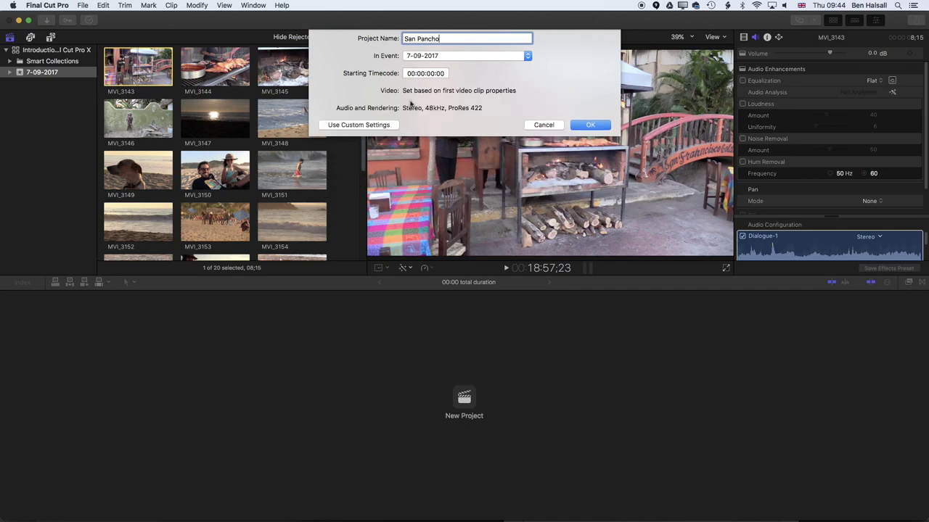
pyautogui.click(374, 125)
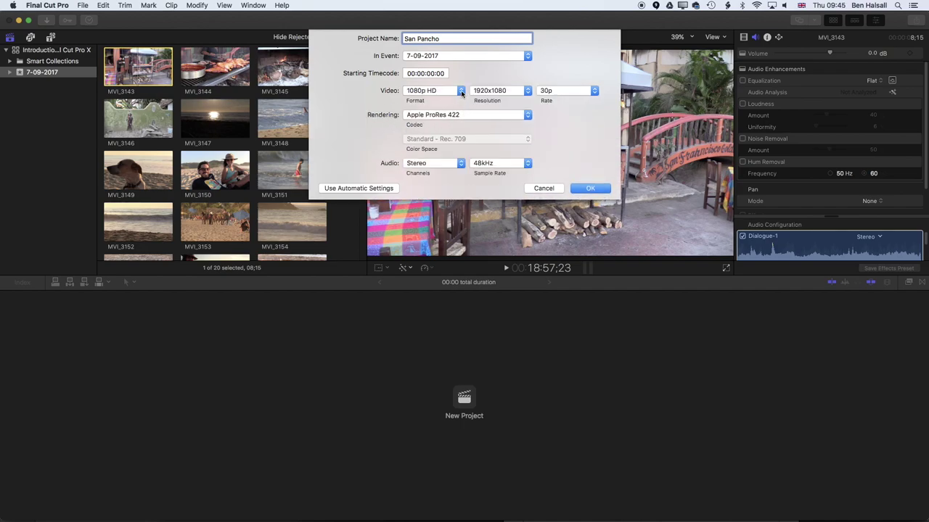
pyautogui.click(461, 91)
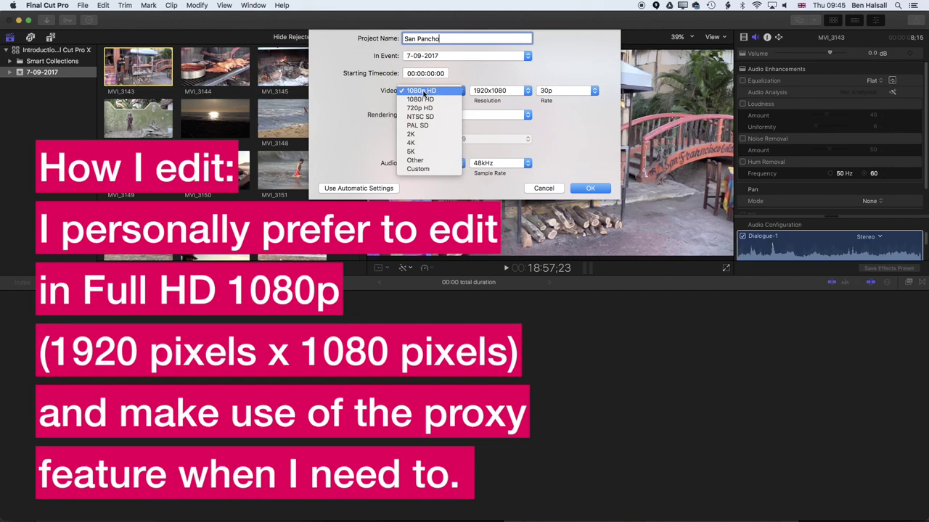
pyautogui.click(364, 116)
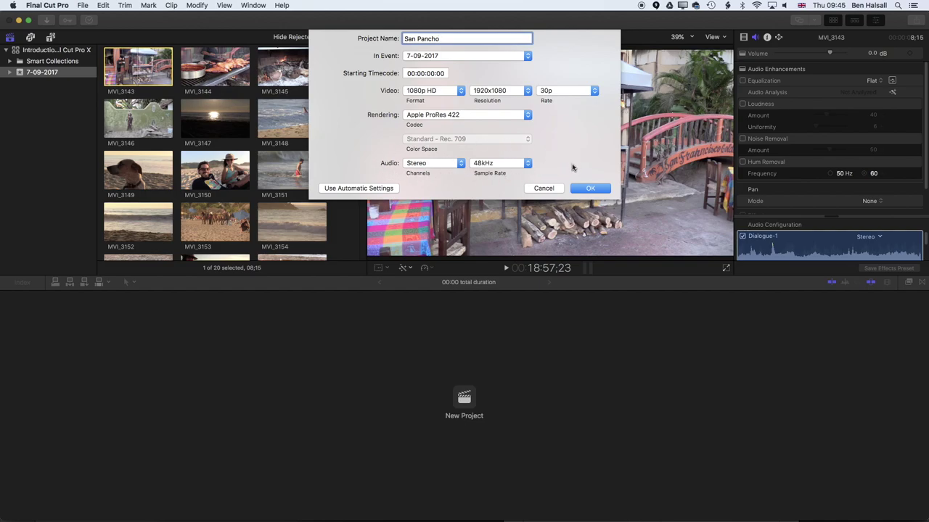
pyautogui.click(363, 189)
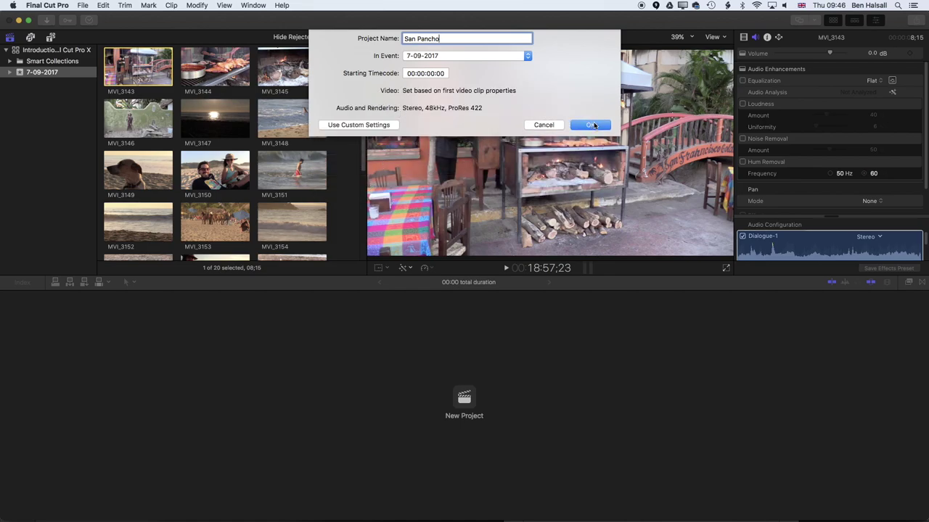
# - Confirm the New Project dialog to create the San Pancho timeline
pyautogui.click(592, 124)
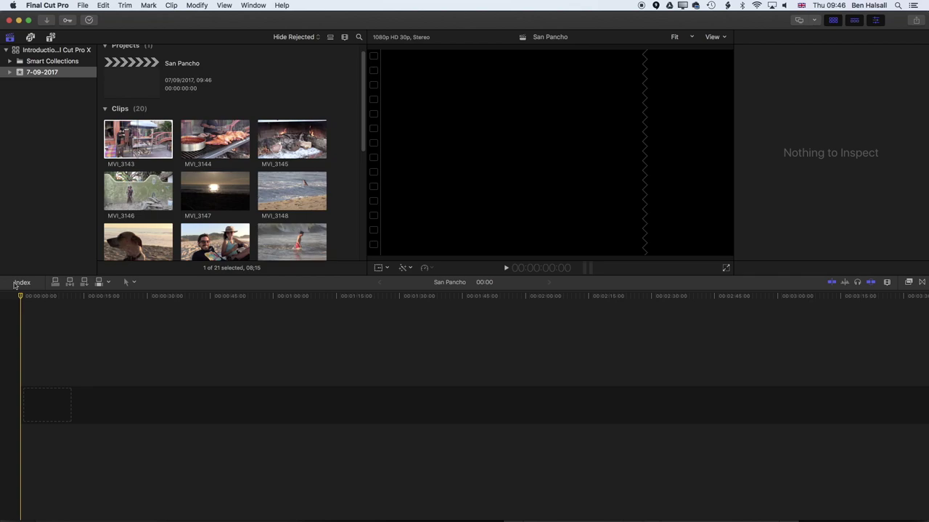
# - Drag MVI_3143, MVI_3144 and then MVI_3145 from the browser into the San Pancho timeline
pyautogui.click(137, 141)
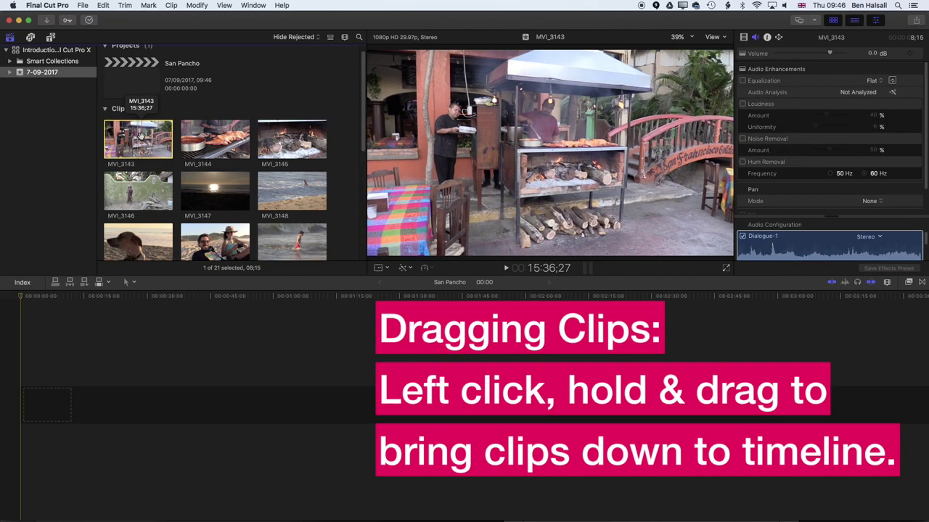
pyautogui.moveTo(136, 140); pyautogui.dragTo(43, 402)
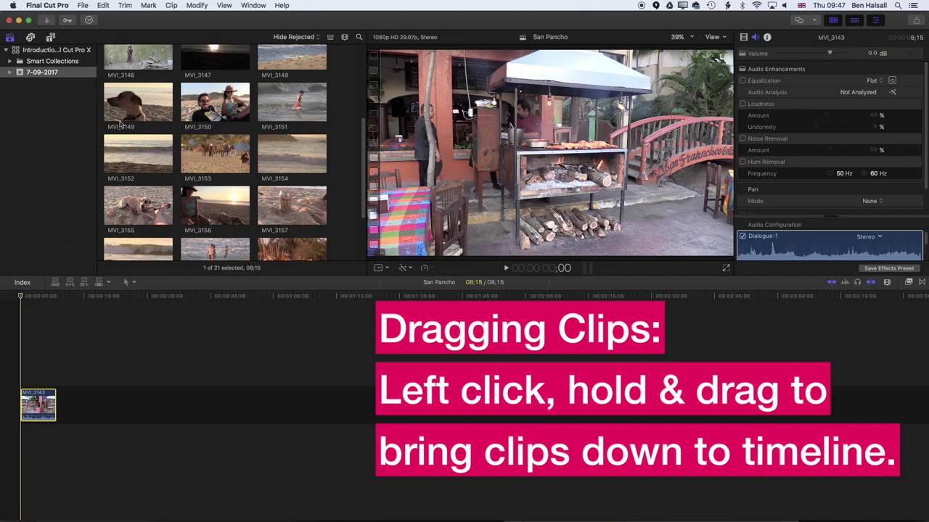
pyautogui.scroll(3, 361, 129)
pyautogui.scroll(3, 362, 128)
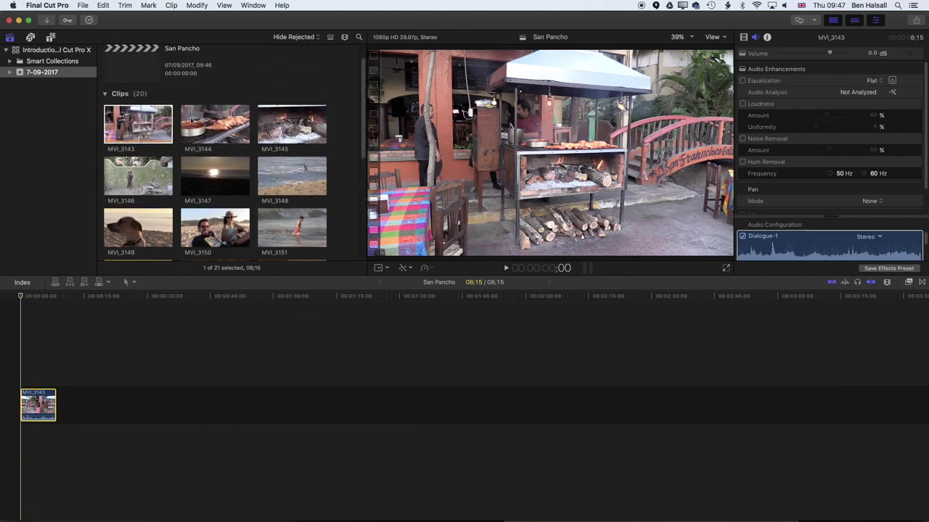
pyautogui.click(206, 124)
pyautogui.moveTo(215, 124); pyautogui.dragTo(91, 395)
pyautogui.click(297, 127)
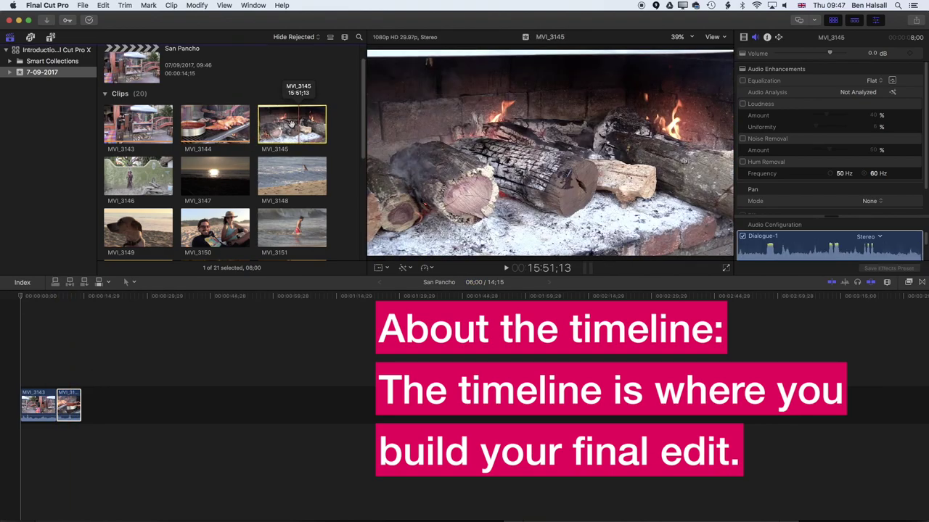
pyautogui.moveTo(298, 127); pyautogui.dragTo(73, 410)
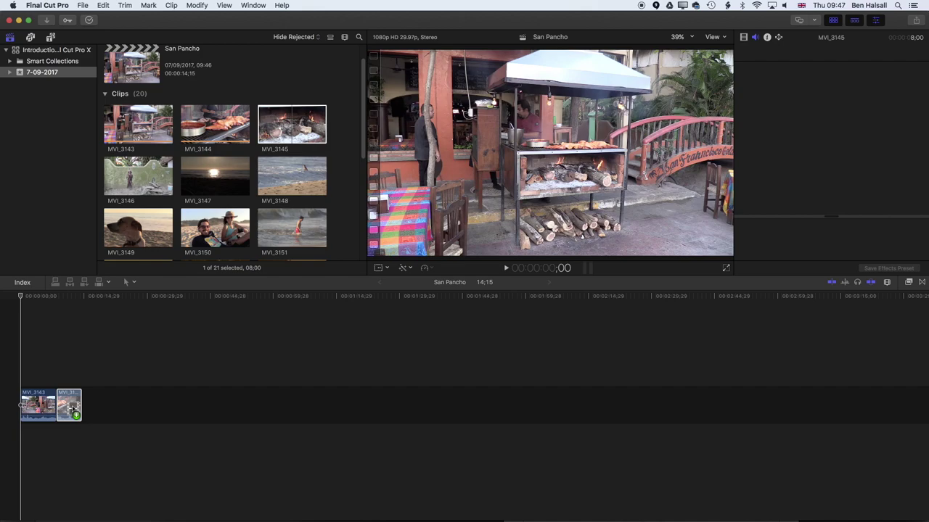
# - Drop MVI_3145 between MVI_3143 and MVI_3144, then select MVI_3145 and MVI_3143
pyautogui.moveTo(74, 410); pyautogui.dragTo(64, 406)
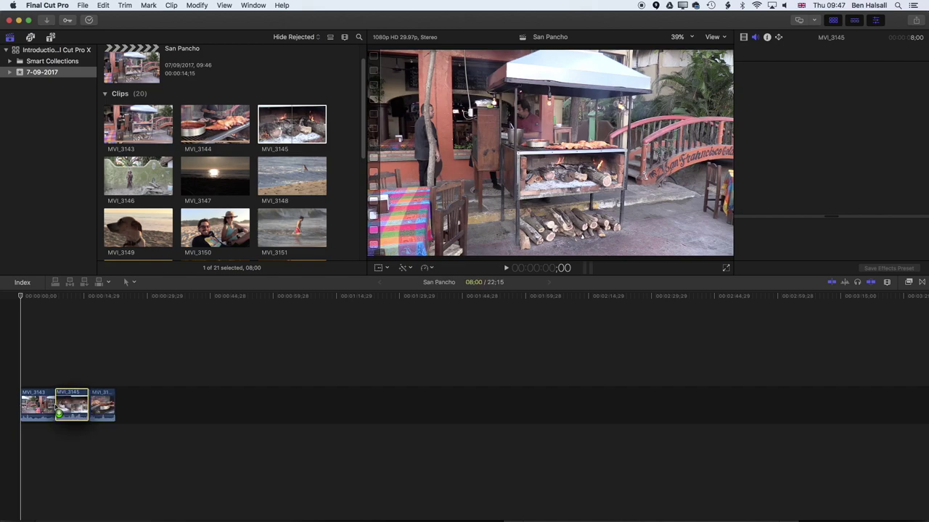
pyautogui.click(66, 407)
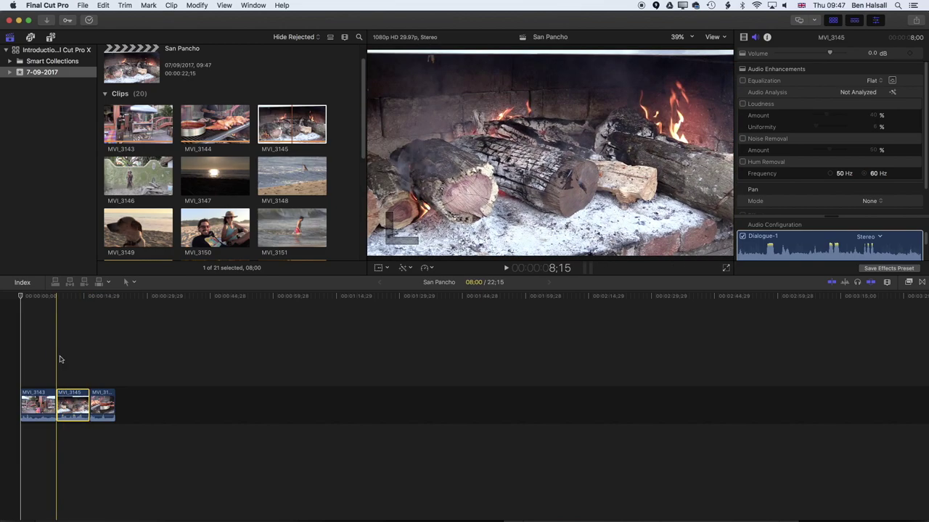
pyautogui.click(41, 408)
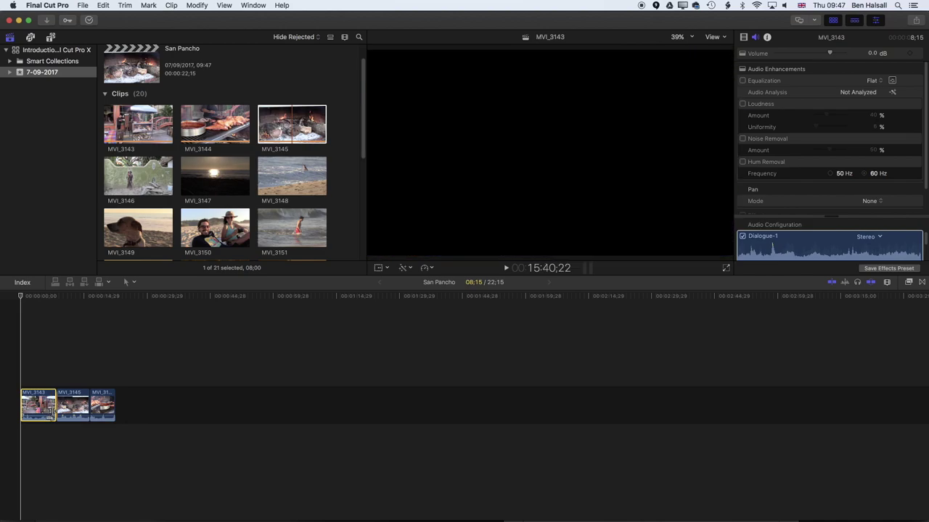
pyautogui.press('Delete')
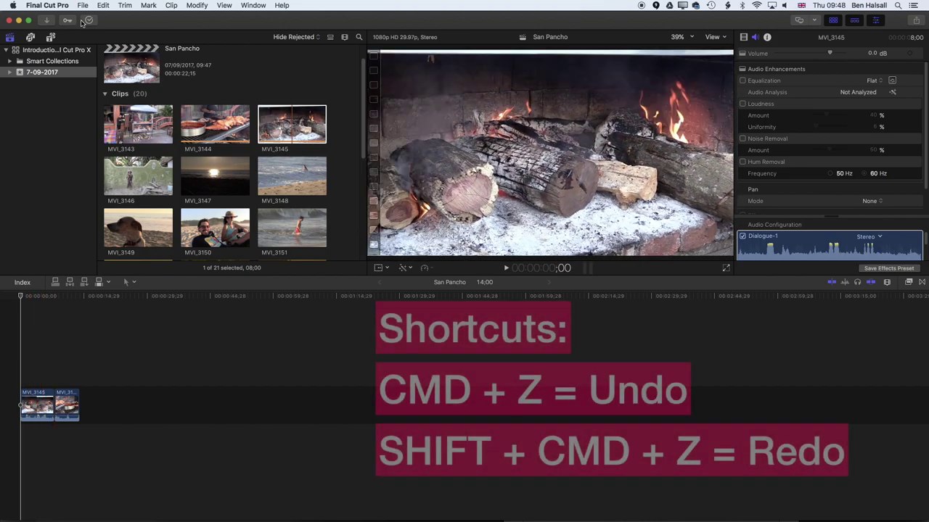
pyautogui.click(103, 6)
pyautogui.click(115, 16)
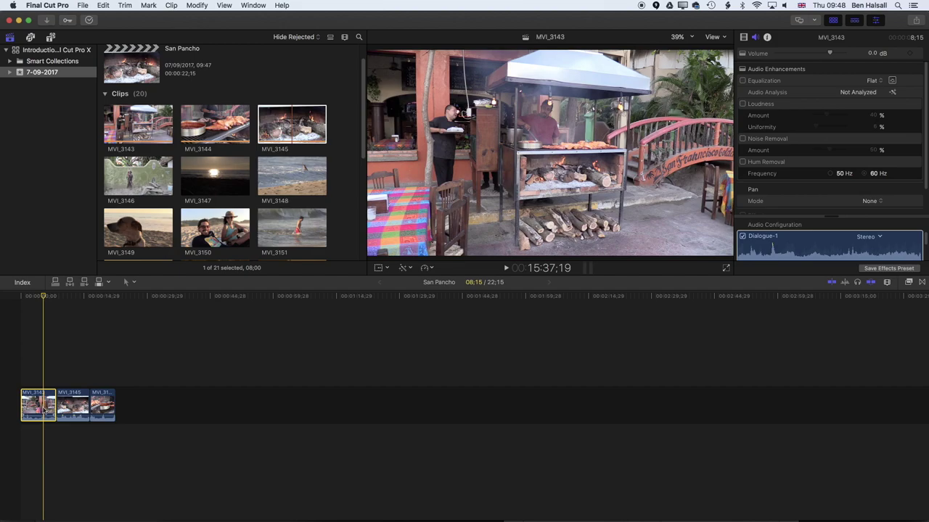
pyautogui.hotkey('shift', 'Delete')
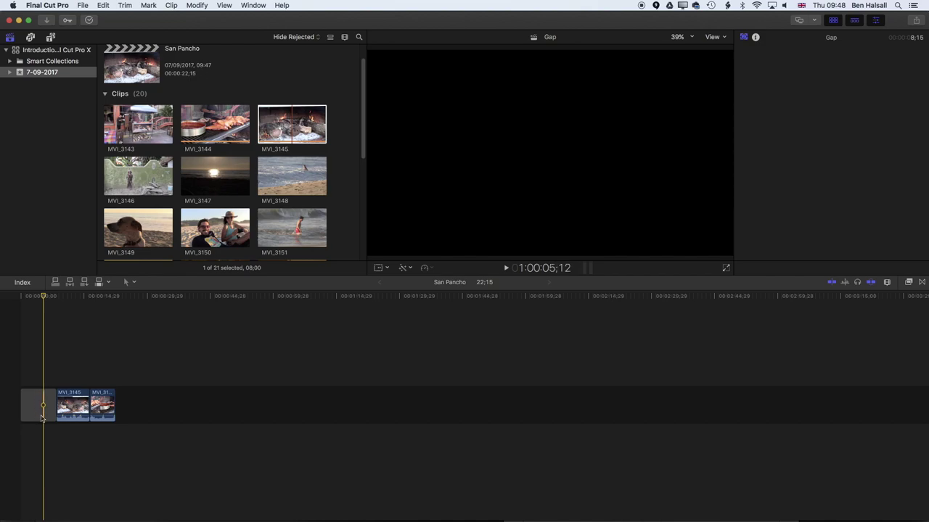
pyautogui.press('super+z')
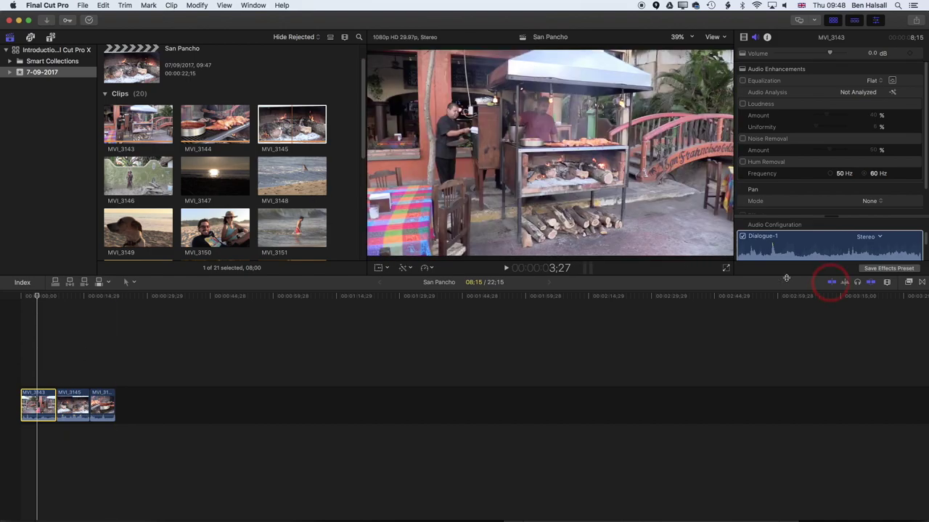
# - Turn off skimming and scrub the playhead through the opening clips to the grilled meat shot
pyautogui.click(832, 282)
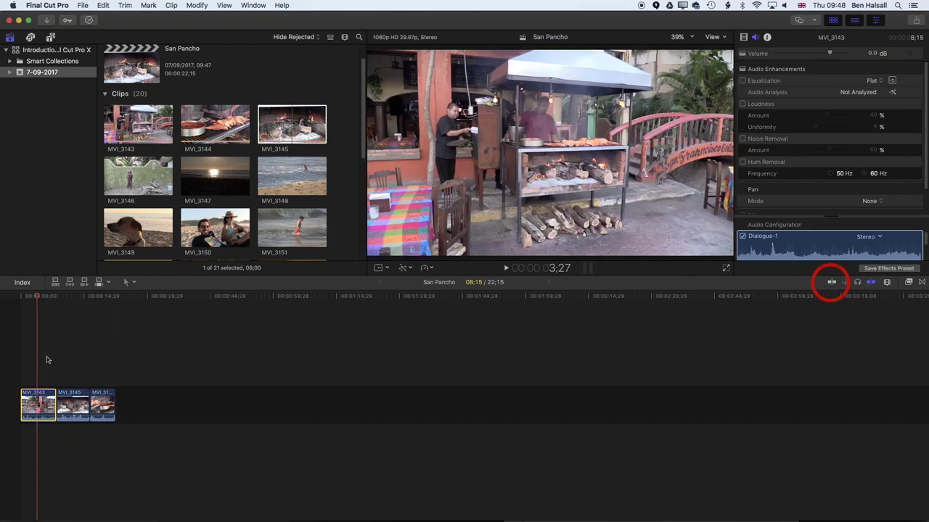
pyautogui.moveTo(37, 297)
pyautogui.mouseDown()
pyautogui.moveTo(78, 299)
pyautogui.moveTo(39, 301)
pyautogui.mouseUp()
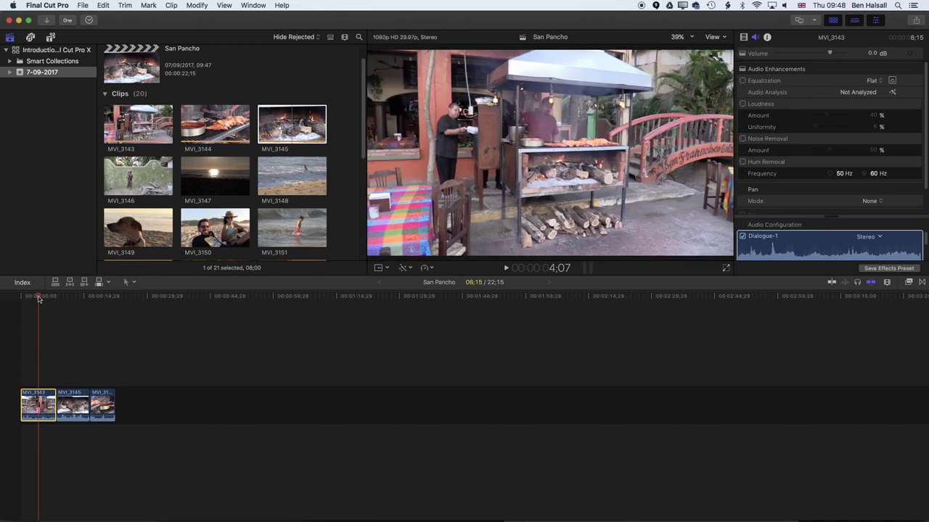
pyautogui.moveTo(38, 299)
pyautogui.mouseDown()
pyautogui.moveTo(106, 300)
pyautogui.moveTo(30, 304)
pyautogui.mouseUp()
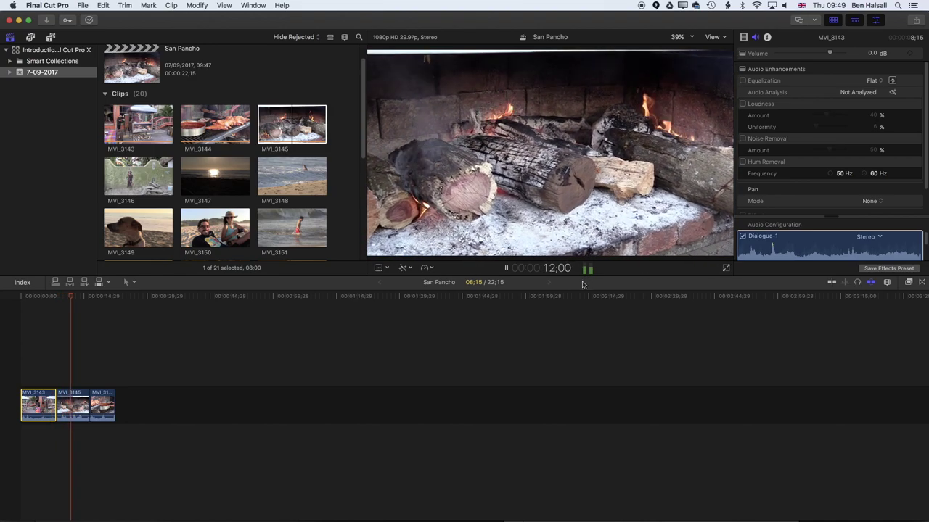
pyautogui.click(508, 269)
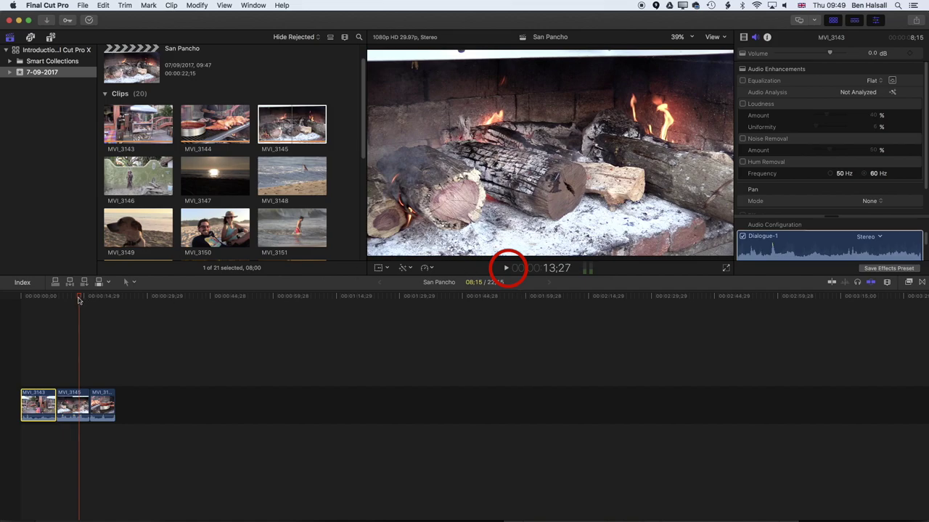
pyautogui.click(47, 297)
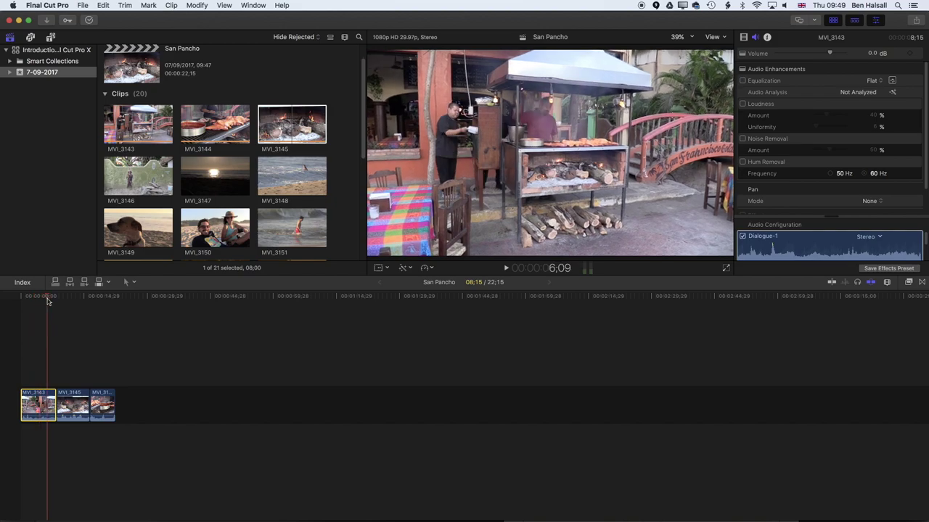
pyautogui.moveTo(48, 302); pyautogui.dragTo(100, 306)
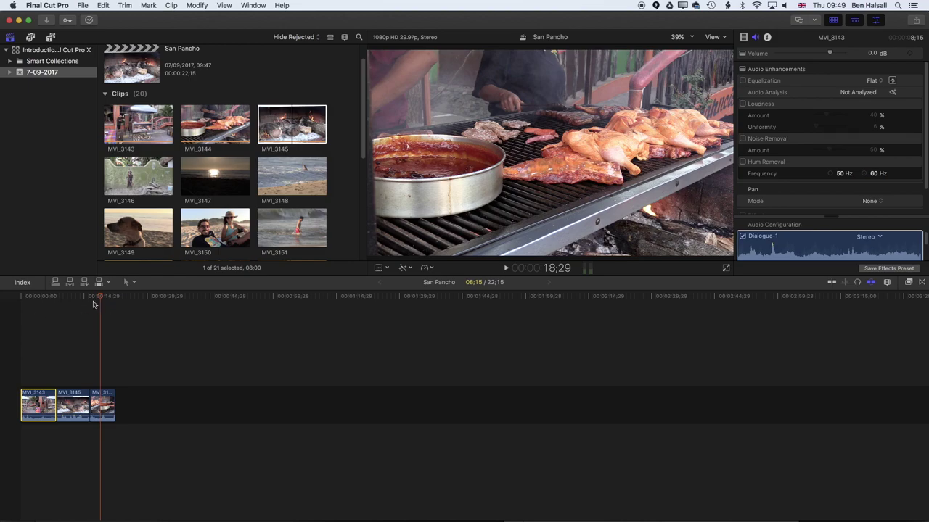
pyautogui.moveTo(102, 298)
pyautogui.mouseDown()
pyautogui.moveTo(45, 300)
pyautogui.moveTo(100, 301)
pyautogui.mouseUp()
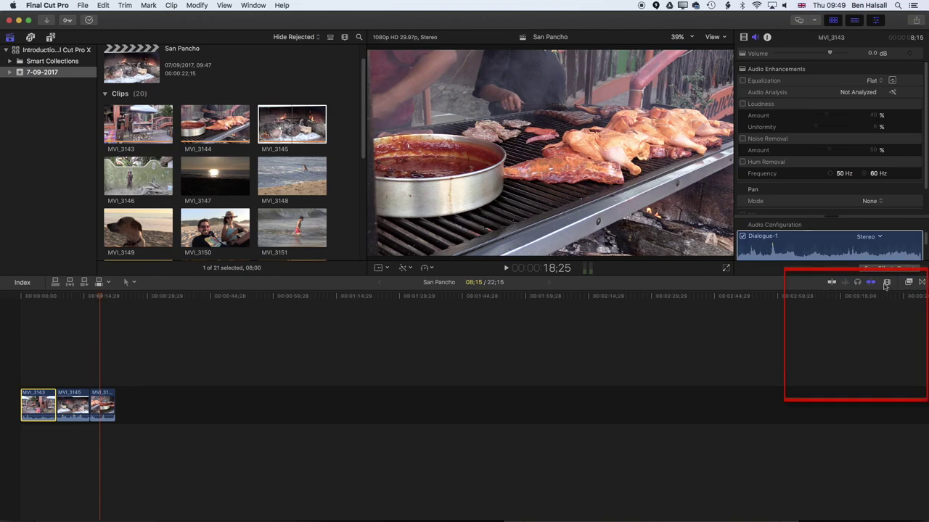
# - Compare each clip appearance, then show clips as filmstrips with waveforms at a taller height
pyautogui.click(887, 283)
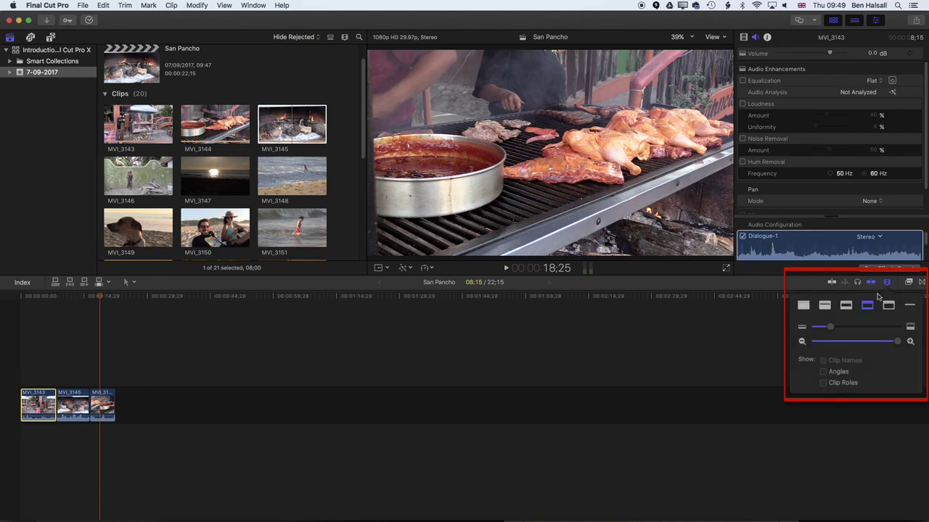
pyautogui.moveTo(833, 330); pyautogui.dragTo(849, 328)
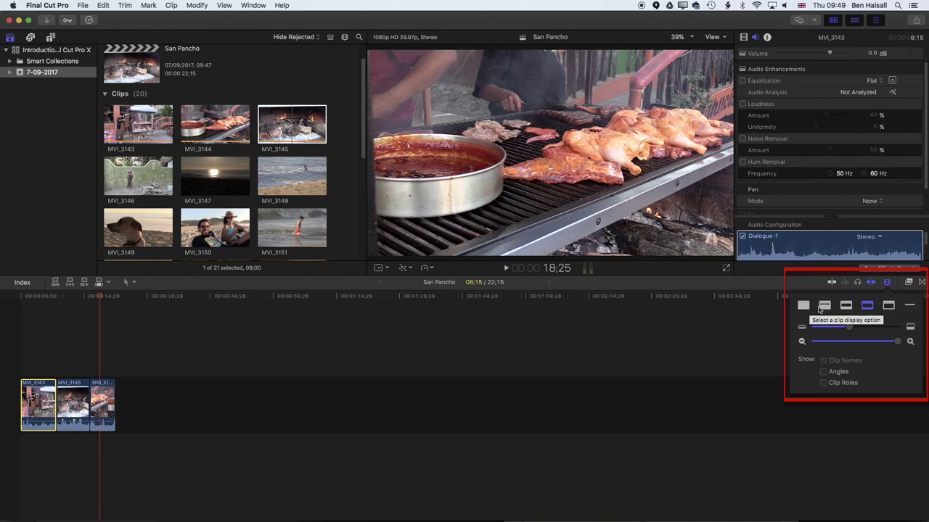
pyautogui.click(803, 305)
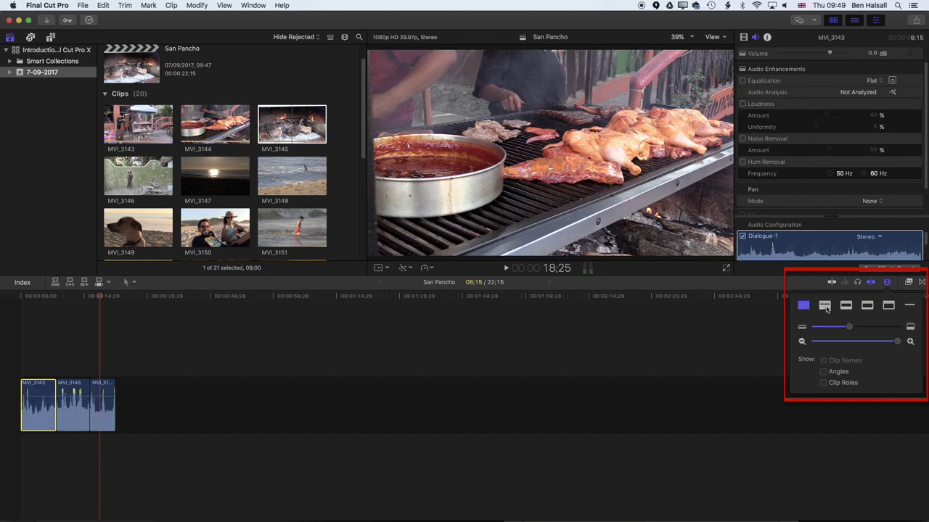
pyautogui.click(823, 306)
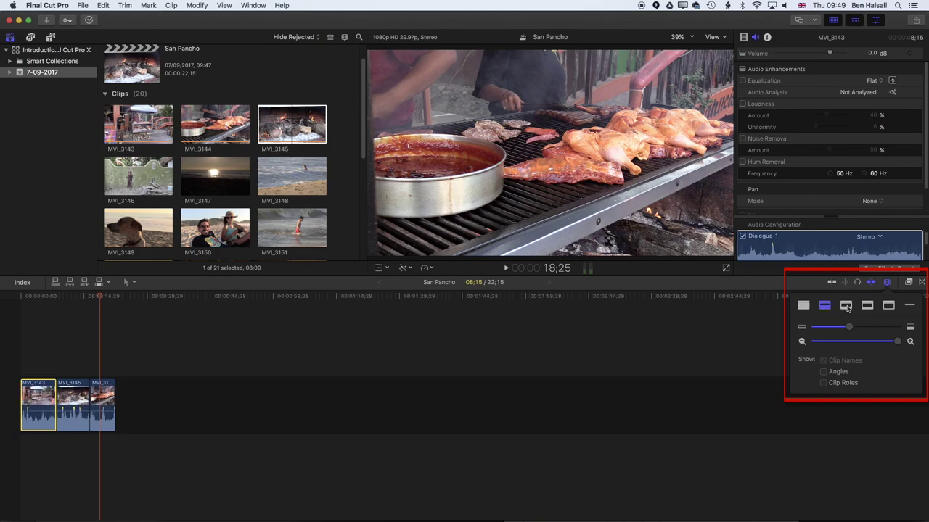
pyautogui.click(846, 306)
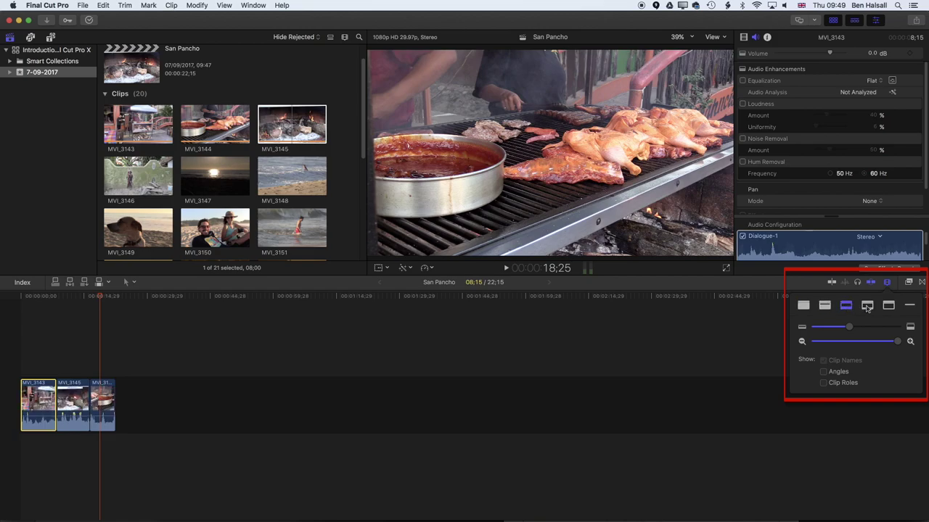
pyautogui.click(867, 305)
pyautogui.click(889, 305)
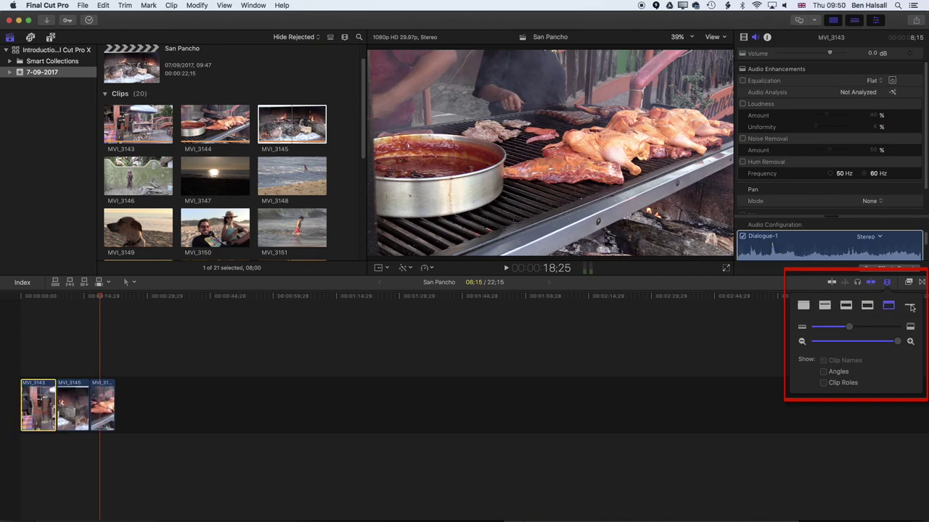
pyautogui.click(910, 305)
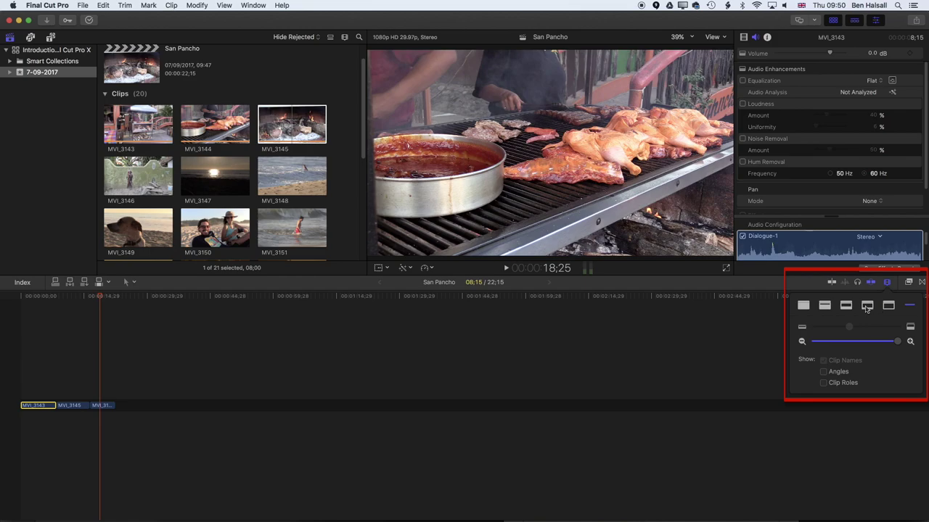
pyautogui.click(867, 306)
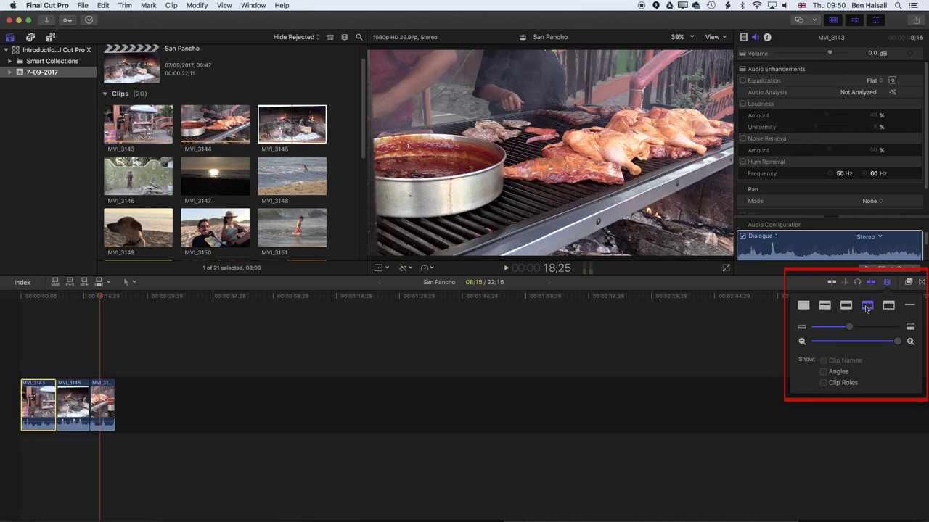
pyautogui.moveTo(849, 327); pyautogui.dragTo(829, 341)
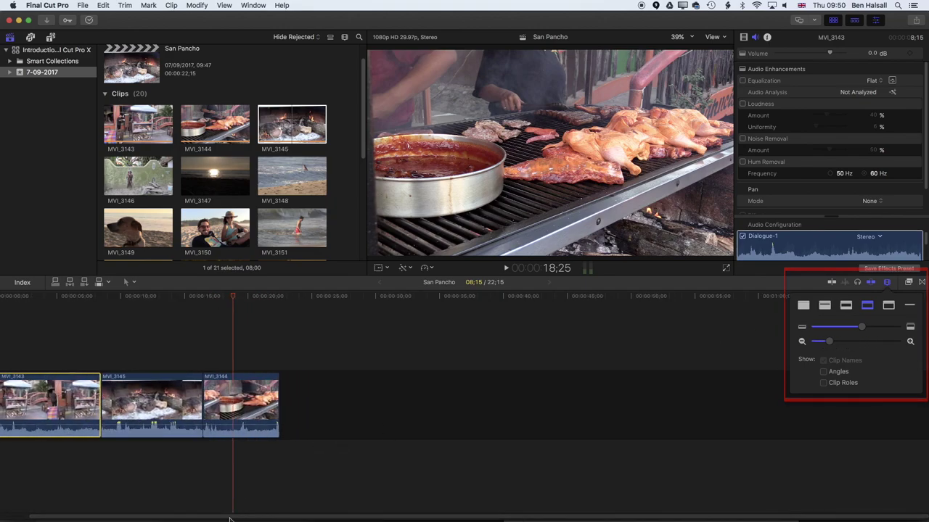
# - Zoom the timeline in around the playhead in the fire clip, then scroll back to the start
pyautogui.moveTo(229, 515); pyautogui.dragTo(138, 496)
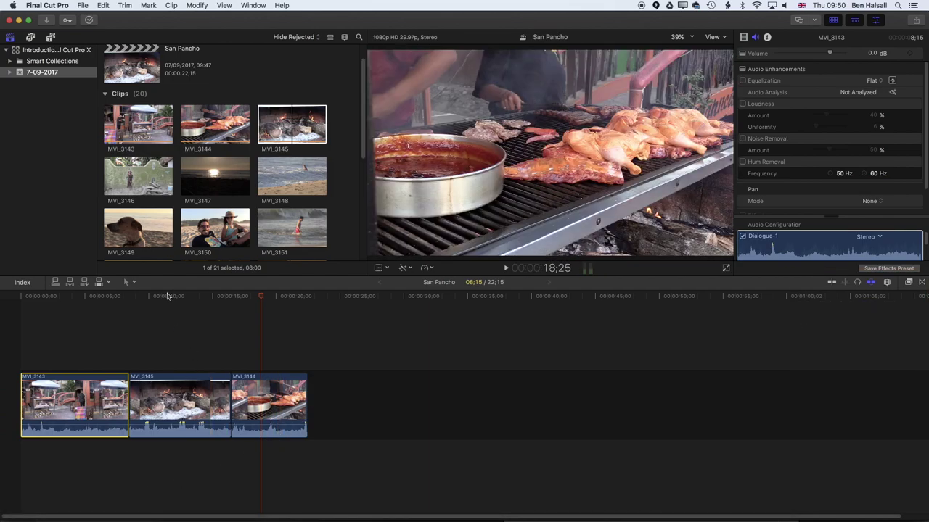
pyautogui.click(167, 296)
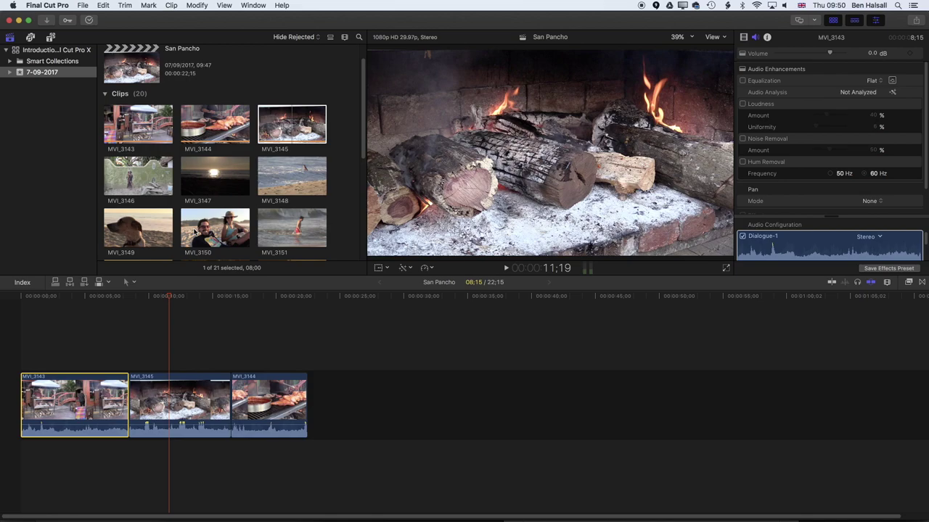
pyautogui.press('super+equal')
pyautogui.press('super+equal')
pyautogui.press('super+equal')
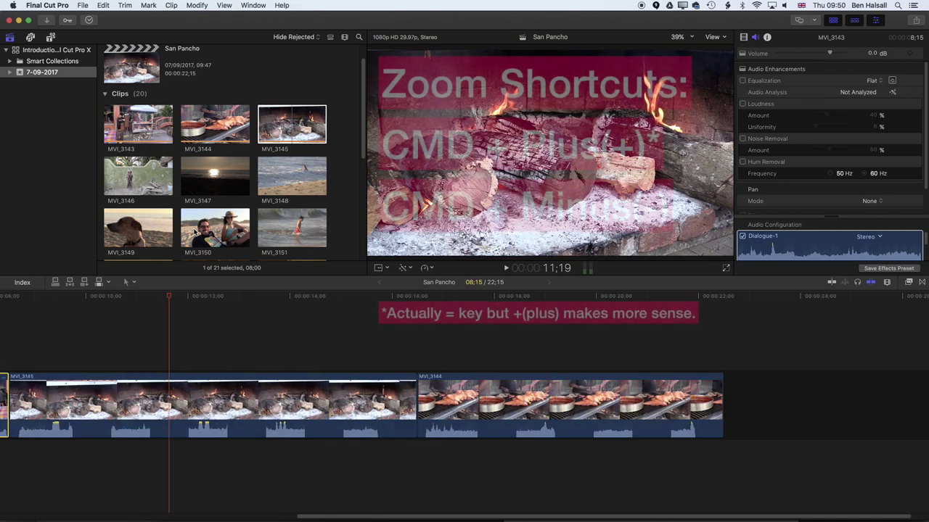
pyautogui.press('super+minus')
pyautogui.press('super+minus')
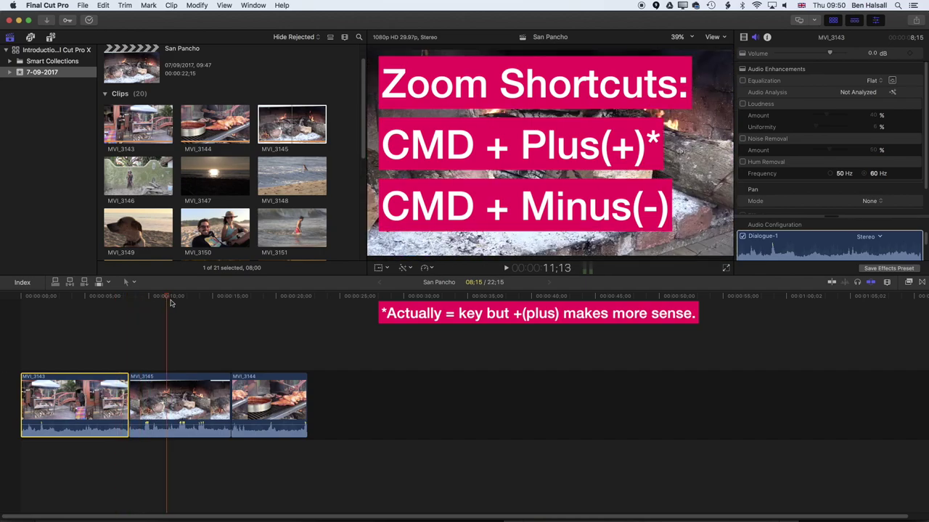
pyautogui.press('super+equal')
pyautogui.press('super+equal')
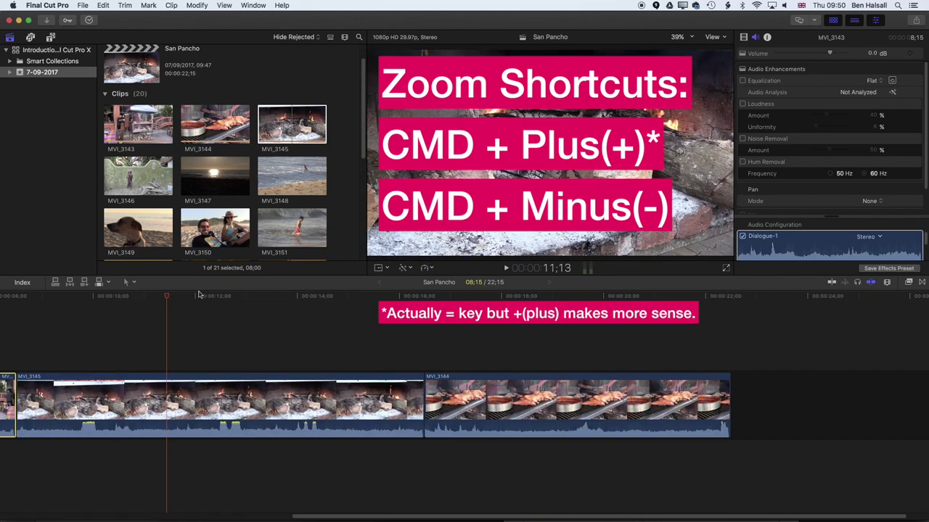
pyautogui.moveTo(427, 517); pyautogui.dragTo(65, 513)
# - Switch to the Hand tool and pan across the zoomed timeline
pyautogui.click(133, 284)
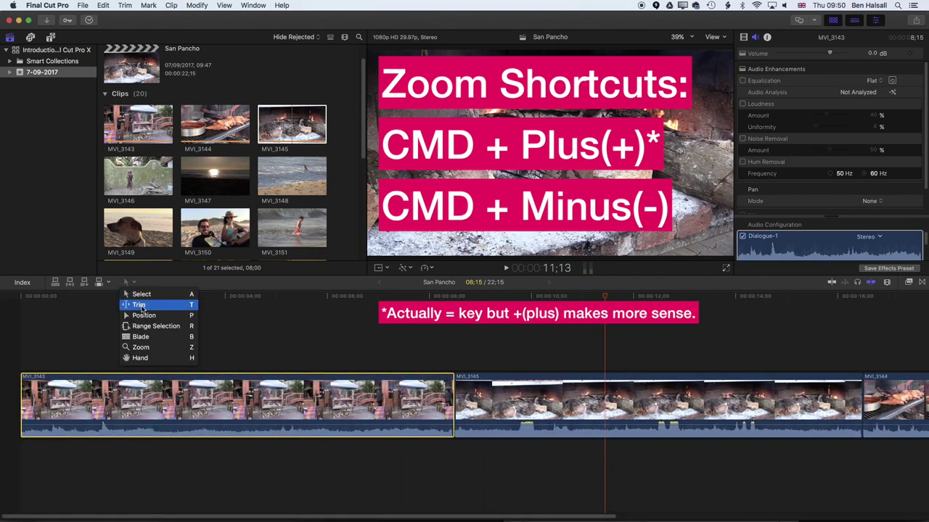
pyautogui.click(147, 361)
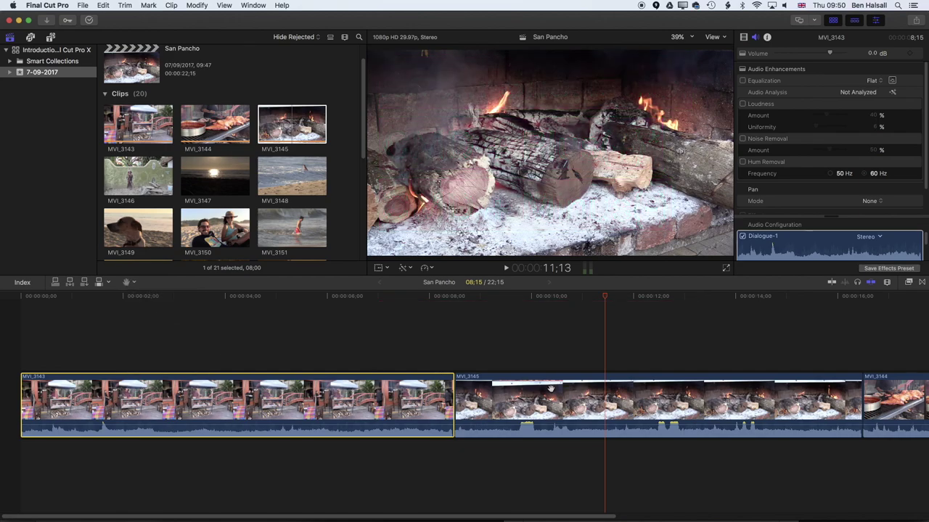
pyautogui.click(132, 284)
pyautogui.click(249, 289)
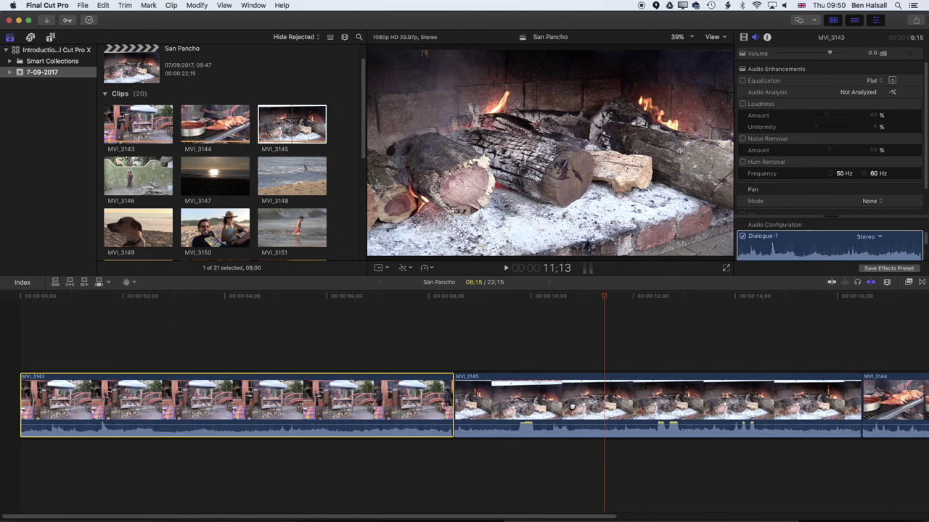
pyautogui.hscroll(10, 327, 399)
pyautogui.hscroll(-10, 349, 398)
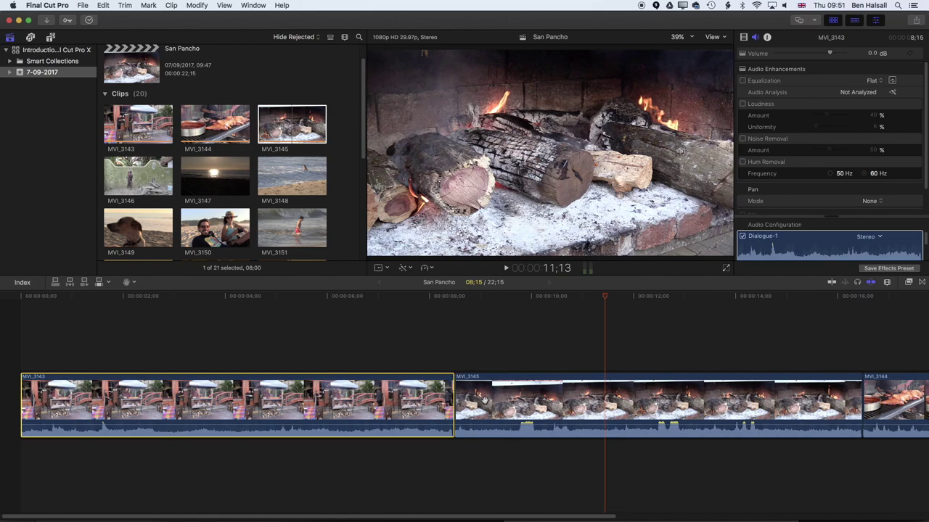
pyautogui.moveTo(457, 376); pyautogui.dragTo(433, 362)
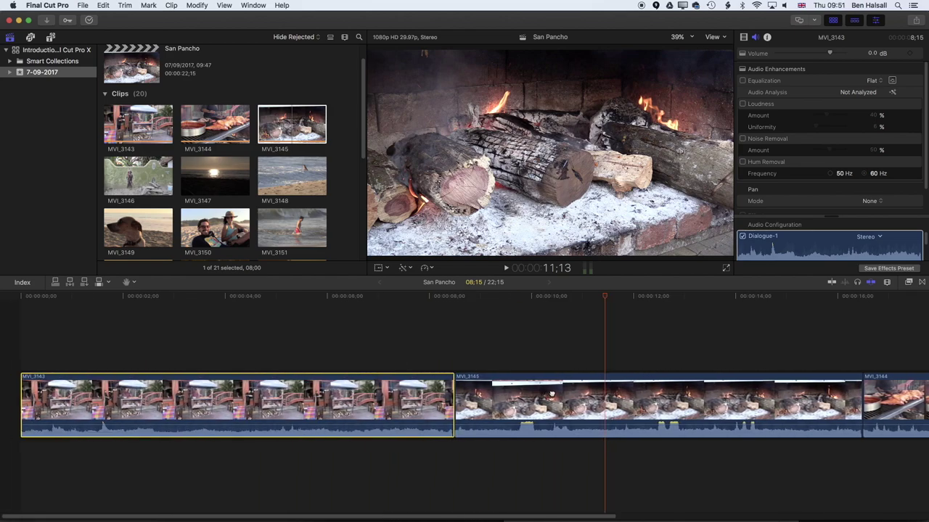
# - Return to the Select tool, select MVI_3145, and zoom to fit the whole 22:15 edit
pyautogui.click(130, 282)
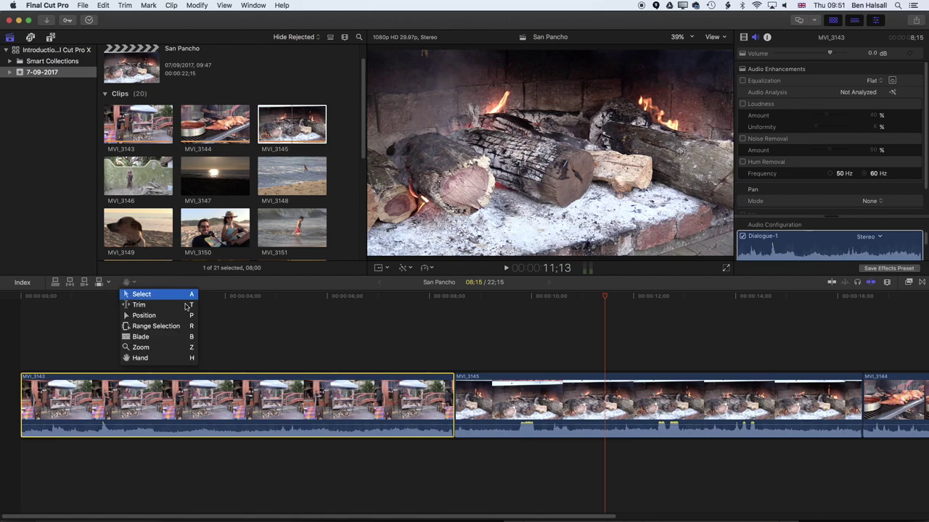
pyautogui.click(142, 294)
pyautogui.click(515, 398)
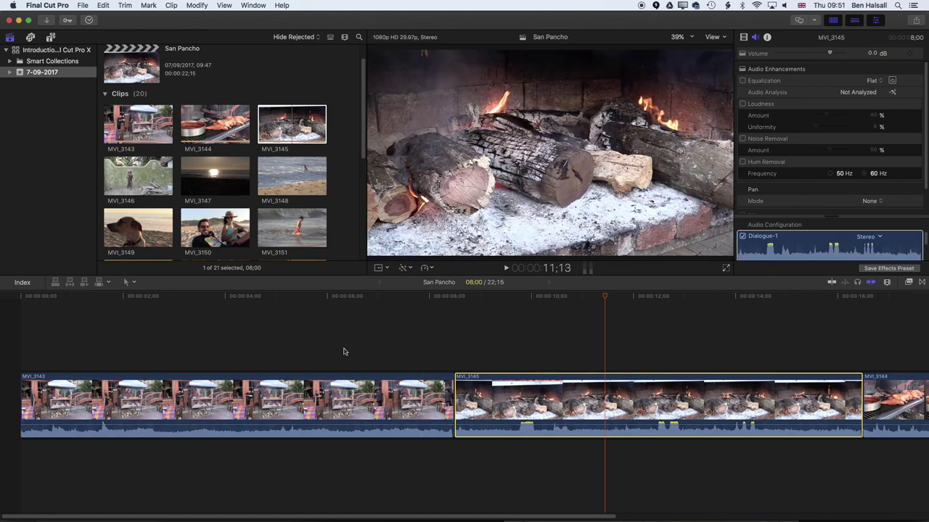
pyautogui.hotkey('shift', 'z')
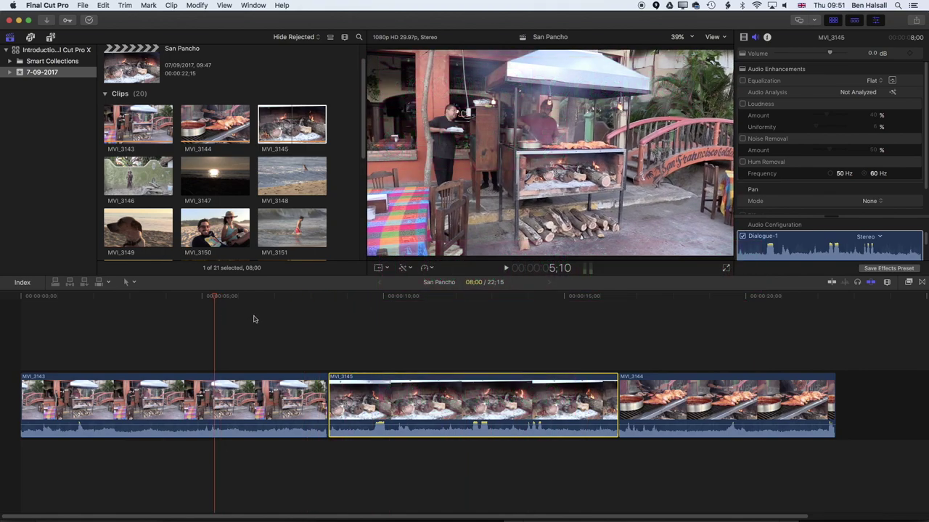
pyautogui.click(134, 284)
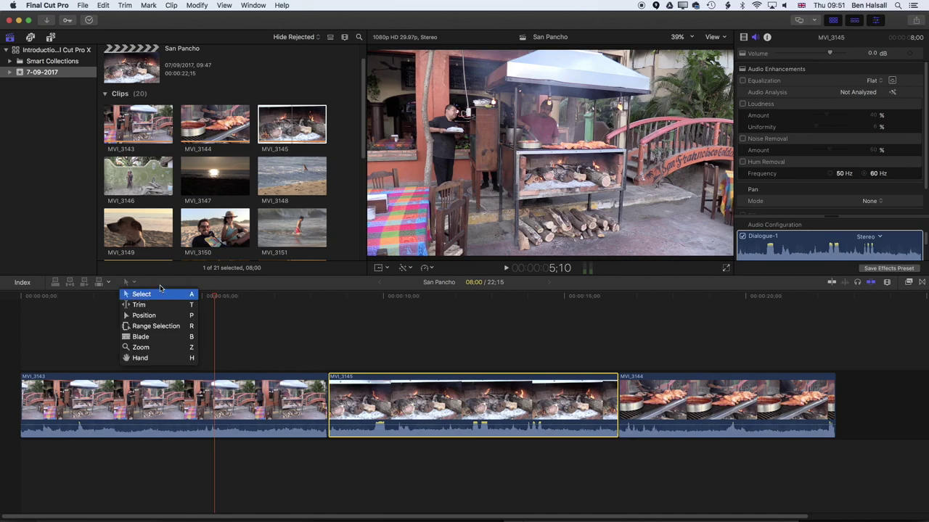
pyautogui.click(160, 291)
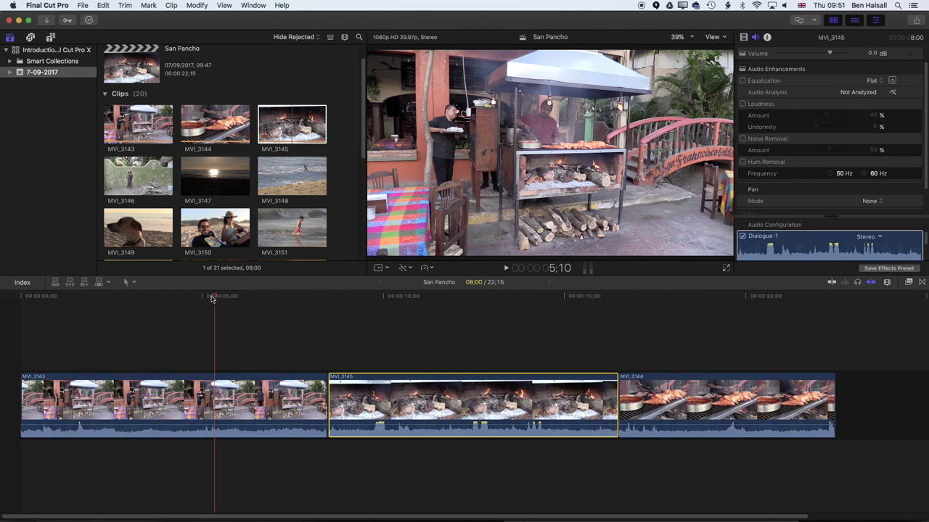
pyautogui.moveTo(212, 299); pyautogui.dragTo(0, 301)
pyautogui.press('space')
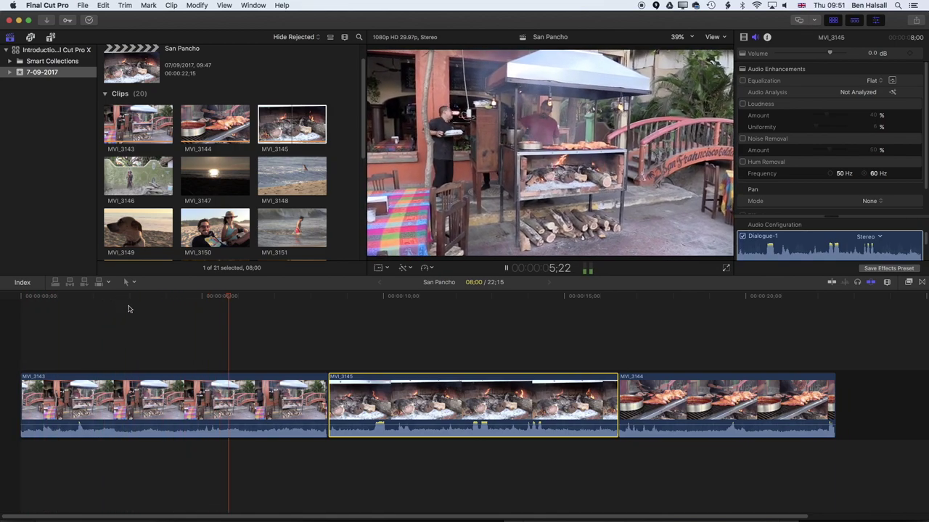
pyautogui.press('space')
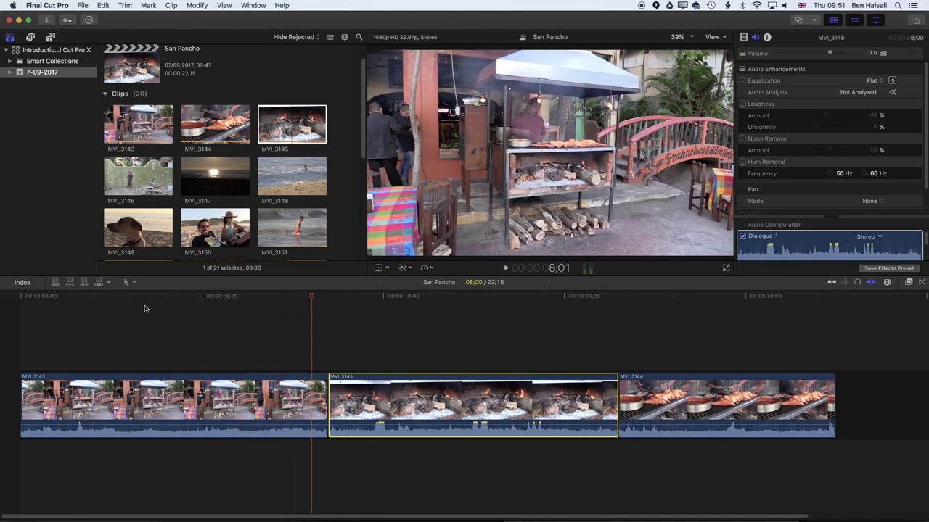
pyautogui.moveTo(313, 299); pyautogui.dragTo(278, 306)
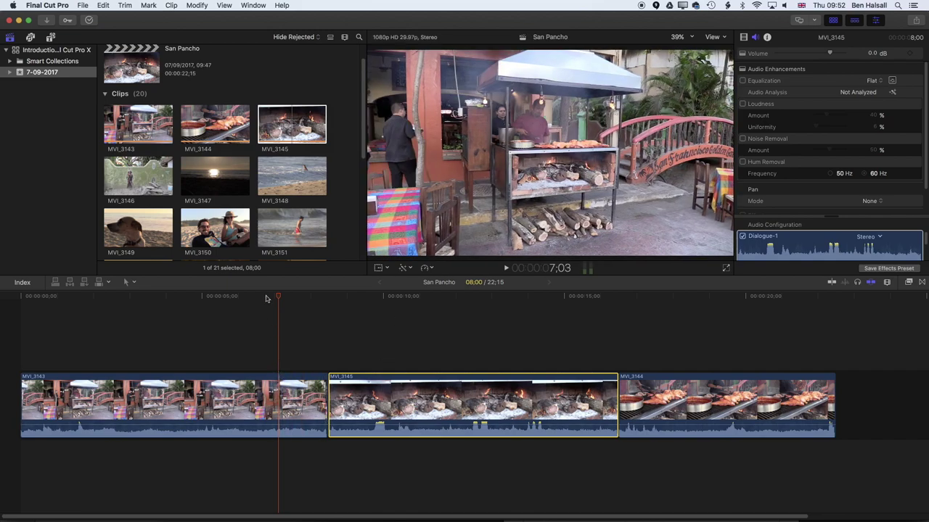
pyautogui.moveTo(280, 298); pyautogui.dragTo(270, 299)
pyautogui.click(790, 265)
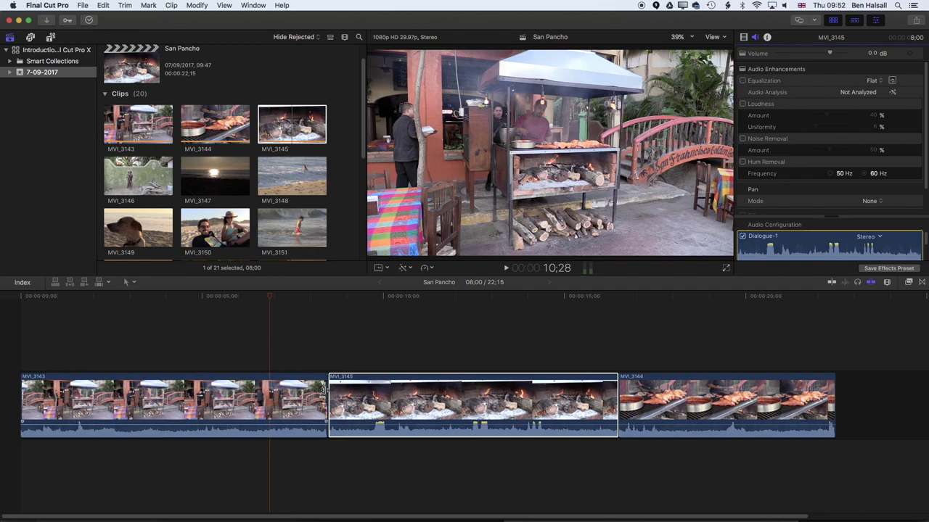
pyautogui.moveTo(323, 395); pyautogui.dragTo(266, 392)
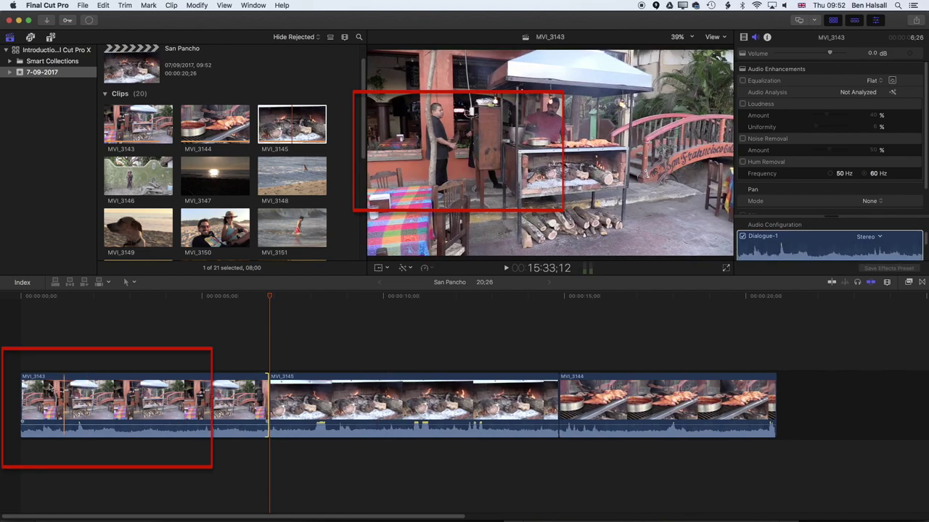
pyautogui.moveTo(25, 392); pyautogui.dragTo(151, 392)
pyautogui.click(141, 301)
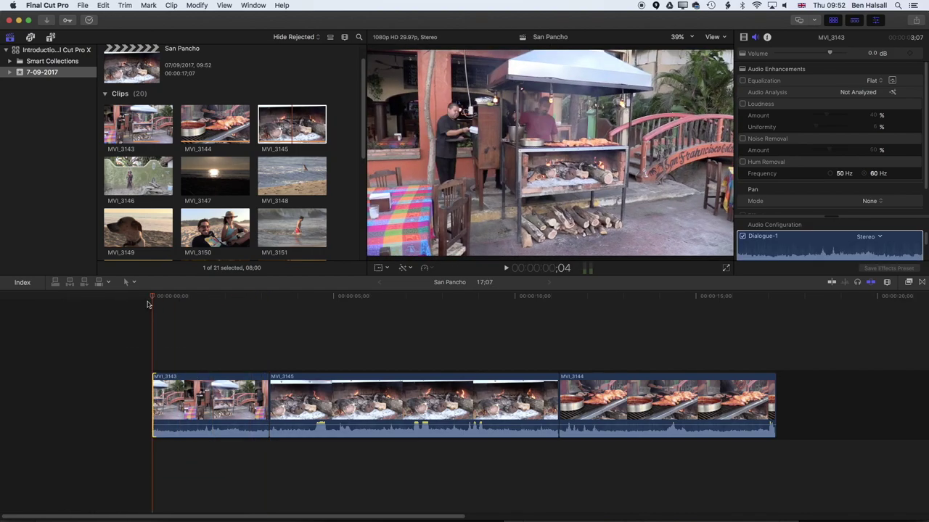
pyautogui.press('space')
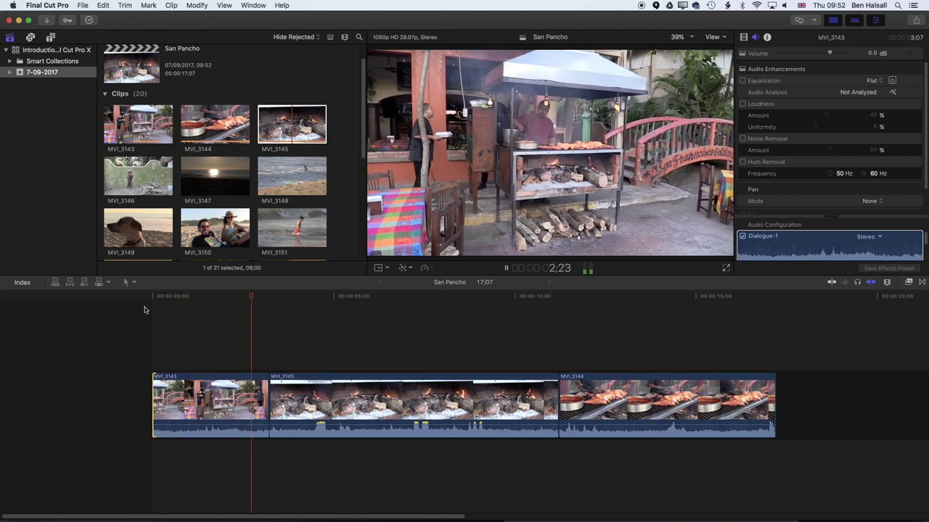
pyautogui.press('space')
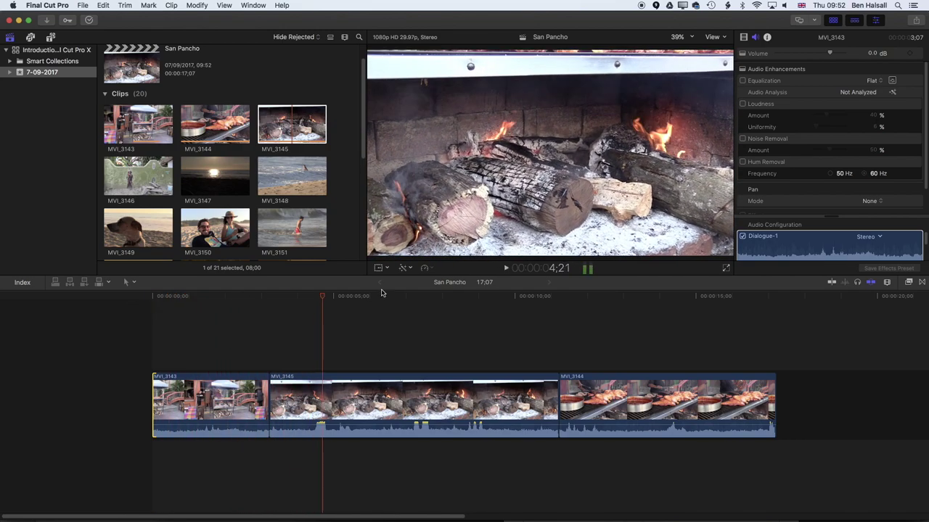
pyautogui.moveTo(207, 299); pyautogui.dragTo(273, 305)
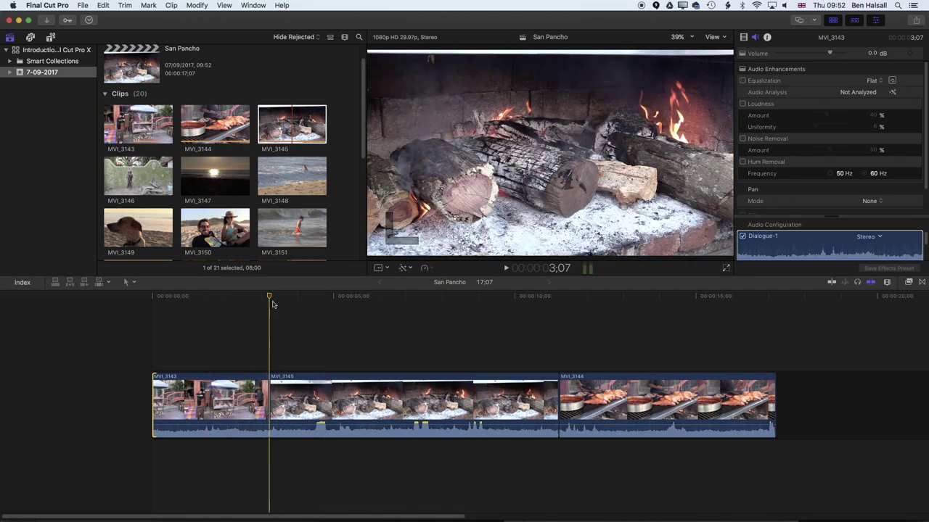
# - Move grill clip MVI_3144 between MVI_3143 and MVI_3145 and play the new order
pyautogui.click(589, 412)
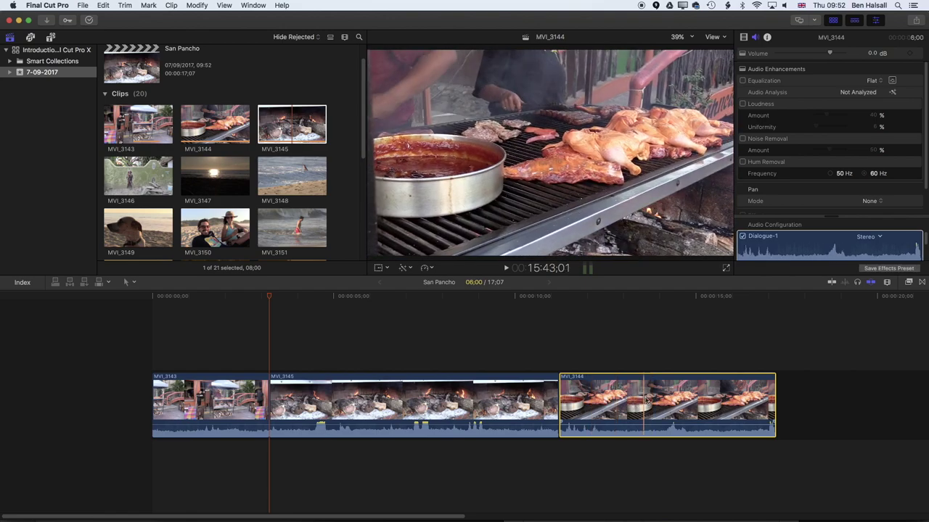
pyautogui.moveTo(653, 401); pyautogui.dragTo(271, 346)
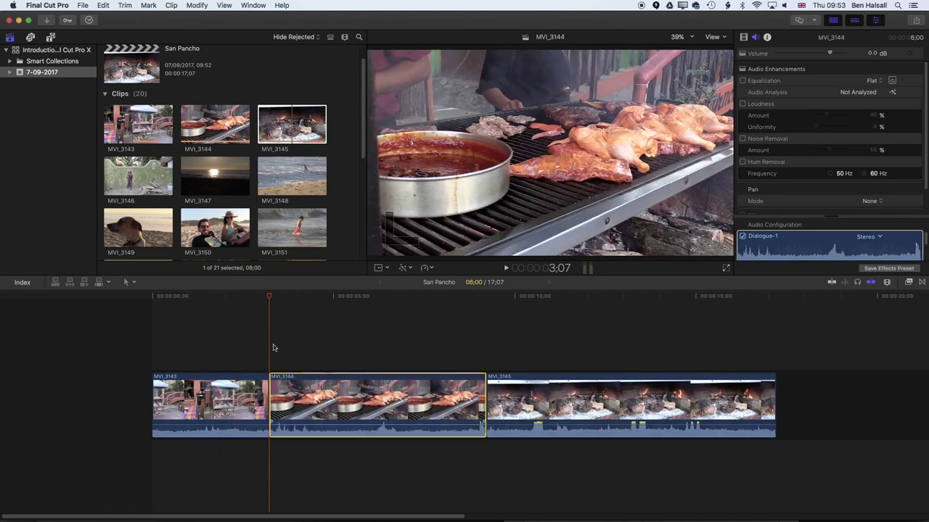
pyautogui.press('space')
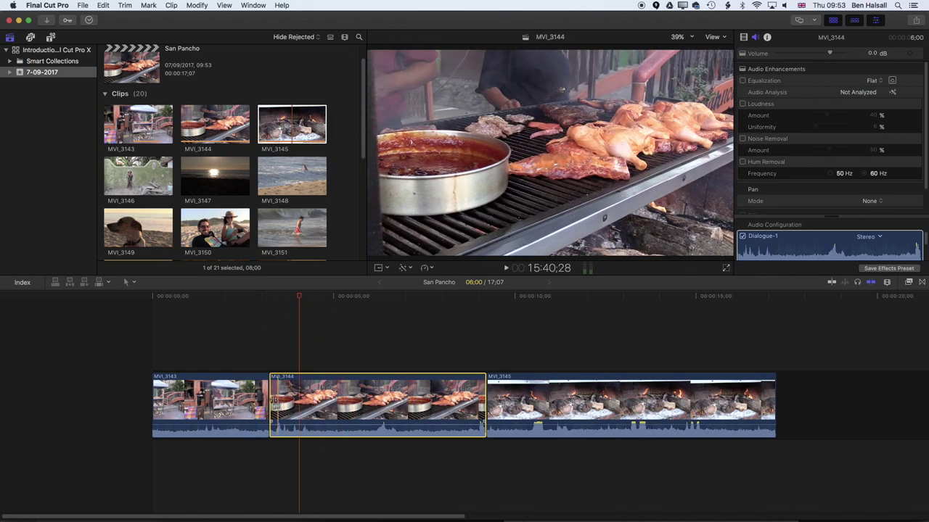
# - Trim about 24 frames off MVI_3144's start and shorten its end, then return to the project start
pyautogui.moveTo(270, 403); pyautogui.dragTo(299, 392)
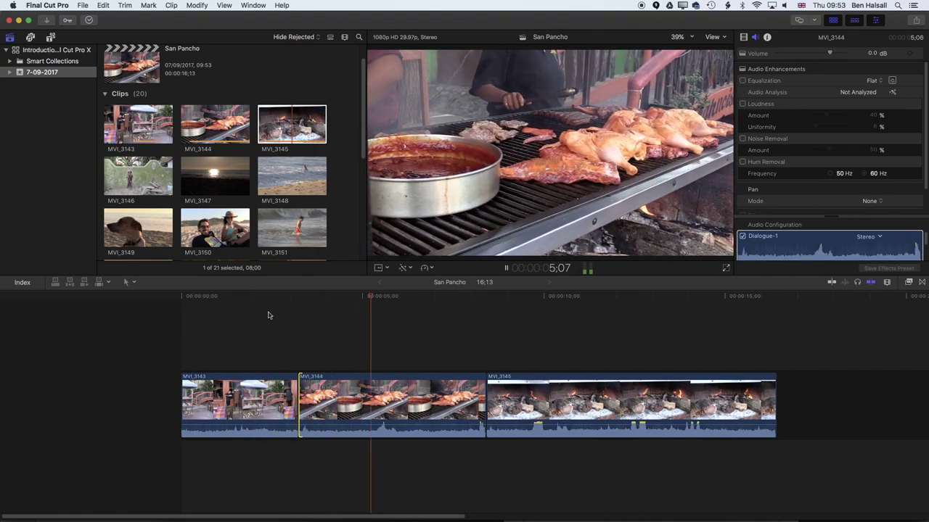
pyautogui.press('space')
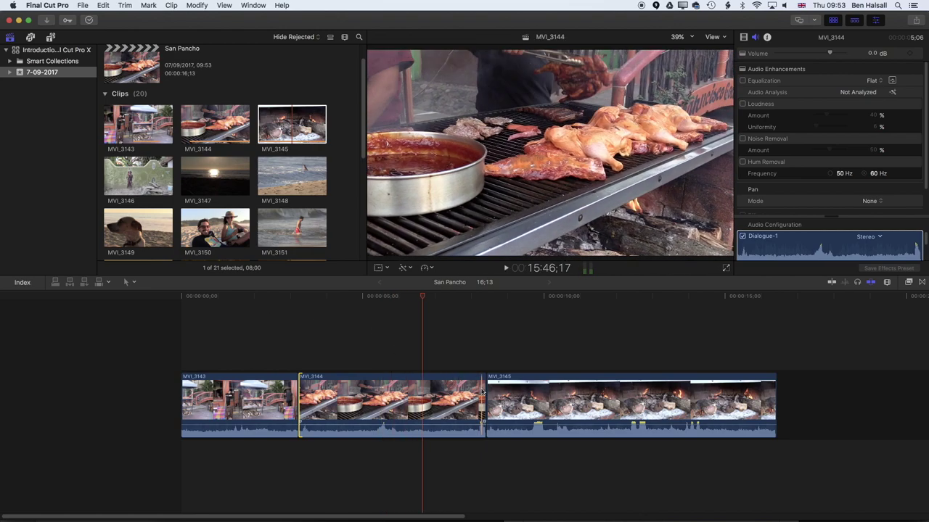
pyautogui.moveTo(481, 391); pyautogui.dragTo(422, 391)
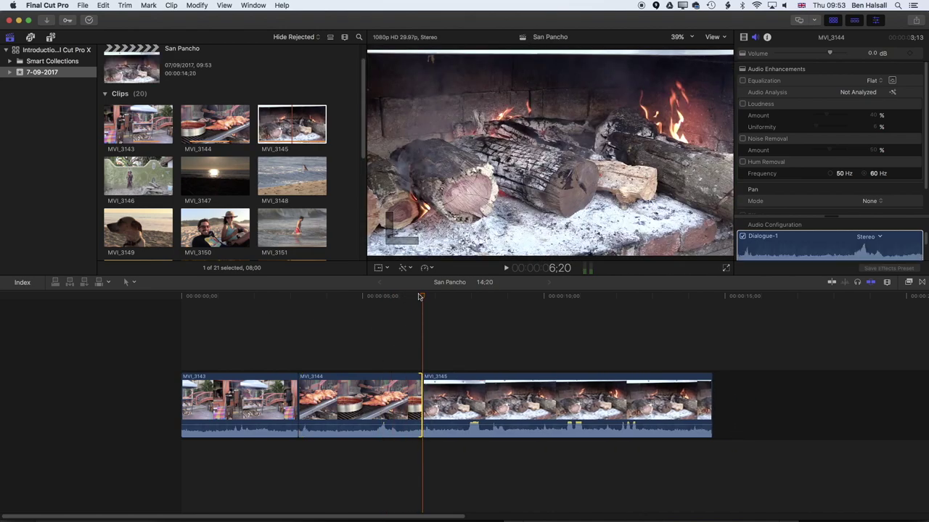
pyautogui.press('Up')
pyautogui.moveTo(285, 307); pyautogui.dragTo(230, 308)
pyautogui.moveTo(348, 313); pyautogui.dragTo(174, 314)
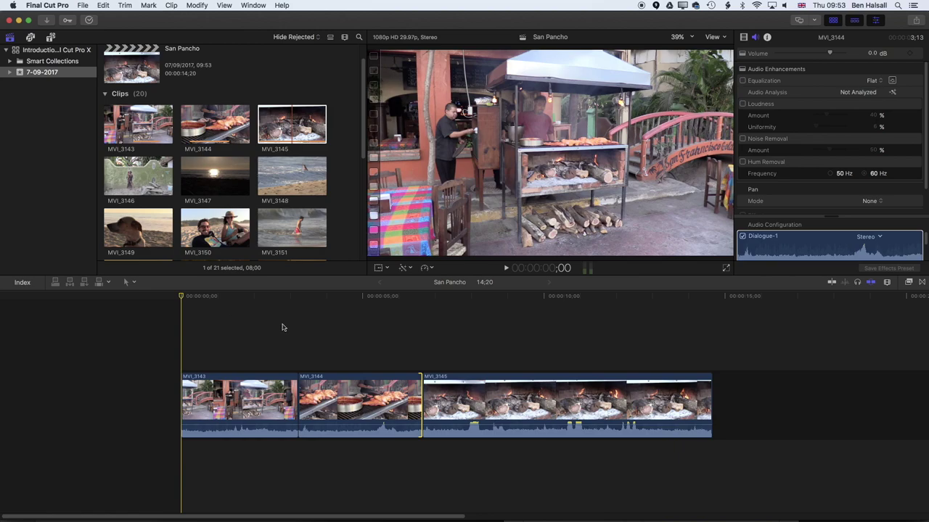
# - Trim MVI_3145's end edge shorter and fit the 9:01 project in the timeline
pyautogui.click(486, 395)
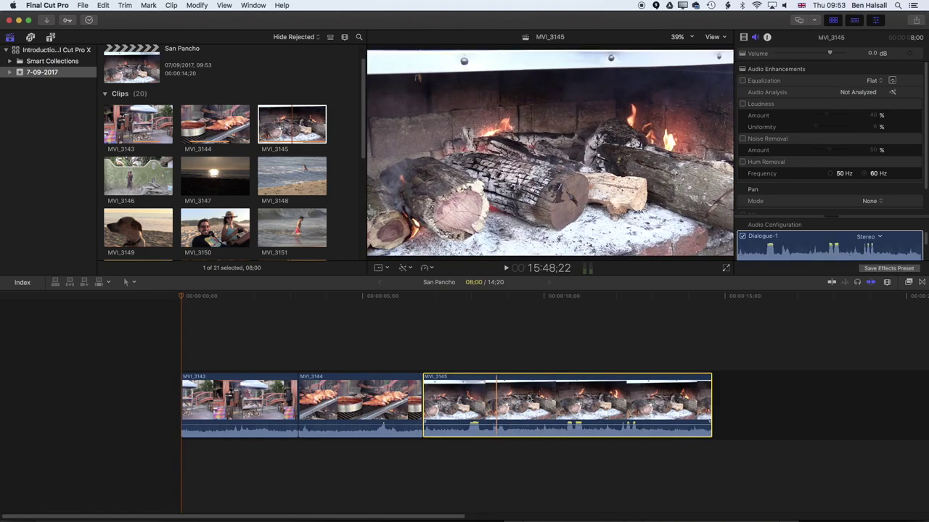
pyautogui.moveTo(711, 403); pyautogui.dragTo(494, 402)
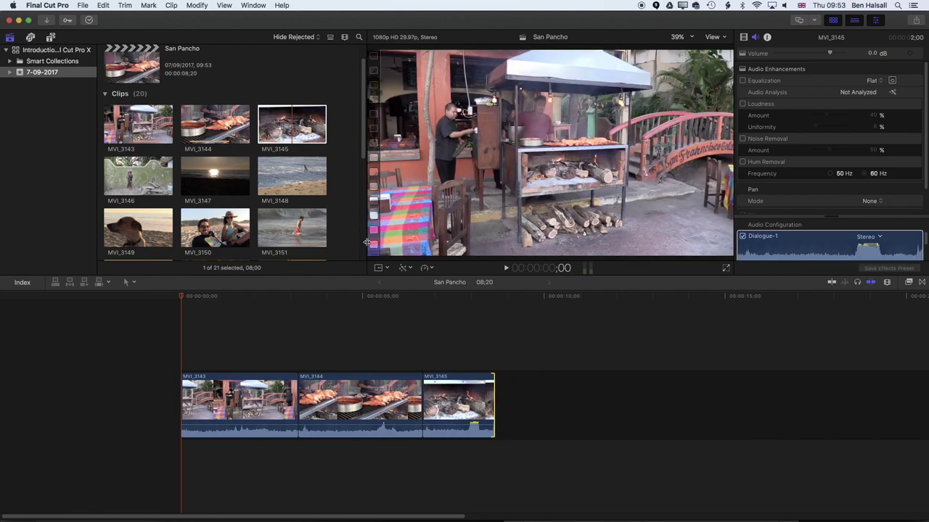
pyautogui.moveTo(492, 389); pyautogui.dragTo(545, 389)
pyautogui.moveTo(426, 390); pyautogui.dragTo(460, 390)
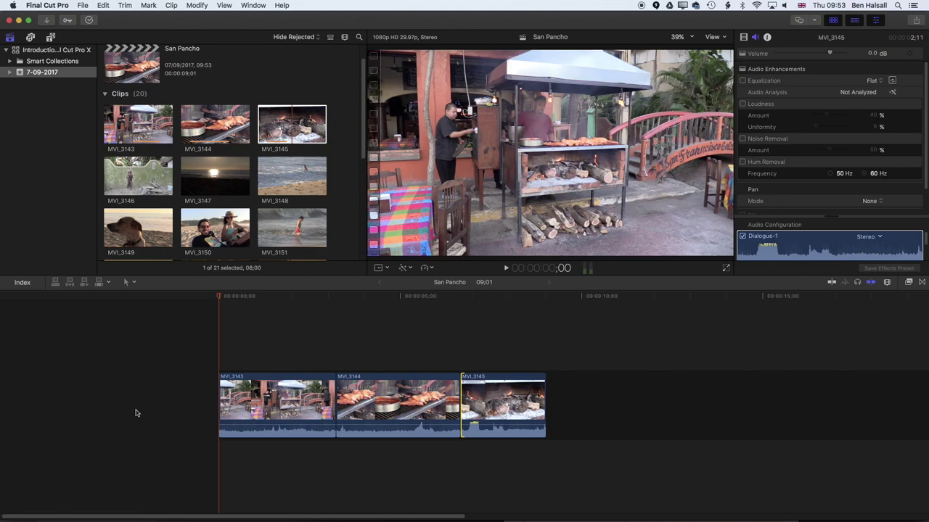
pyautogui.hotkey('shift', 'z')
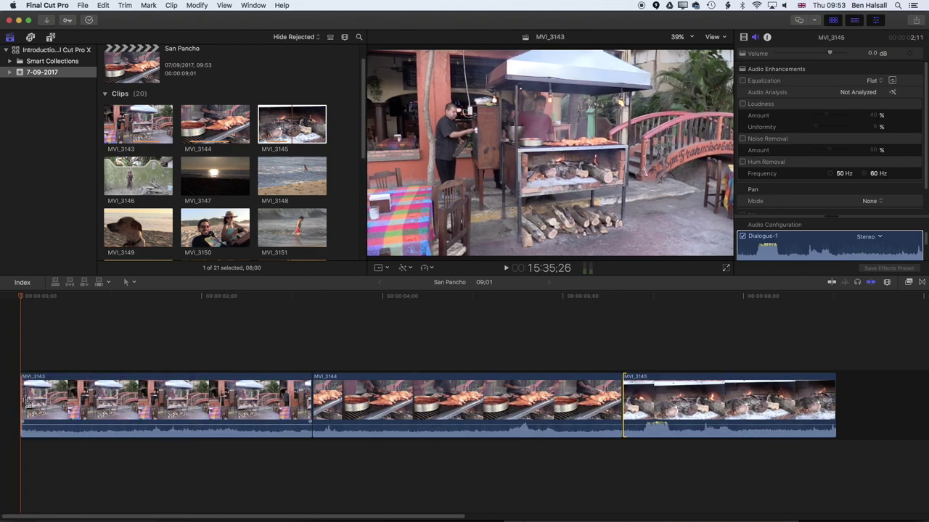
# - Trim 3 seconds off both the start and the end of MVI_3143
pyautogui.moveTo(26, 402); pyautogui.dragTo(109, 403)
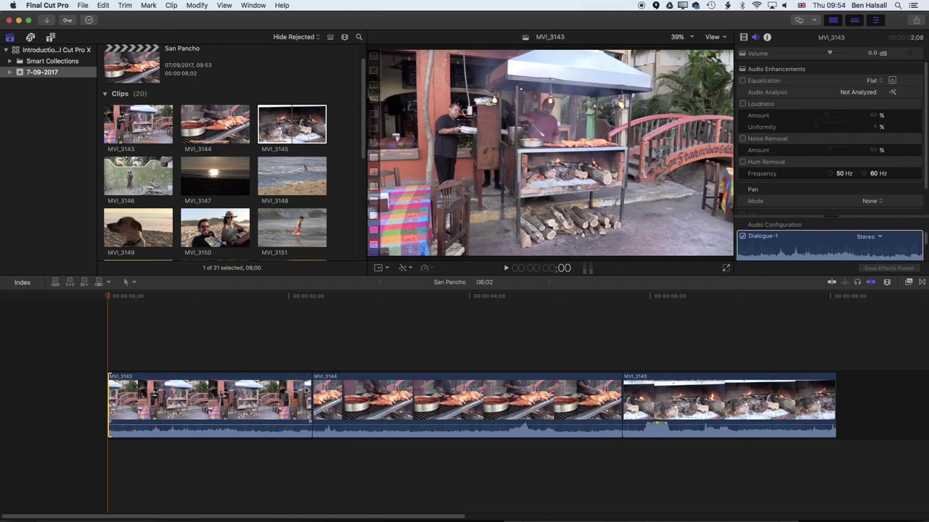
pyautogui.click(307, 392)
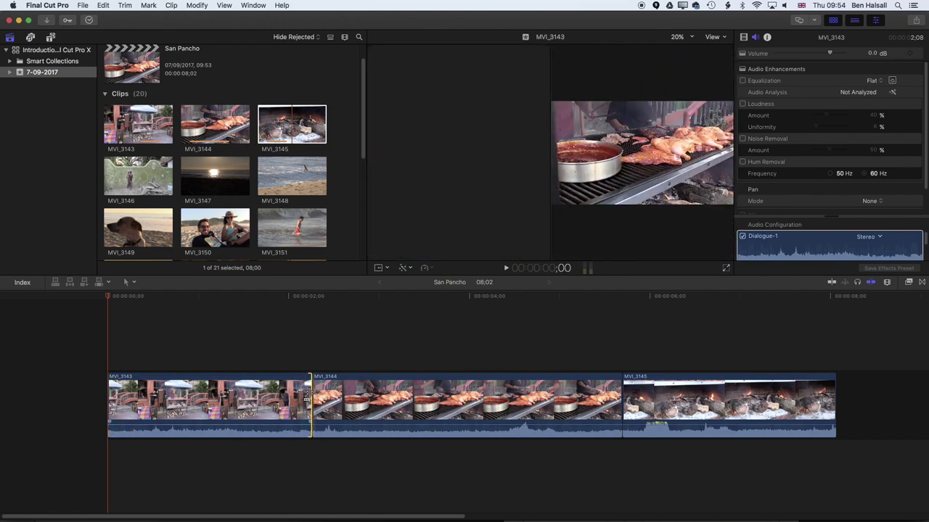
pyautogui.moveTo(308, 392); pyautogui.dragTo(332, 401)
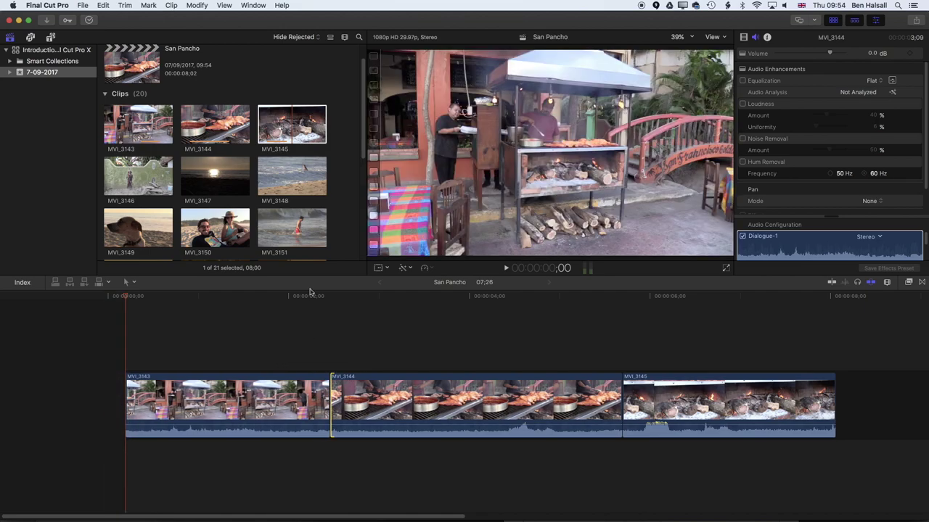
# - Adjust the MVI_3144/MVI_3145 edit point, play back the 6:18 project, and zoom in
pyautogui.click(460, 314)
pyautogui.moveTo(333, 388); pyautogui.dragTo(458, 389)
pyautogui.moveTo(619, 392); pyautogui.dragTo(633, 391)
pyautogui.moveTo(460, 297); pyautogui.dragTo(288, 303)
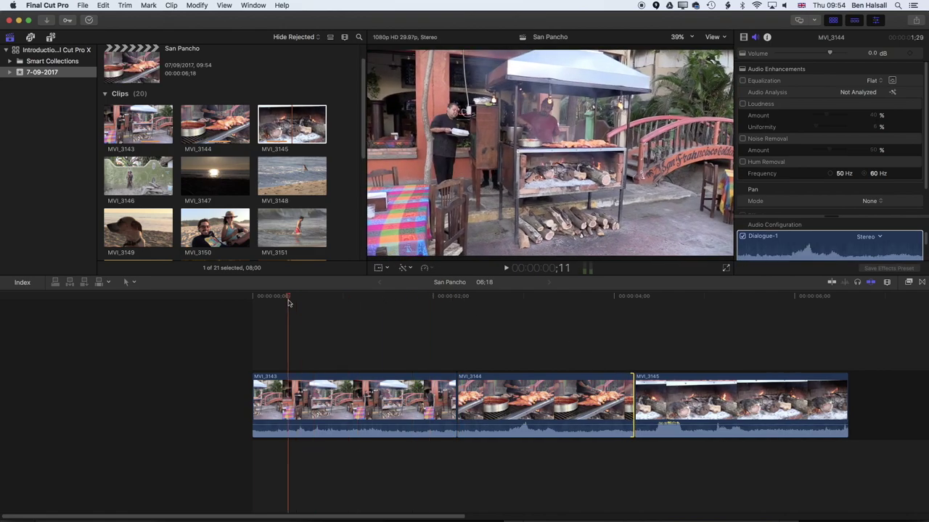
pyautogui.press('space')
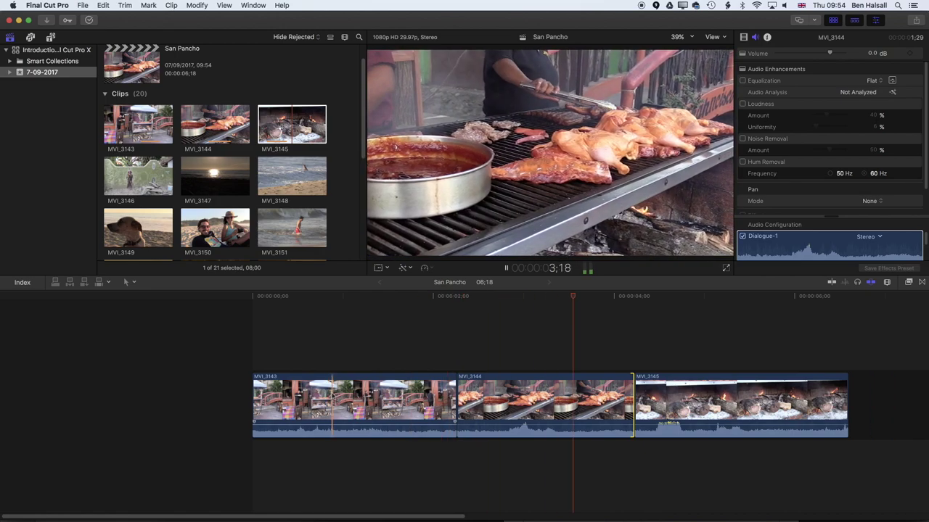
pyautogui.press('space')
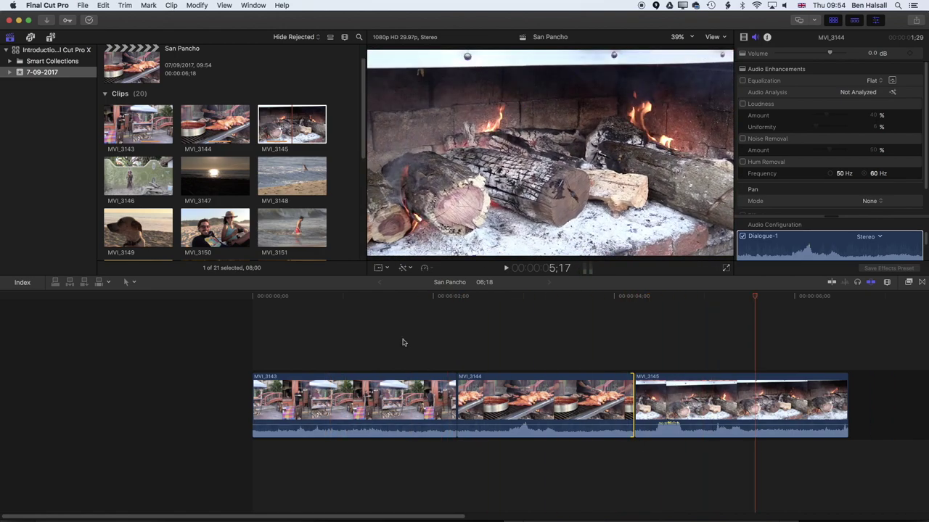
pyautogui.press('super+equal')
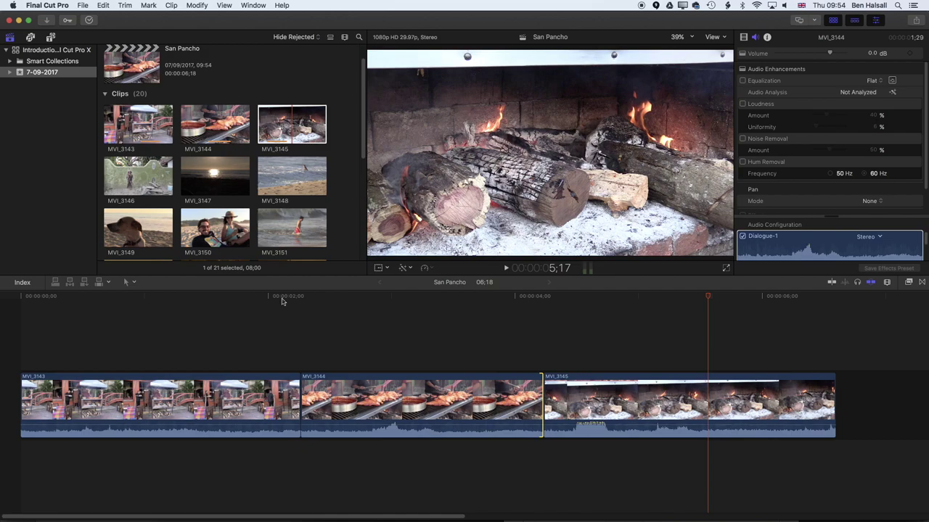
pyautogui.moveTo(77, 296); pyautogui.dragTo(2, 298)
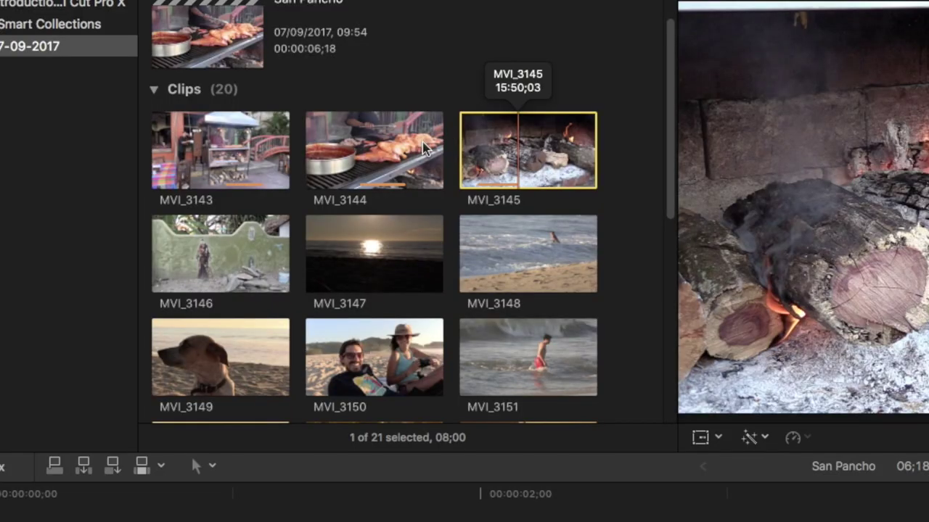
# - Check the used ranges of MVI_3144 and MVI_3143 in the browser, then select dog clip MVI_3149
pyautogui.click(368, 161)
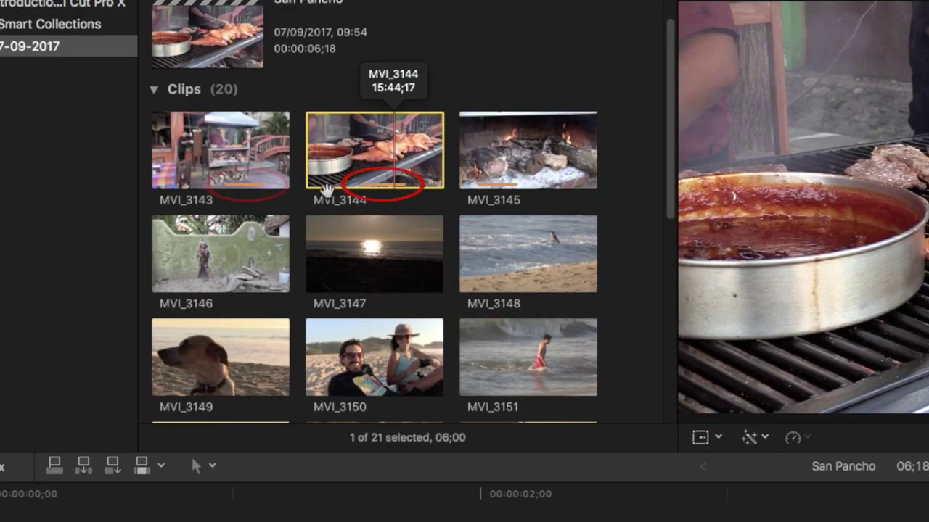
pyautogui.click(243, 185)
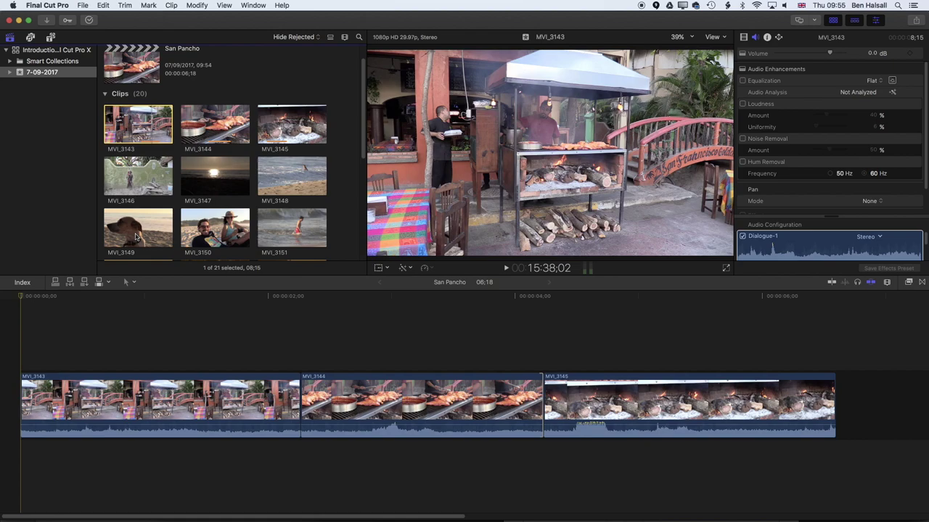
pyautogui.click(211, 366)
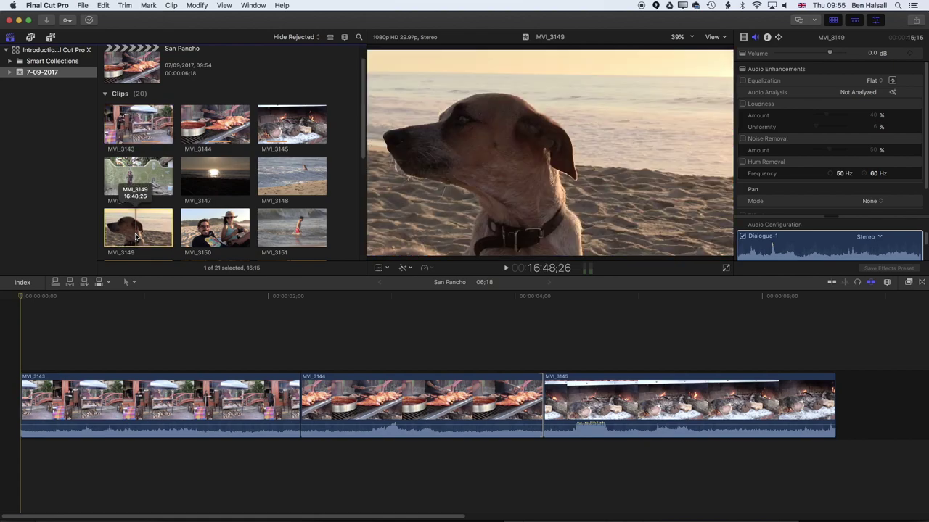
# - With skimming on, mark a 9-second range of MVI_3149 and append it to the timeline end
pyautogui.click(833, 282)
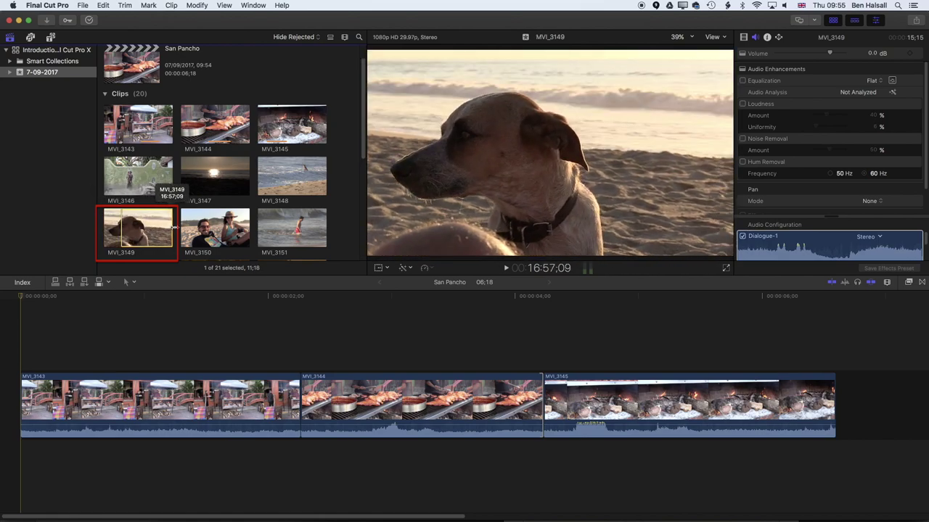
pyautogui.moveTo(161, 228); pyautogui.dragTo(154, 229)
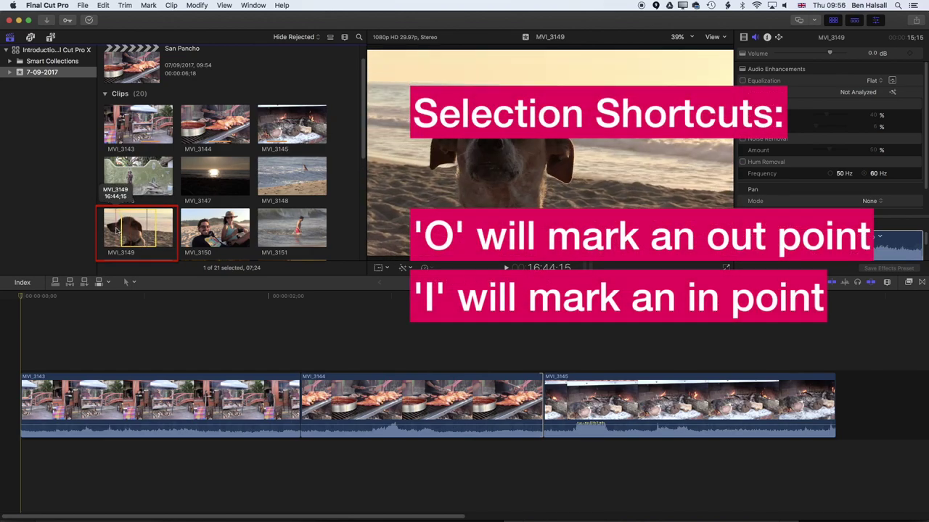
pyautogui.press('o')
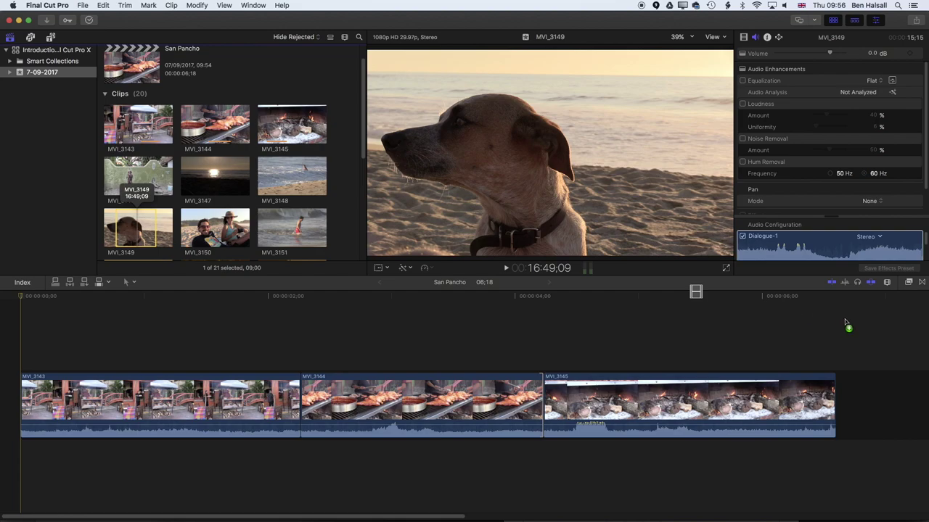
pyautogui.moveTo(845, 324); pyautogui.dragTo(849, 392)
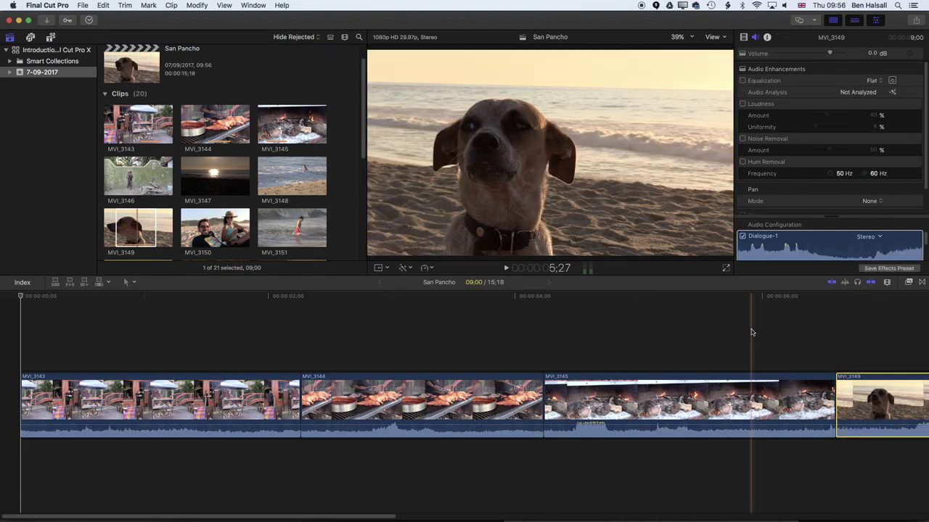
# - Append beach clip MVI_3150 after MVI_3149 and shorten the dog clip, bringing the project to 12:00
pyautogui.hotkey('shift', 'z')
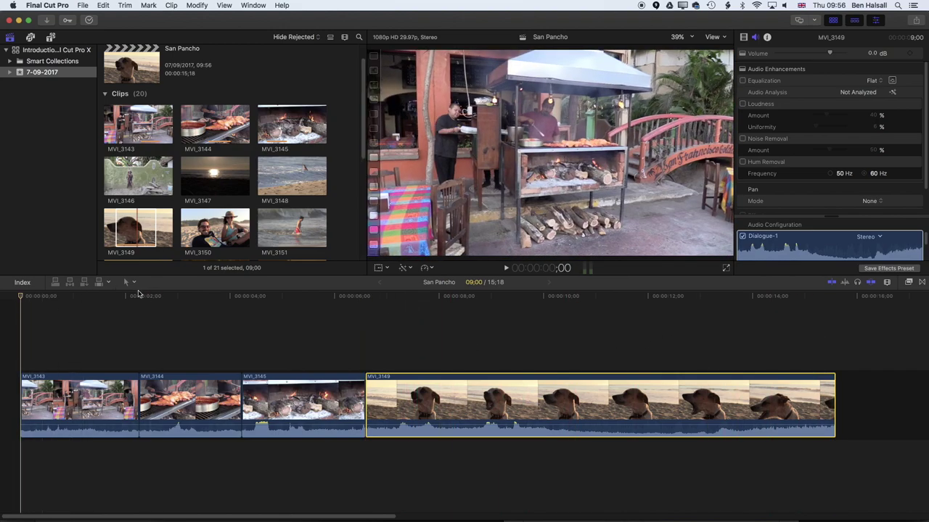
pyautogui.click(197, 229)
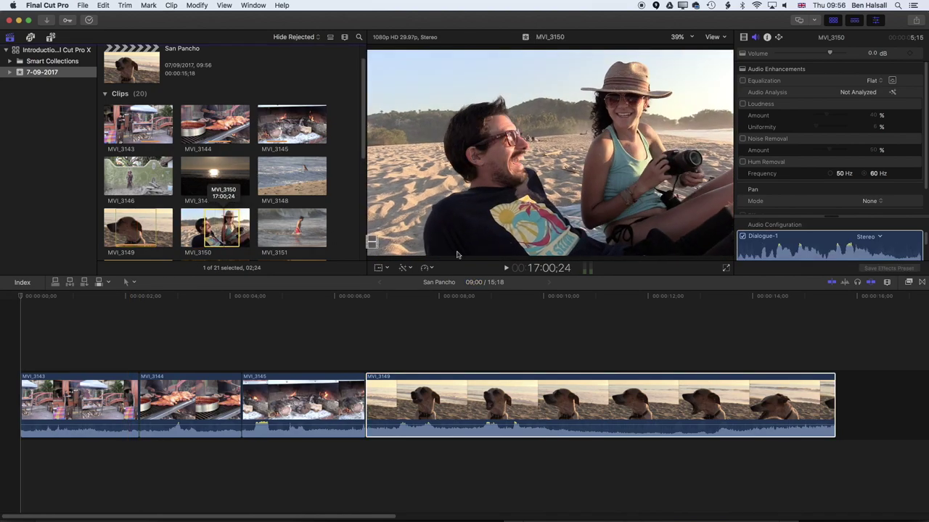
pyautogui.moveTo(231, 226); pyautogui.dragTo(853, 403)
pyautogui.hotkey('shift', 'z')
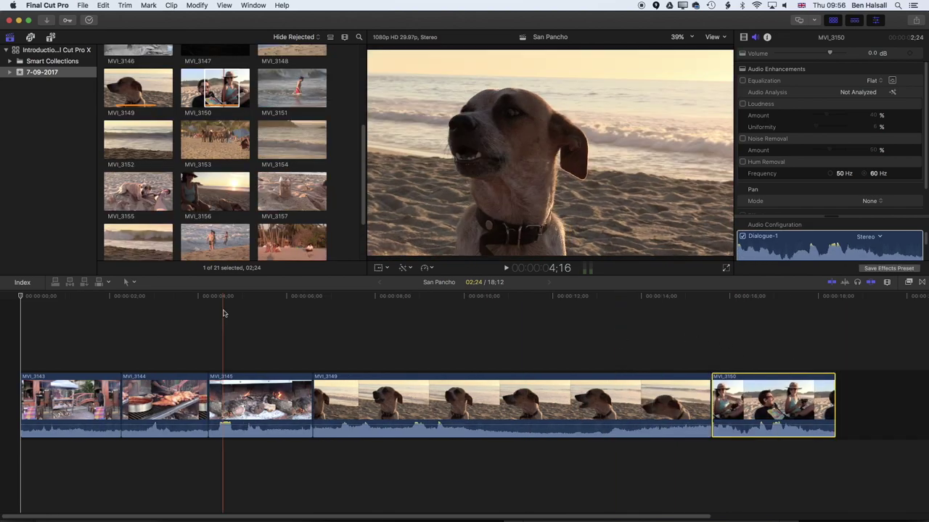
pyautogui.moveTo(703, 399); pyautogui.dragTo(489, 409)
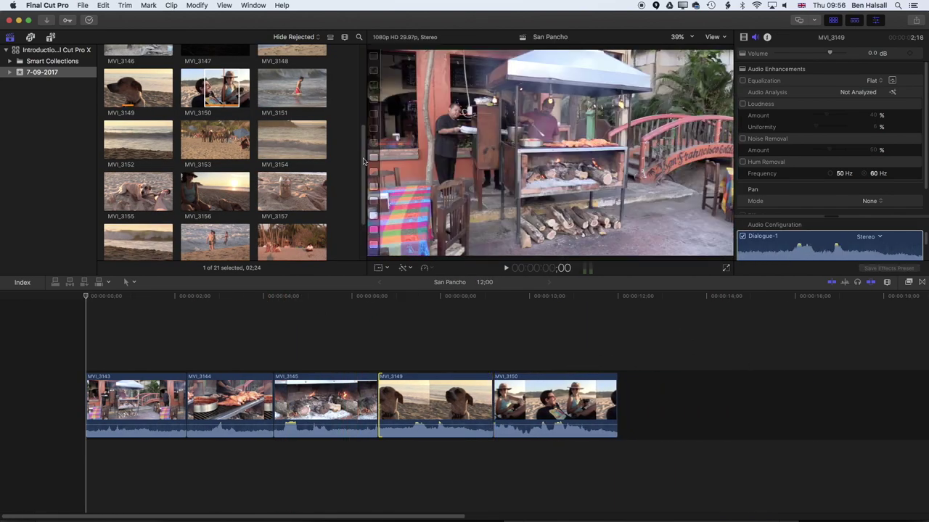
# - Set an out point in MVI_3154 and insert the waves shot between MVI_3145 and MVI_3149
pyautogui.click(298, 142)
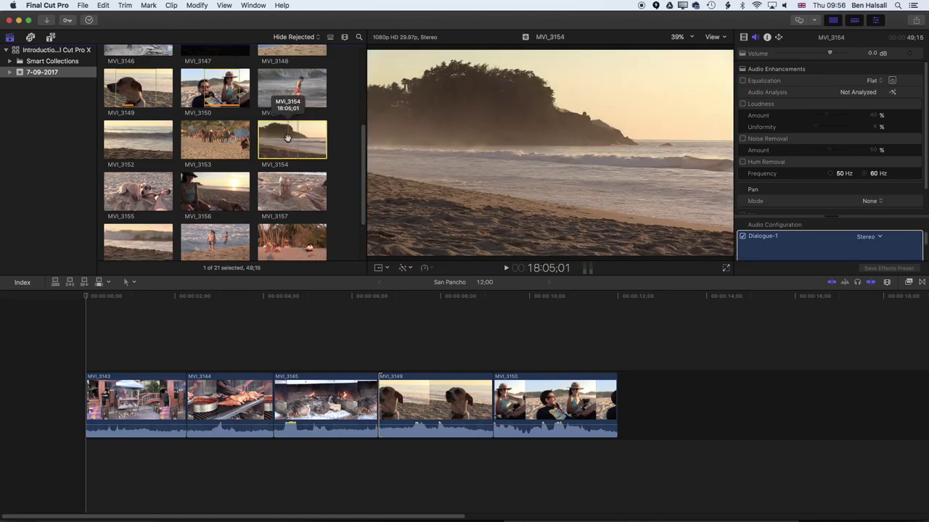
pyautogui.press('o')
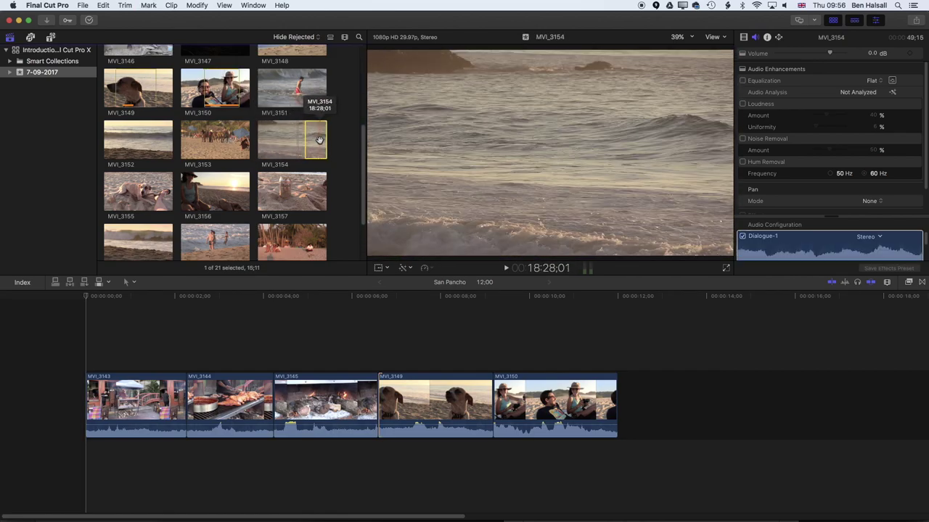
pyautogui.moveTo(438, 250); pyautogui.dragTo(471, 406)
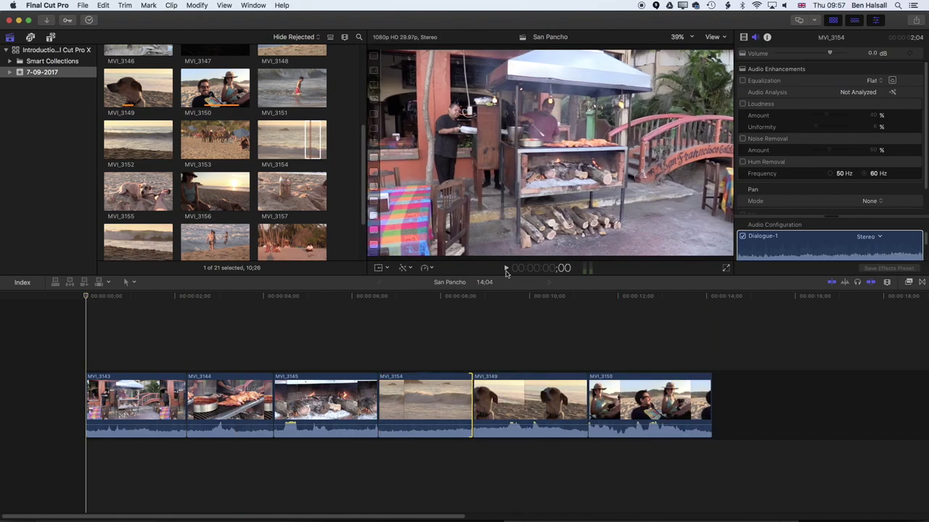
# - Play back the sequence and review the fire clip and the new MVI_3154 waves clip
pyautogui.click(507, 268)
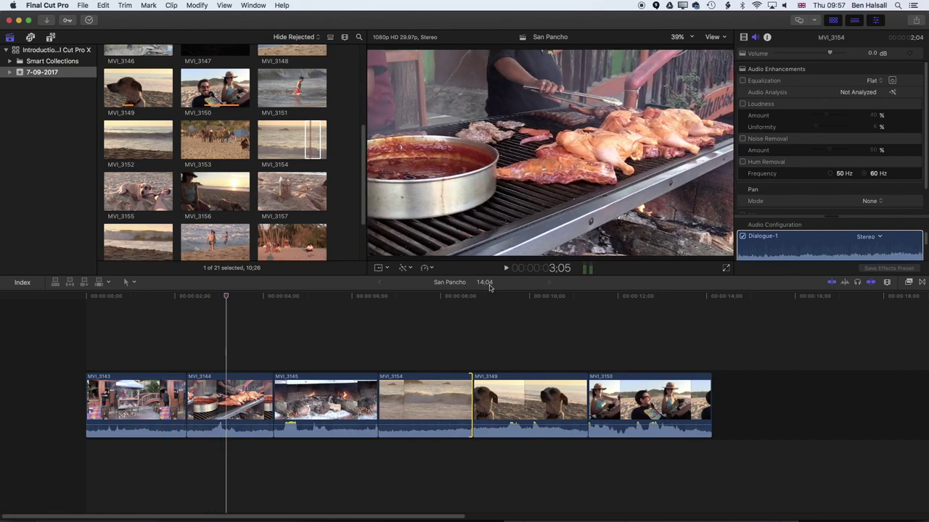
pyautogui.moveTo(255, 296); pyautogui.dragTo(156, 296)
pyautogui.click(327, 308)
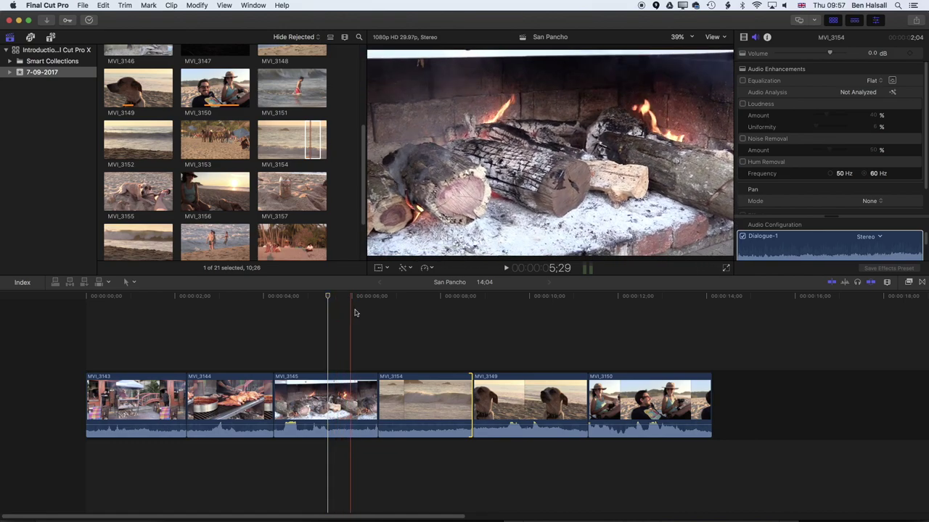
pyautogui.click(349, 299)
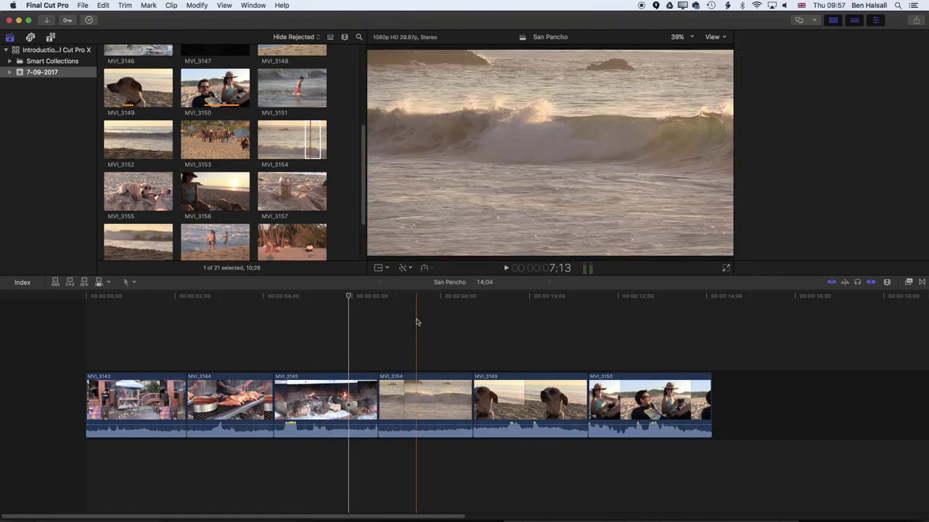
pyautogui.click(416, 322)
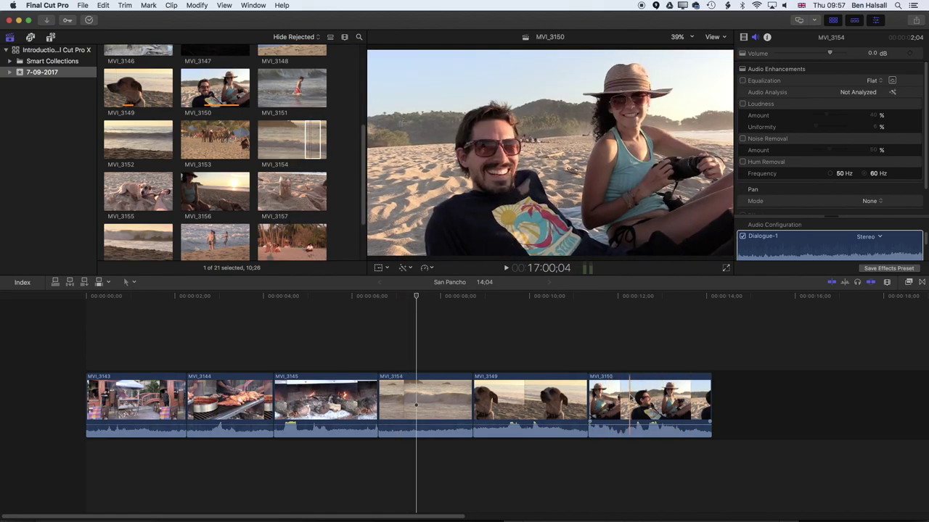
# - Connect the MVI_3158 wave clip above the storyline and trim its end shorter
pyautogui.click(283, 196)
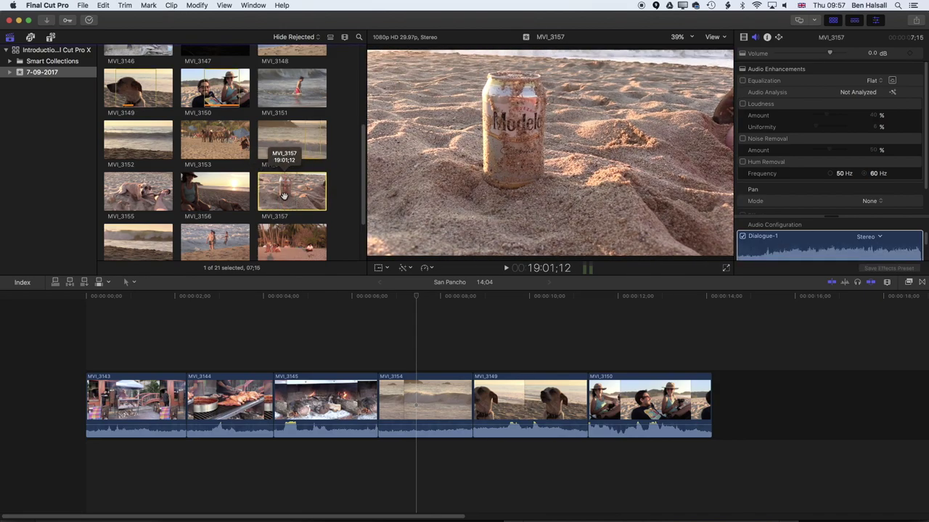
pyautogui.moveTo(141, 243); pyautogui.dragTo(596, 346)
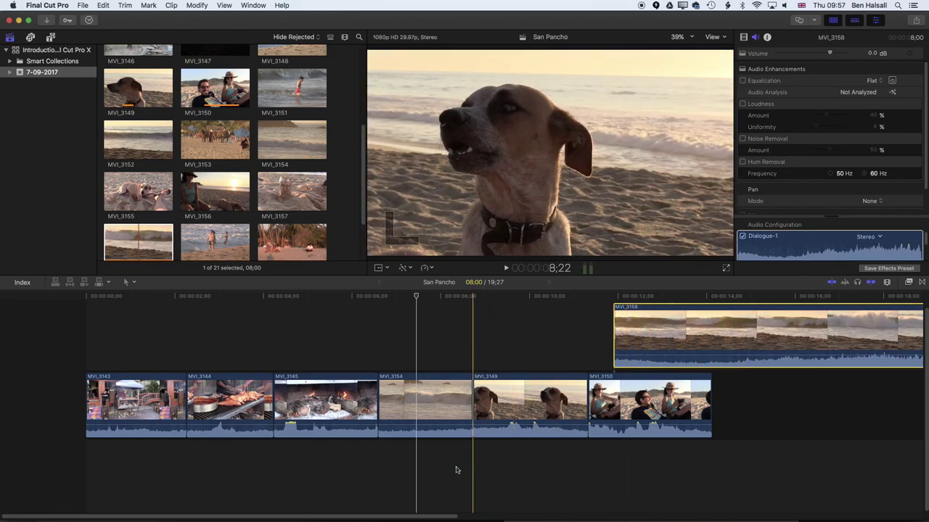
pyautogui.click(888, 283)
pyautogui.moveTo(874, 341); pyautogui.dragTo(853, 344)
pyautogui.click(688, 323)
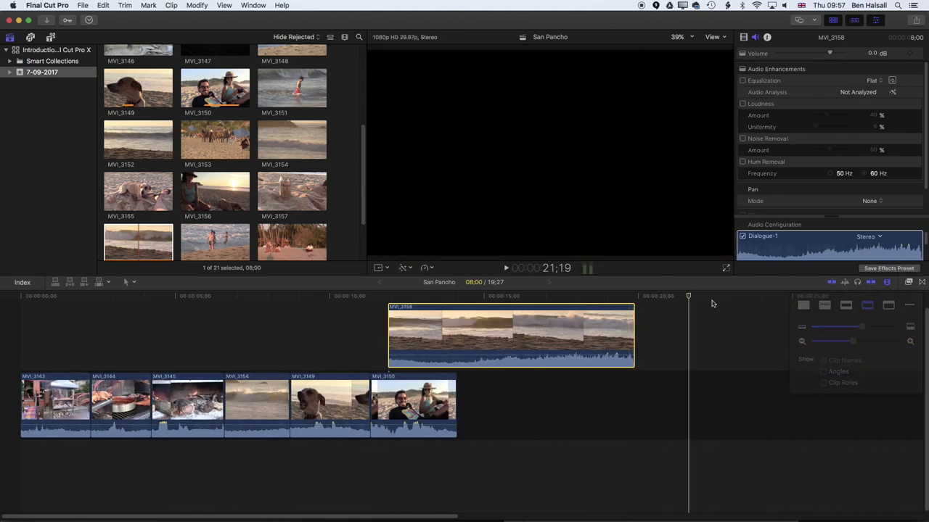
pyautogui.press('super+minus')
pyautogui.press('super+equal')
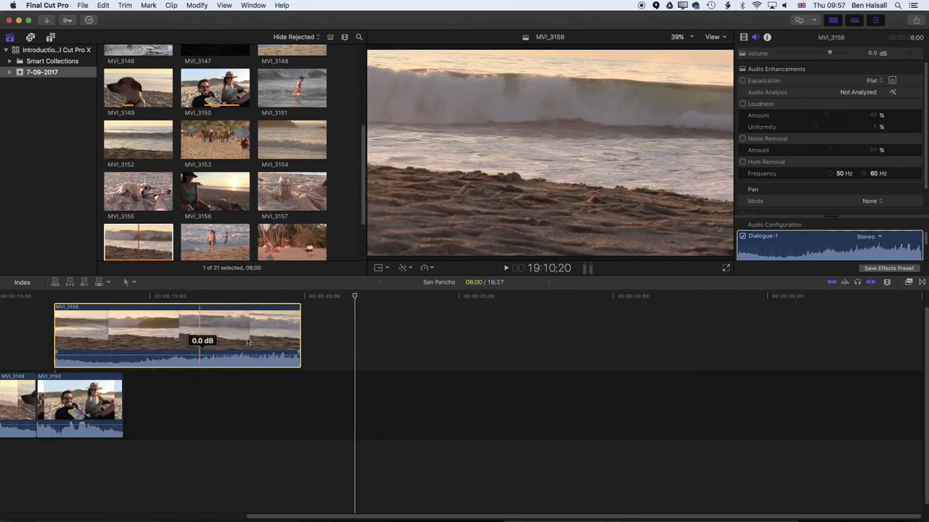
pyautogui.moveTo(297, 330); pyautogui.dragTo(34, 301)
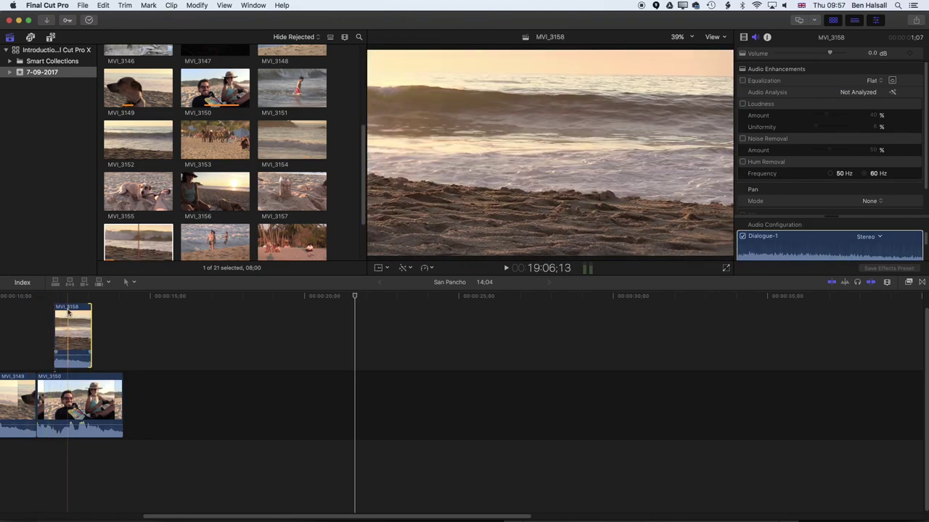
pyautogui.moveTo(68, 312); pyautogui.dragTo(74, 312)
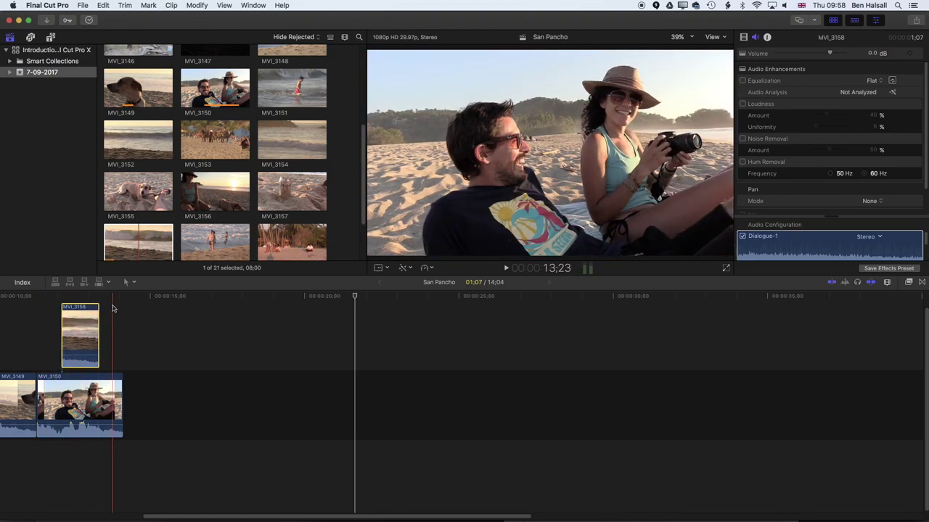
# - Move MVI_3149 to the end after MVI_3150, then deselect all clips
pyautogui.moveTo(16, 399); pyautogui.dragTo(135, 396)
pyautogui.hscroll(-5, 247, 421)
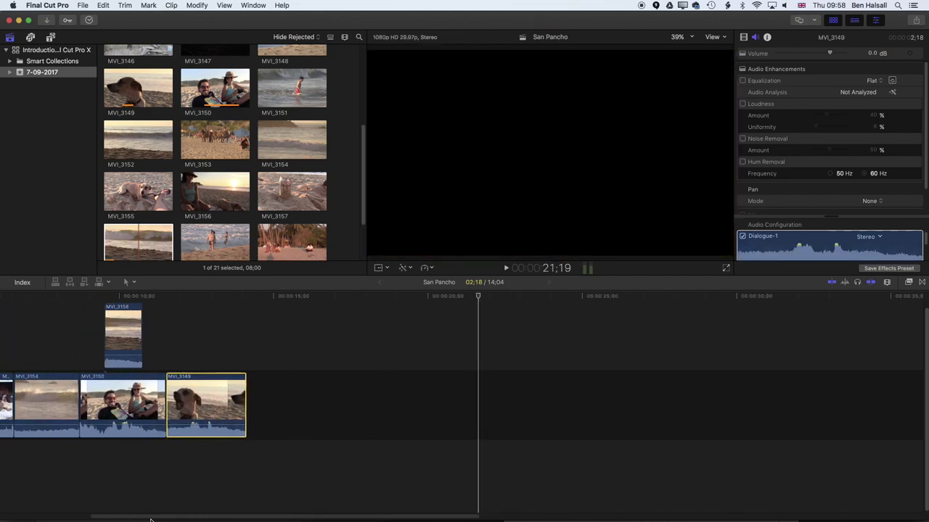
pyautogui.moveTo(293, 409); pyautogui.dragTo(207, 405)
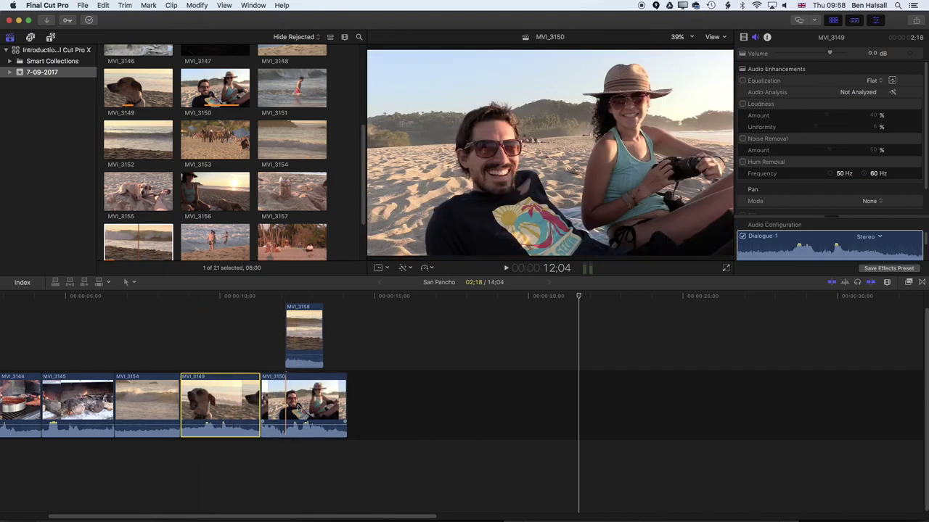
pyautogui.moveTo(230, 405); pyautogui.dragTo(398, 406)
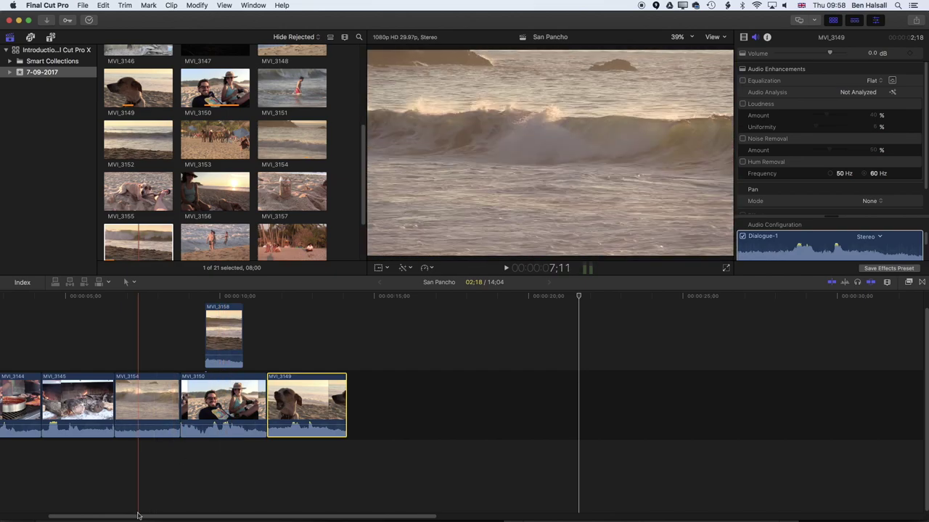
pyautogui.hscroll(-5, 51, 507)
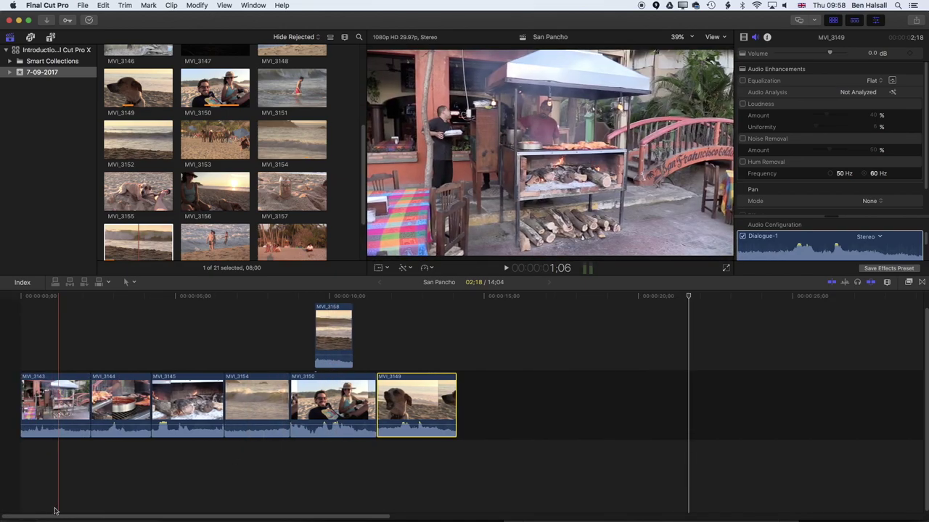
pyautogui.press('super+shift+a')
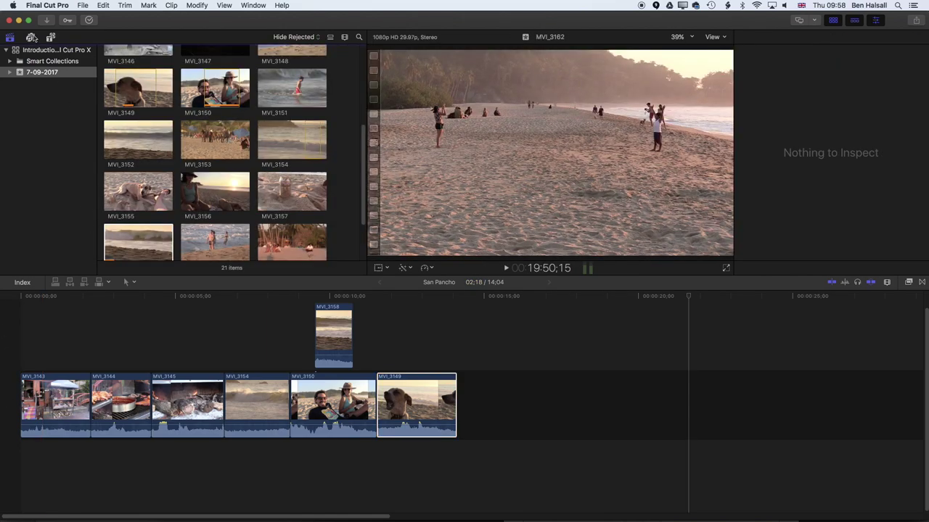
# - Place the Water Ocean Pier 01 sound effect beneath the San Pancho video clips
pyautogui.click(31, 37)
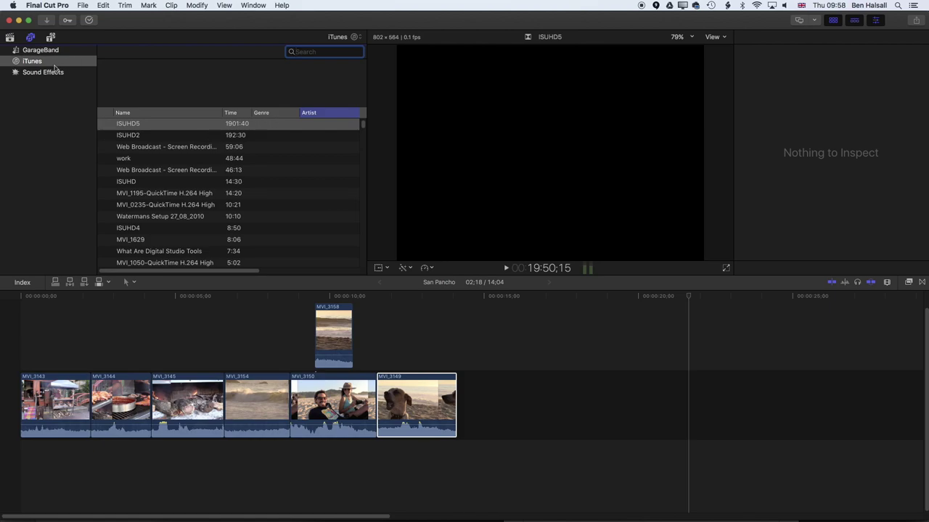
pyautogui.click(54, 73)
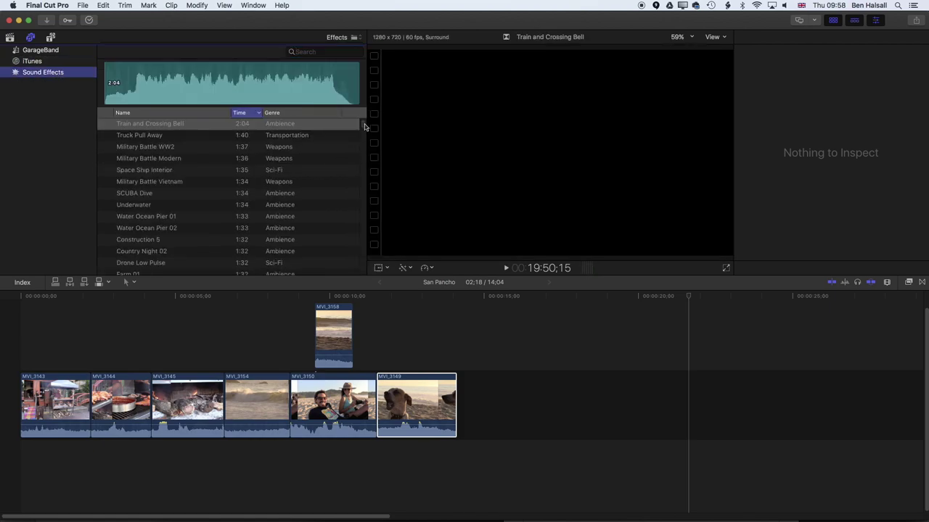
pyautogui.click(161, 219)
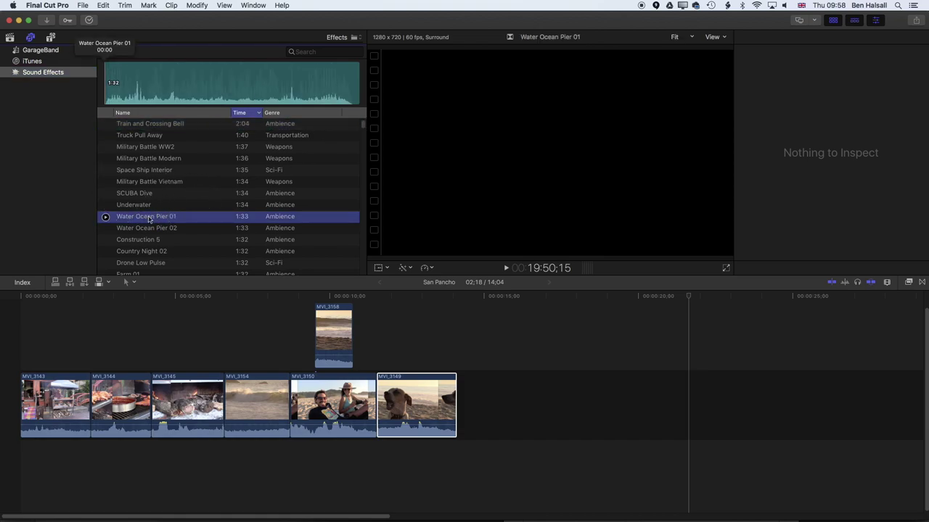
pyautogui.moveTo(145, 216); pyautogui.dragTo(29, 454)
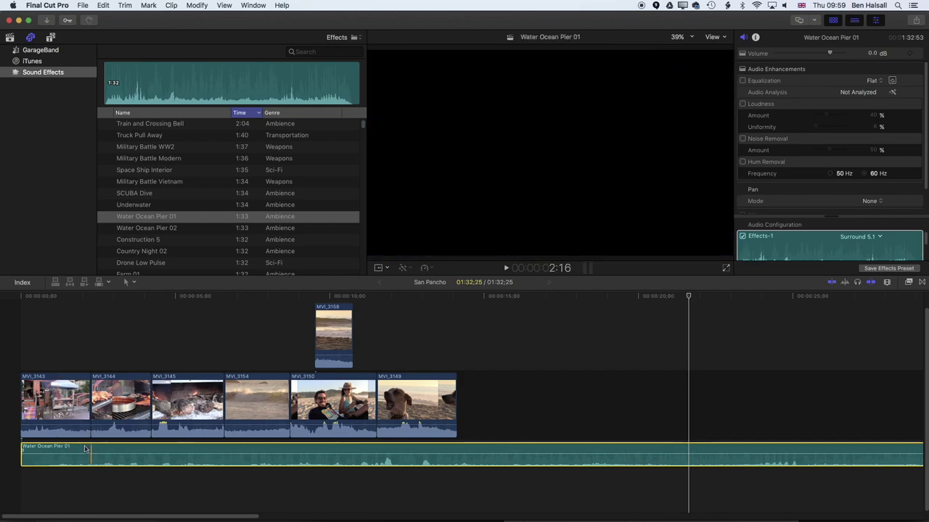
# - Turn down every clip's volume, MVI_3143 to -12 dB and MVI_3158 silenced, then preview the mix
pyautogui.moveTo(77, 422); pyautogui.dragTo(103, 434)
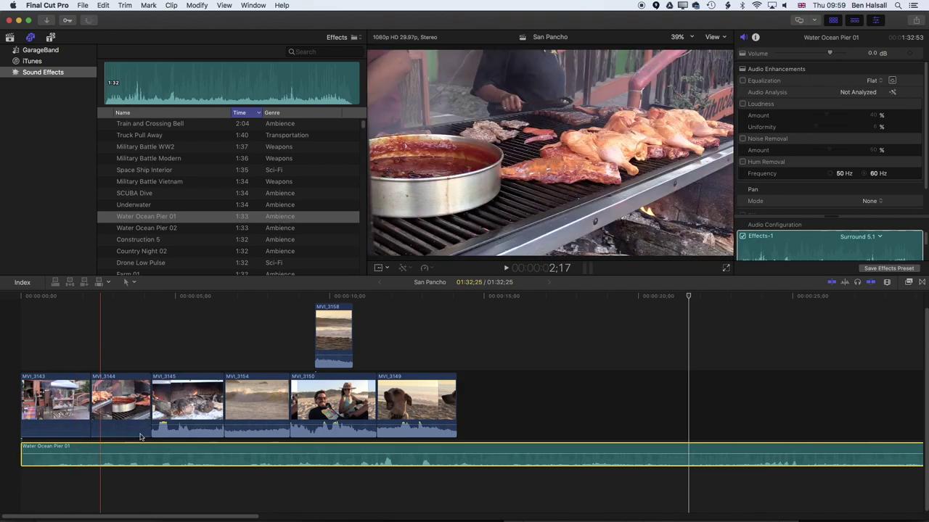
pyautogui.moveTo(167, 424); pyautogui.dragTo(167, 435)
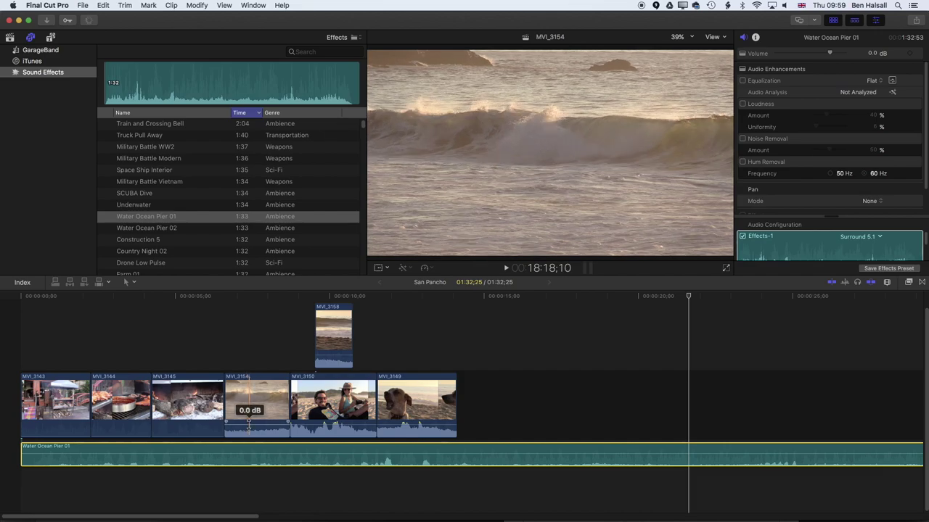
pyautogui.moveTo(245, 423); pyautogui.dragTo(245, 435)
pyautogui.moveTo(334, 426); pyautogui.dragTo(334, 435)
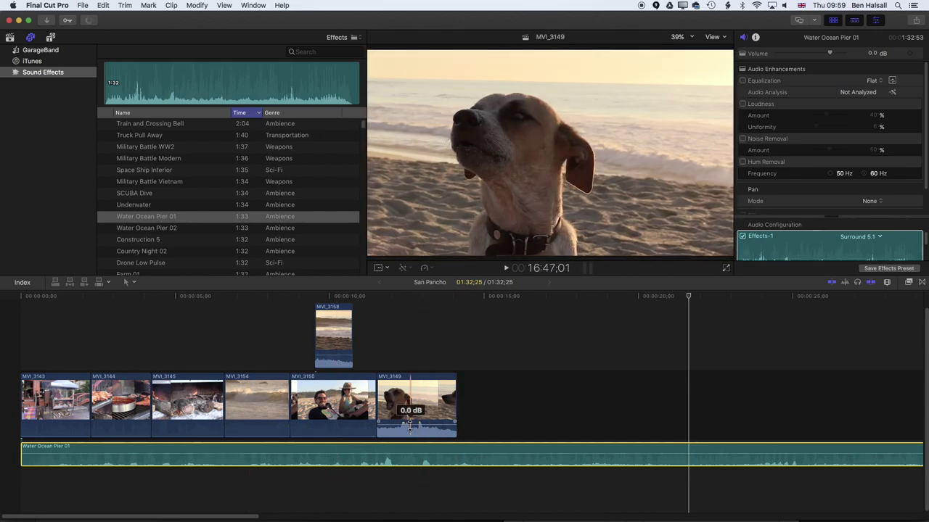
pyautogui.moveTo(406, 425); pyautogui.dragTo(409, 443)
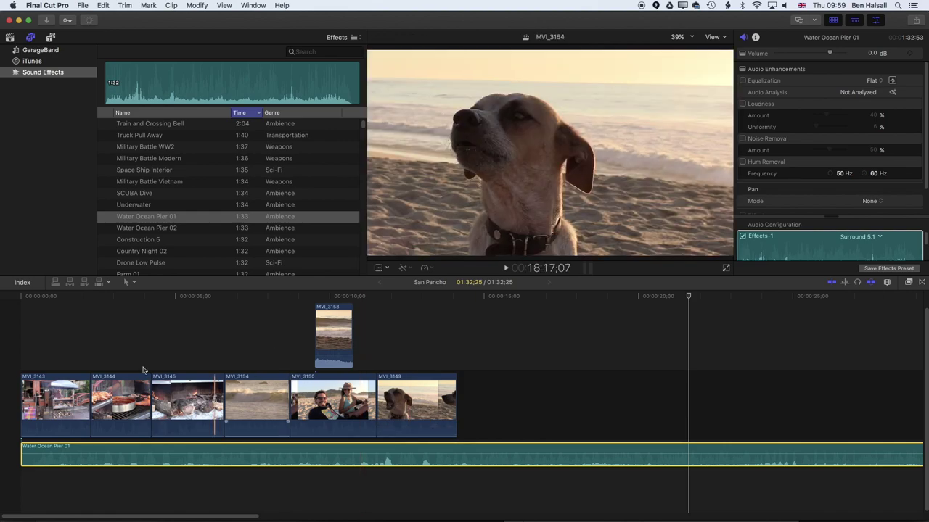
pyautogui.moveTo(331, 356); pyautogui.dragTo(334, 373)
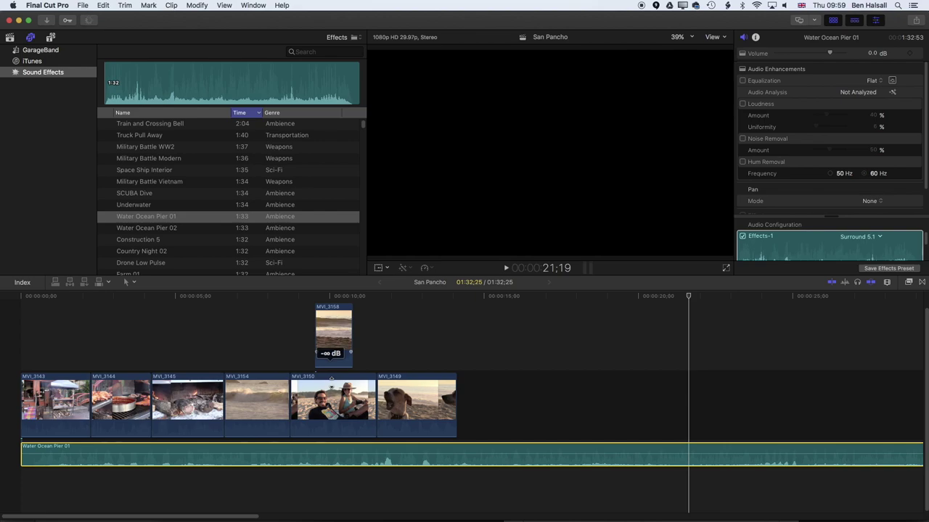
pyautogui.click(5, 301)
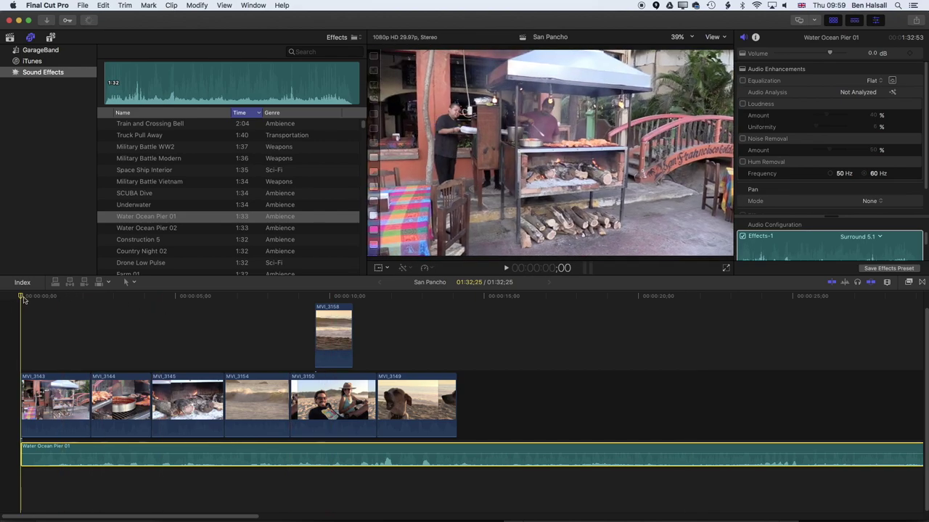
pyautogui.moveTo(40, 298); pyautogui.dragTo(205, 298)
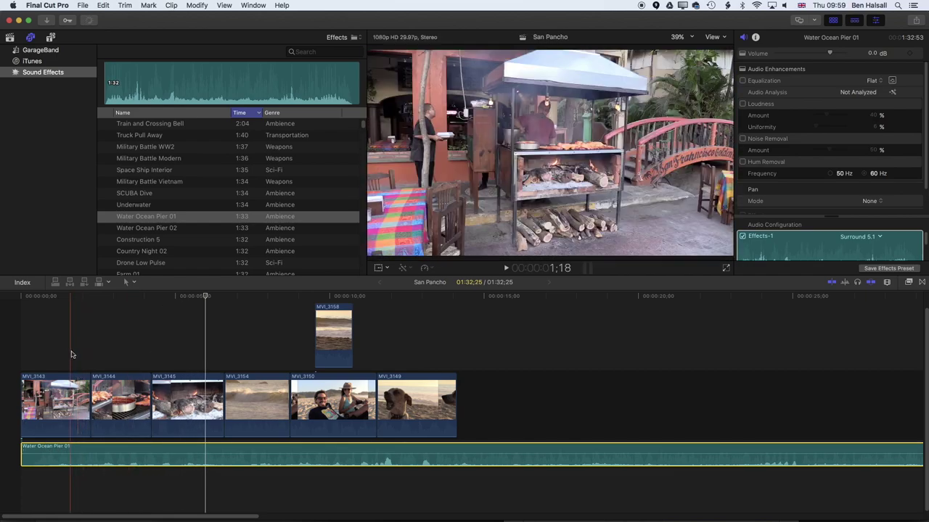
# - Search sound effects for 'beac' and delete the Water Ocean Pier 01 clip from the timeline
pyautogui.click(330, 53)
pyautogui.write('beac')
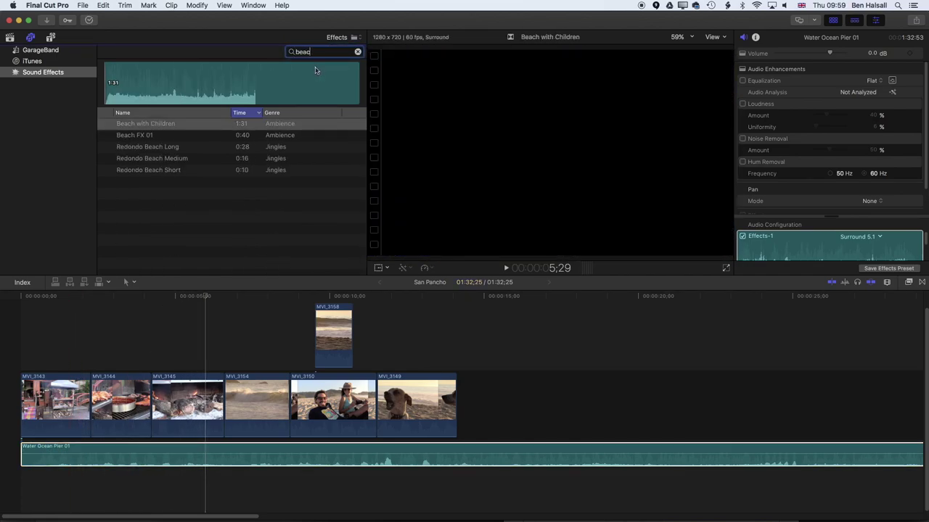
pyautogui.click(136, 443)
pyautogui.press('Delete')
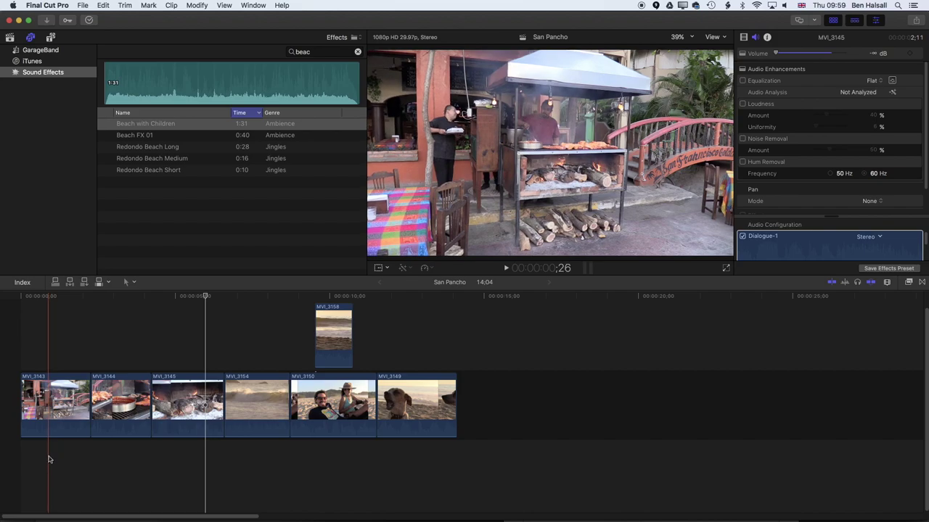
pyautogui.press('super+z')
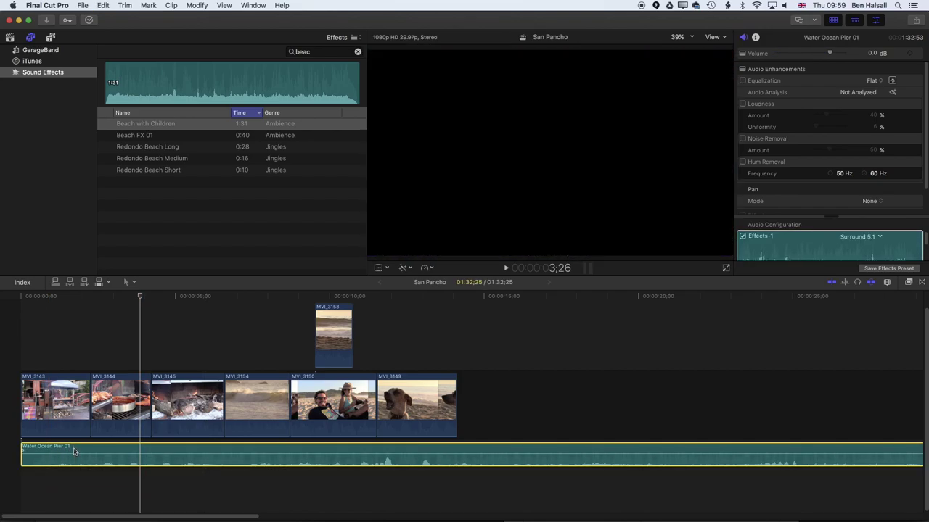
pyautogui.press('Delete')
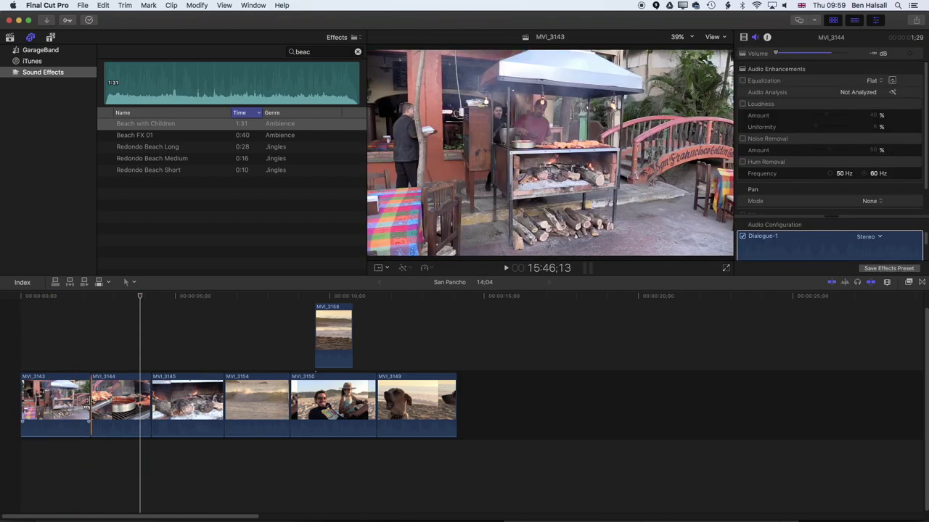
# - Place Beach with Children under the clips at the timeline start and play it
pyautogui.click(132, 124)
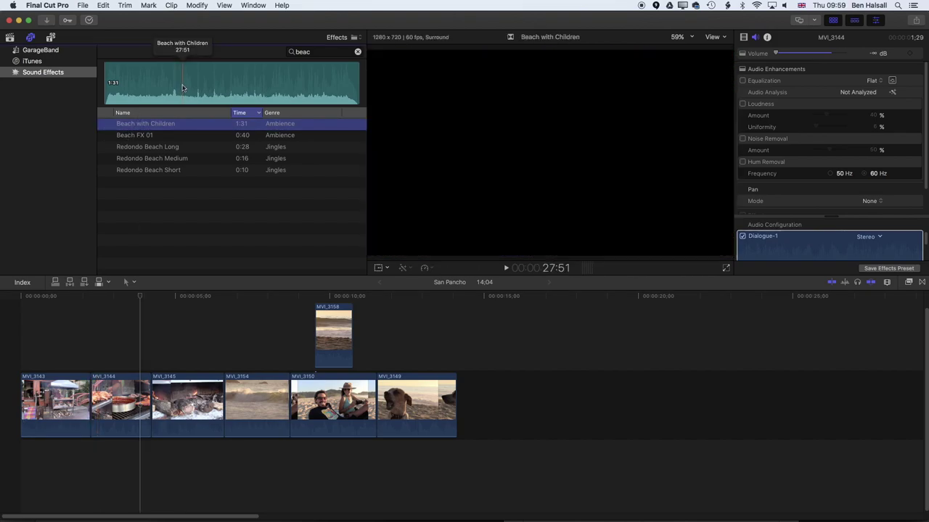
pyautogui.moveTo(206, 230); pyautogui.dragTo(10, 474)
pyautogui.press('space')
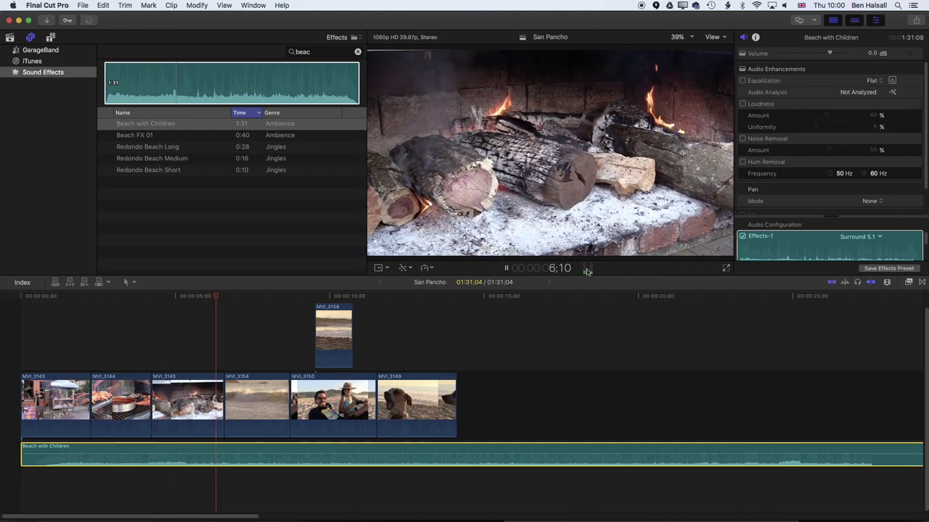
# - Show the audio meters and play the project from the start to review the ambience
pyautogui.click(589, 272)
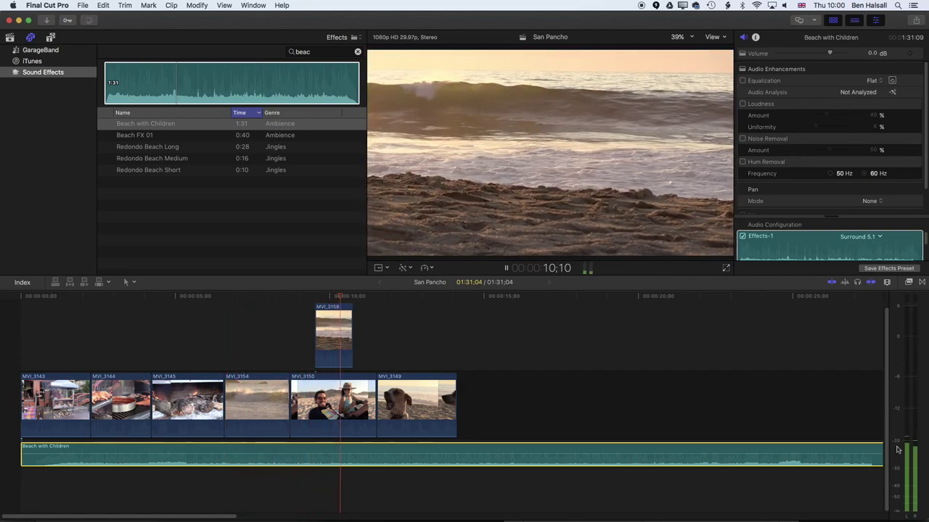
pyautogui.press('space')
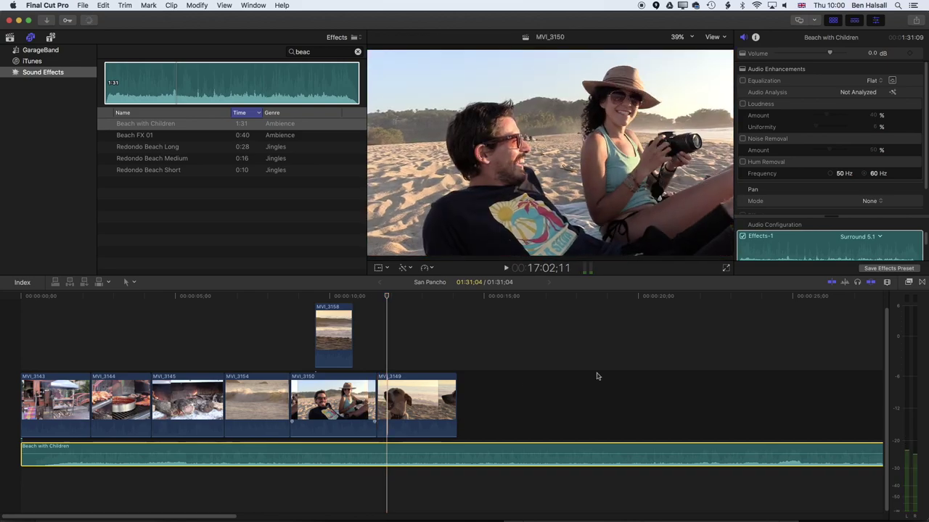
pyautogui.click(2, 297)
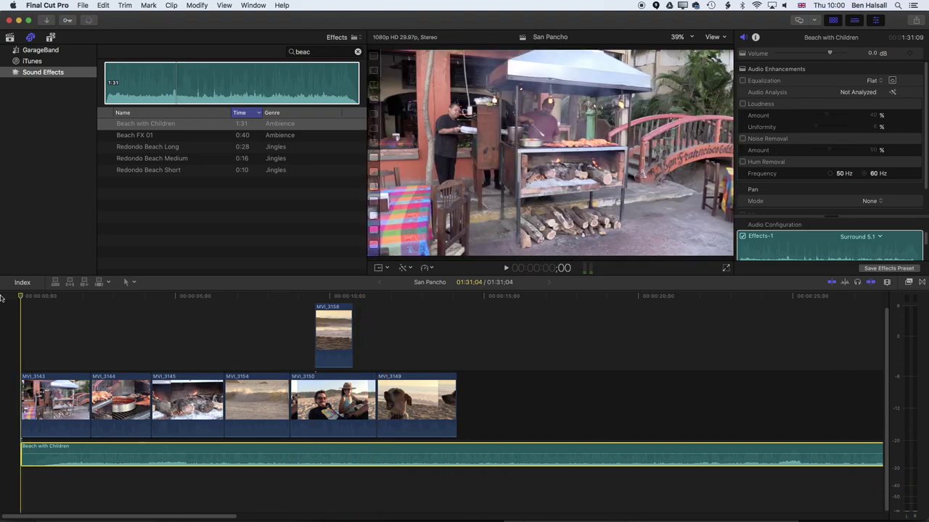
pyautogui.press('space')
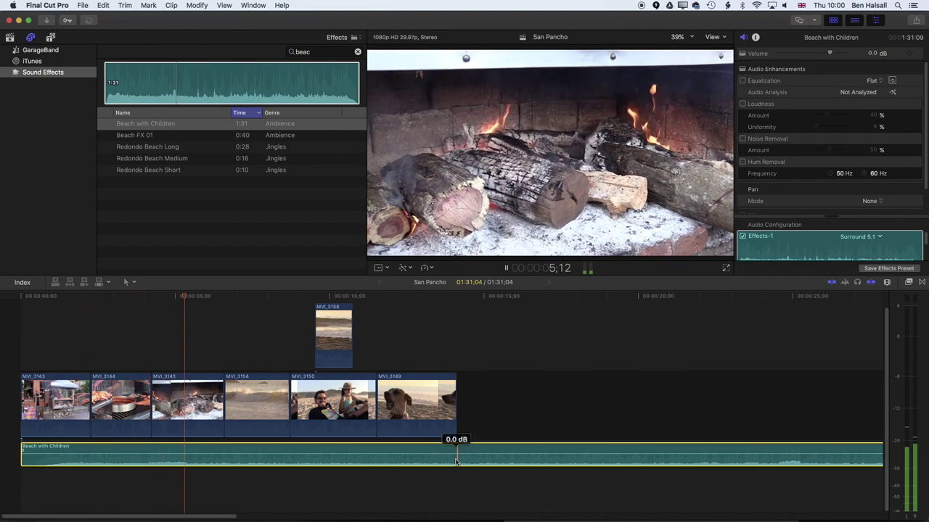
pyautogui.press('space')
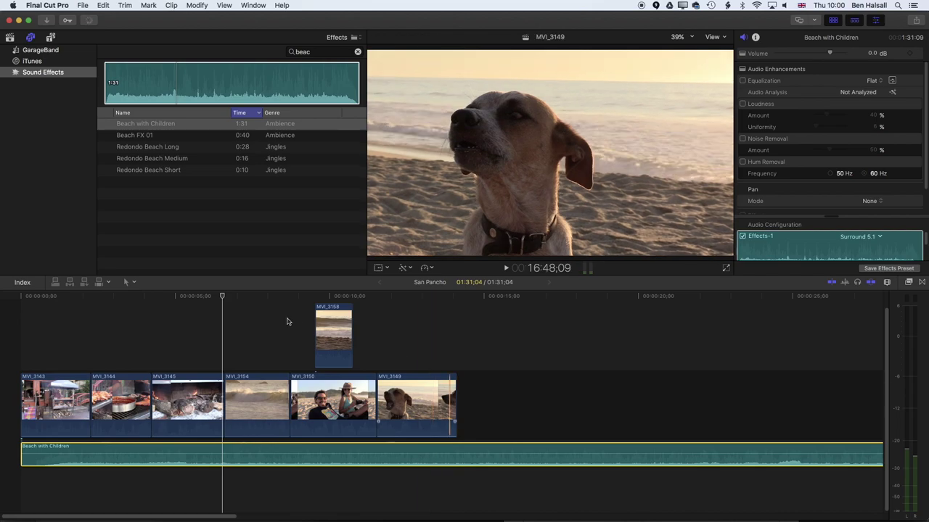
# - Blade the Beach with Children audio where MVI_3149 ends
pyautogui.click(127, 282)
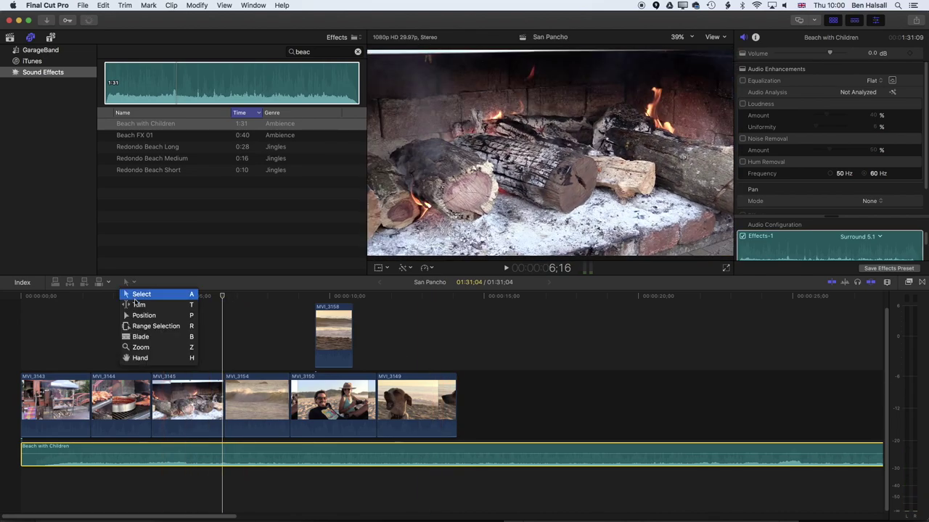
pyautogui.click(149, 339)
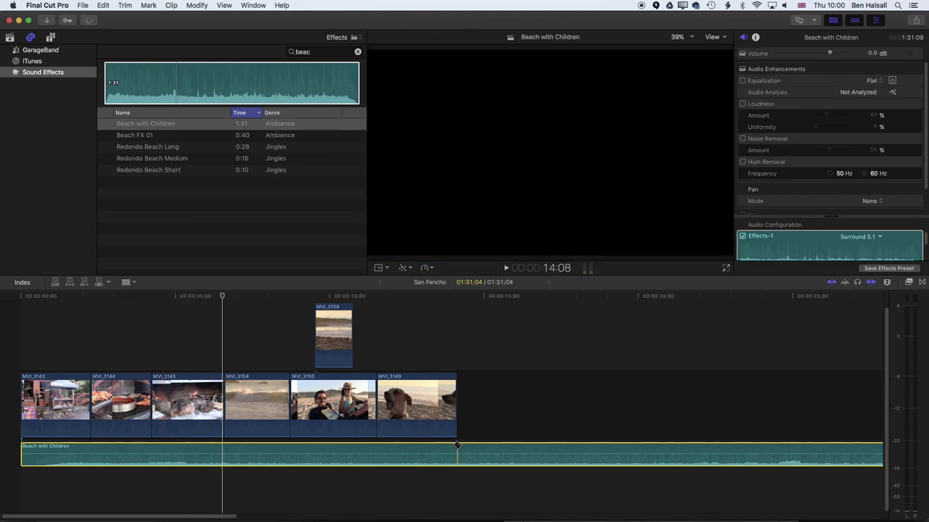
pyautogui.click(459, 452)
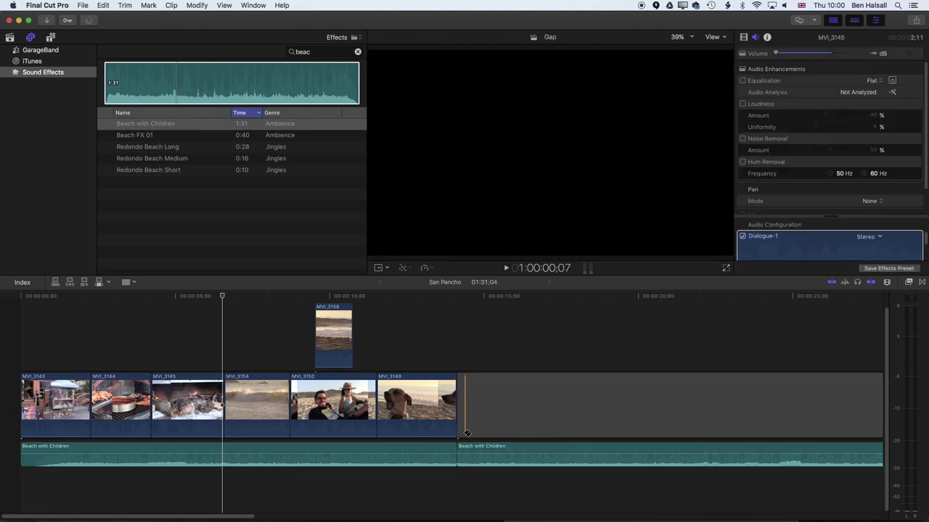
# - Delete the leftover audio piece and the empty gap, then return to the project start
pyautogui.click(127, 281)
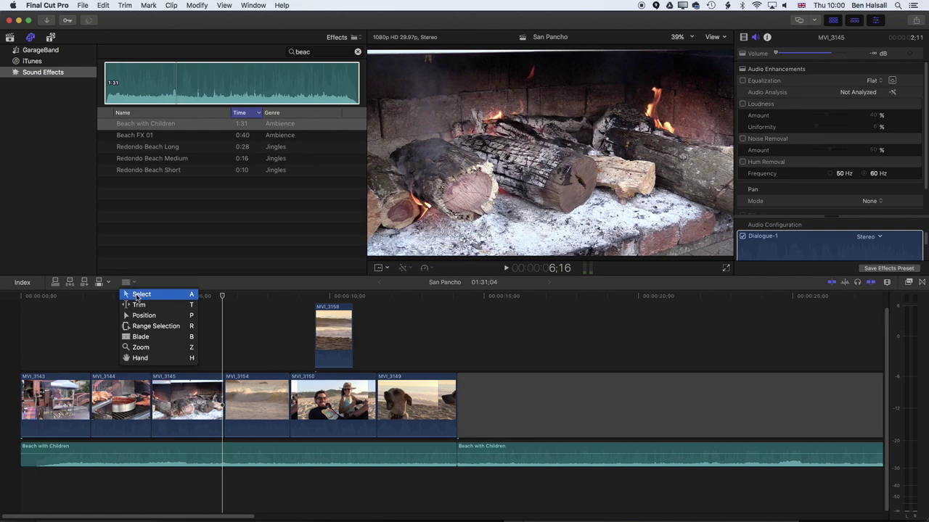
pyautogui.click(392, 329)
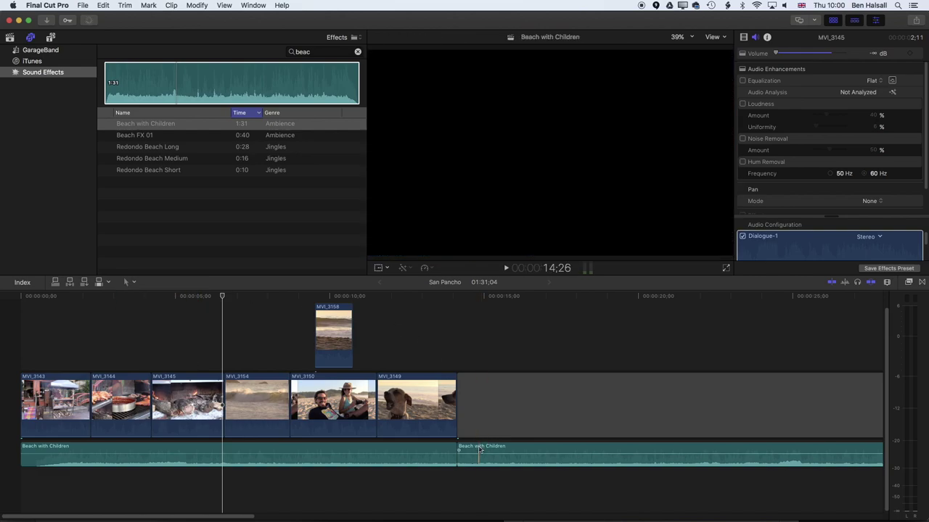
pyautogui.click(490, 450)
pyautogui.press('Delete')
pyautogui.click(495, 418)
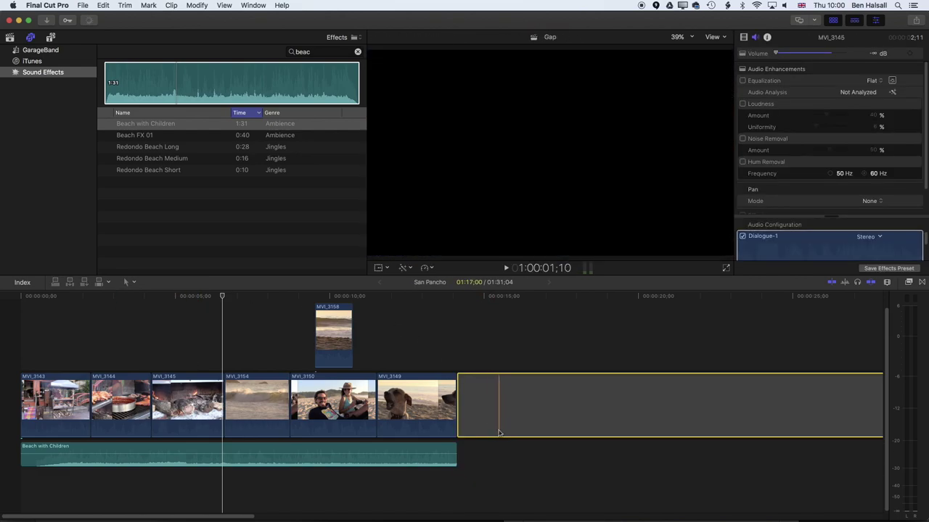
pyautogui.press('Delete')
pyautogui.moveTo(456, 298); pyautogui.dragTo(2, 293)
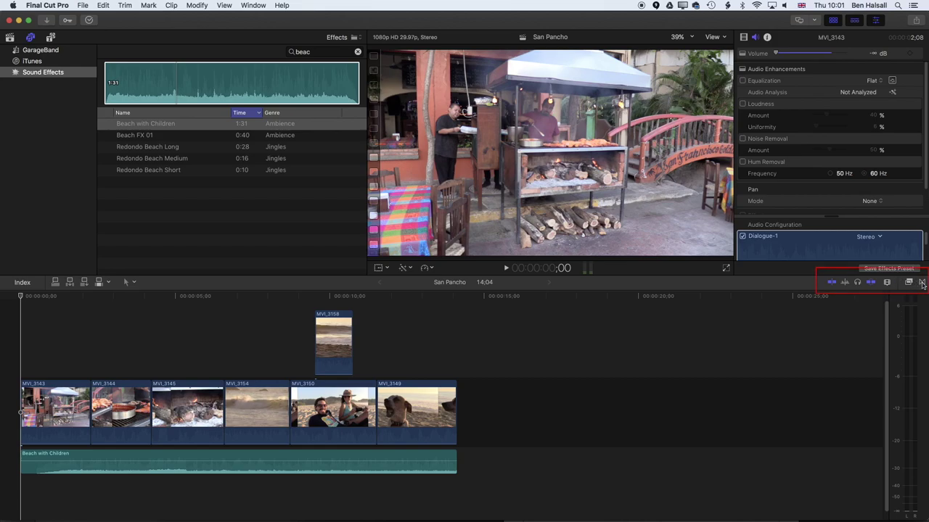
# - Add a Cross Dissolve from the Dissolves category between MVI_3143 and MVI_3144 and review it
pyautogui.click(922, 283)
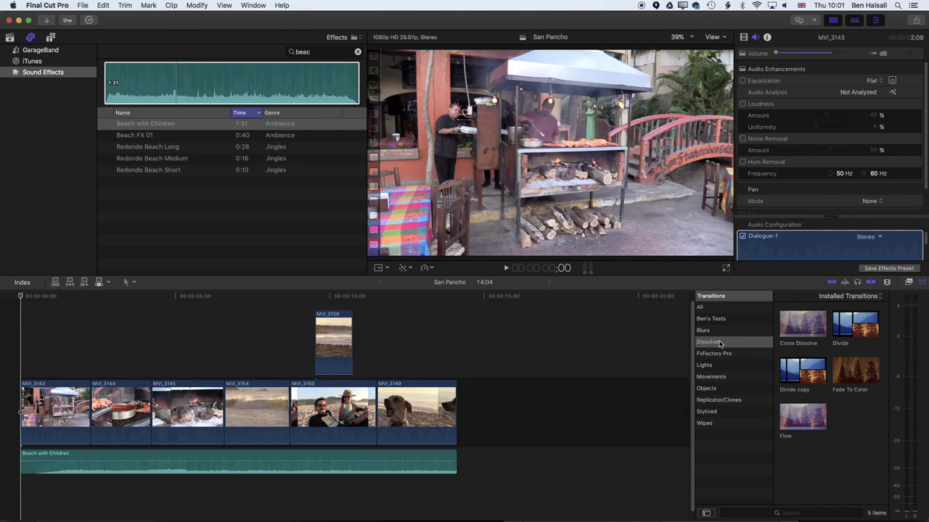
pyautogui.click(715, 308)
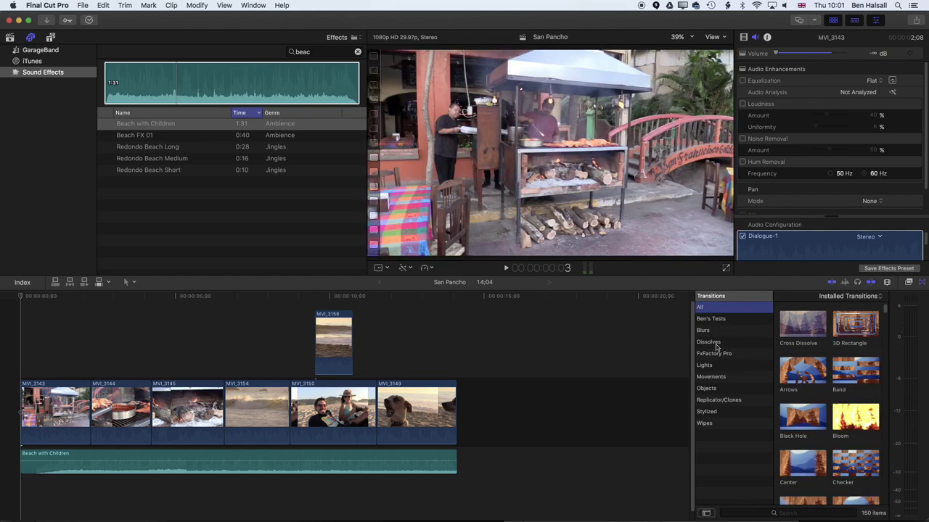
pyautogui.click(711, 343)
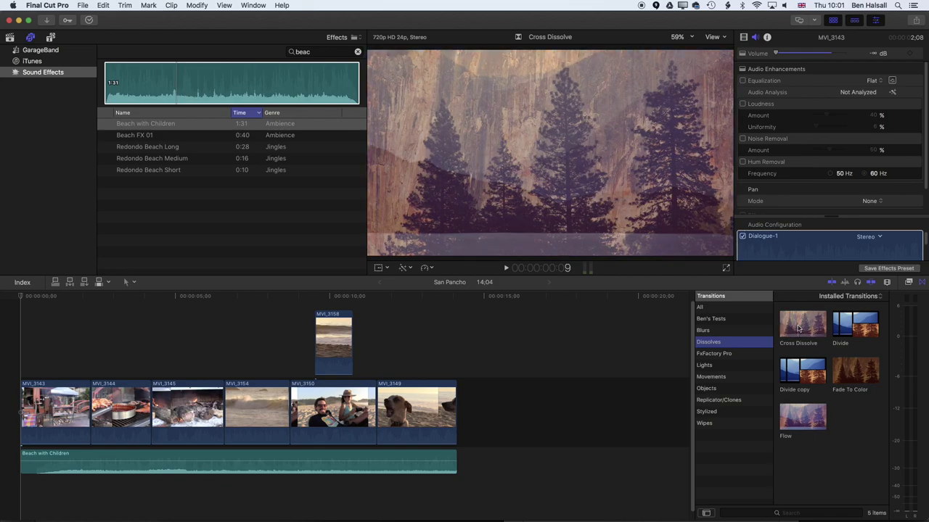
pyautogui.doubleClick(799, 329)
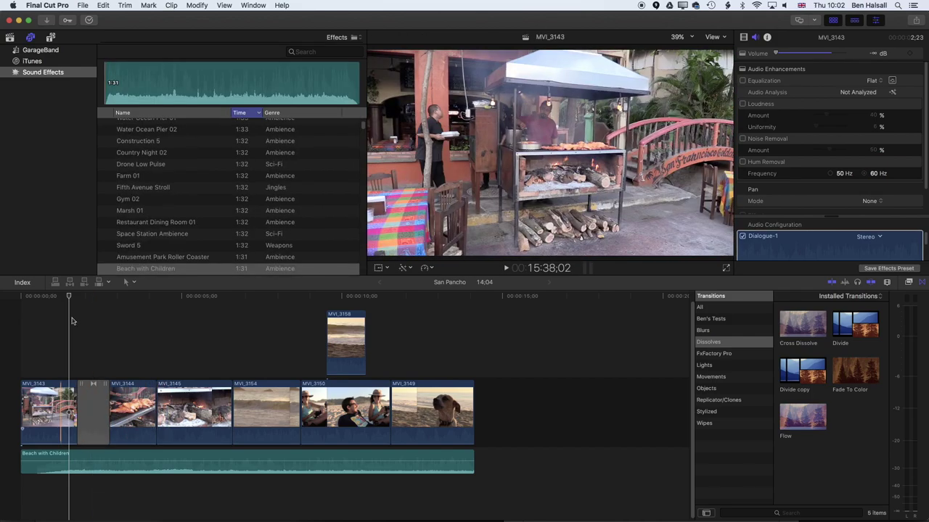
pyautogui.press('space')
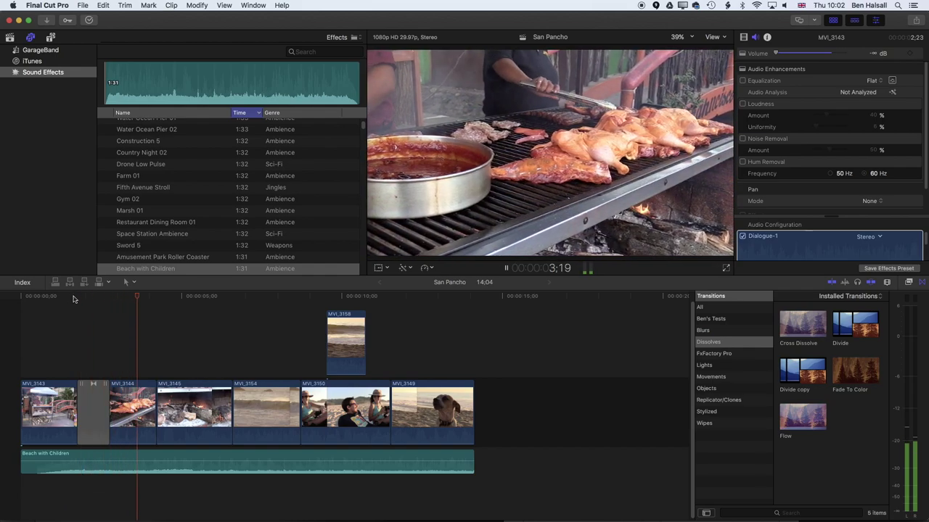
pyautogui.press('space')
pyautogui.moveTo(149, 298); pyautogui.dragTo(236, 313)
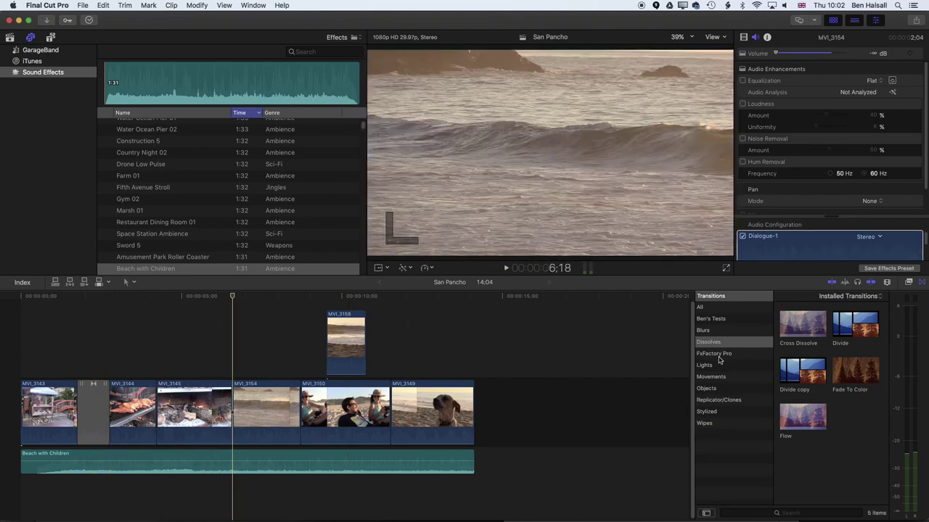
# - Try a Drop In movement transition between MVI_3145 and MVI_3154, playing it back several times
pyautogui.click(725, 379)
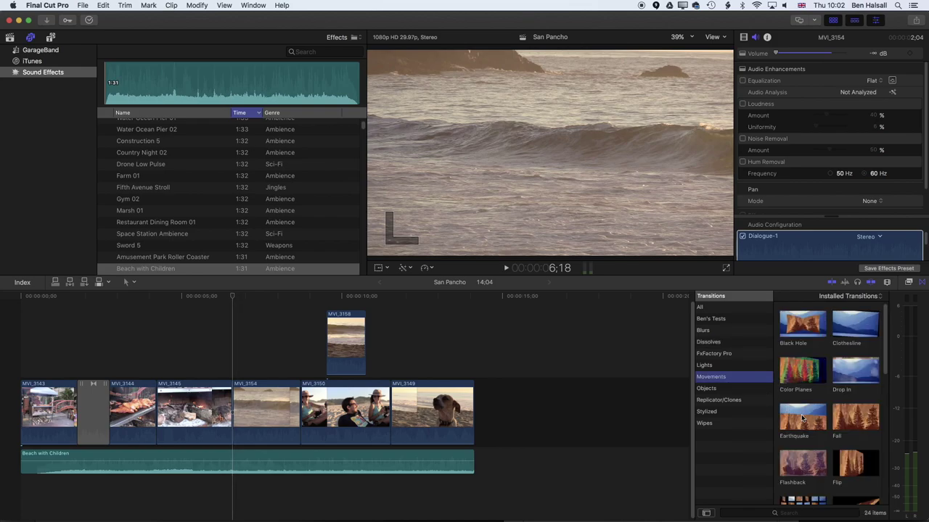
pyautogui.click(854, 372)
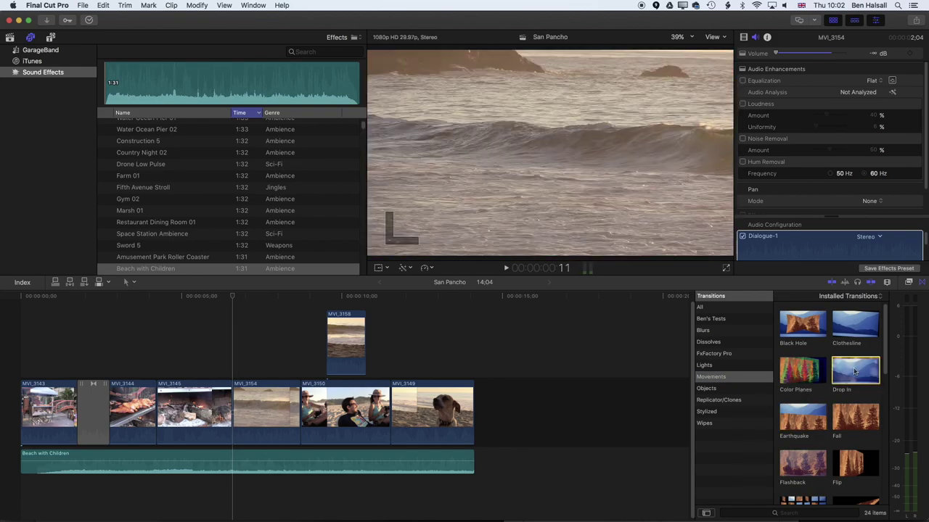
pyautogui.moveTo(854, 371); pyautogui.dragTo(230, 412)
pyautogui.click(206, 296)
pyautogui.press('space')
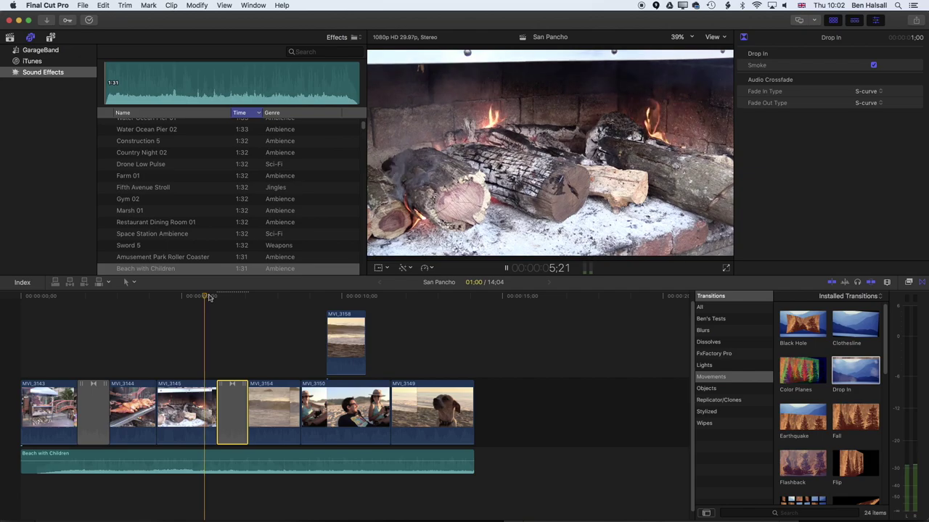
pyautogui.press('space')
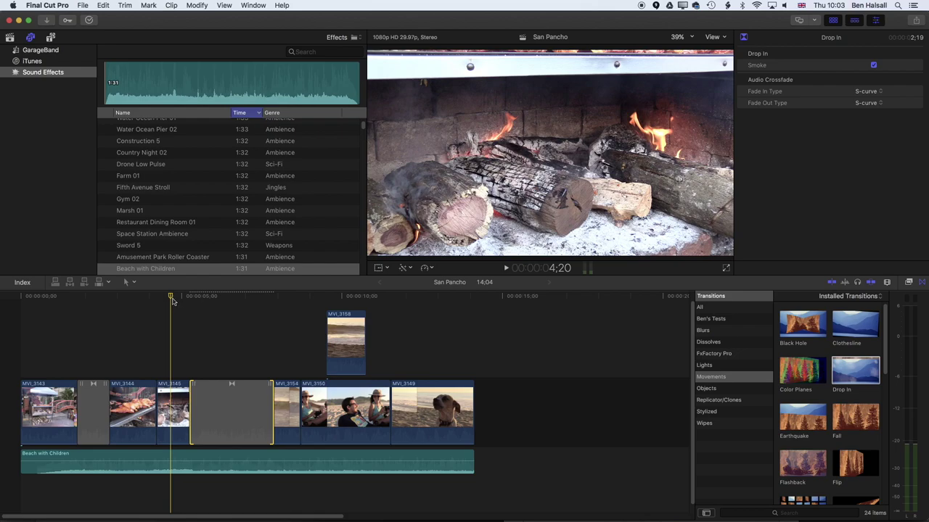
pyautogui.press('space')
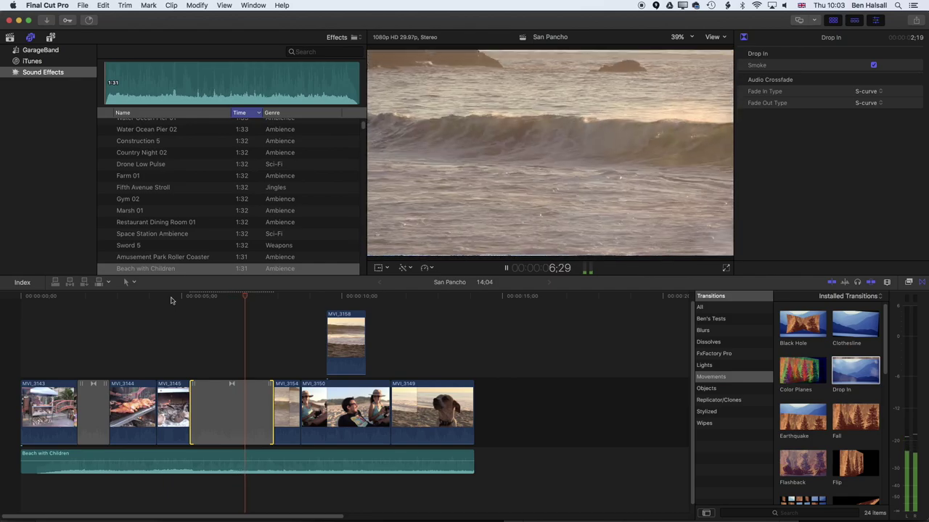
pyautogui.press('space')
pyautogui.moveTo(275, 299); pyautogui.dragTo(181, 298)
pyautogui.press('space')
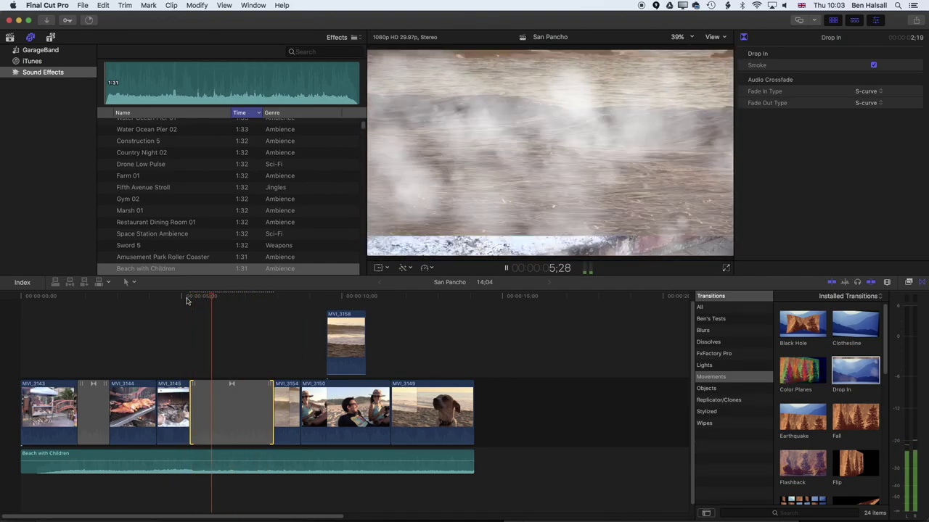
pyautogui.press('space')
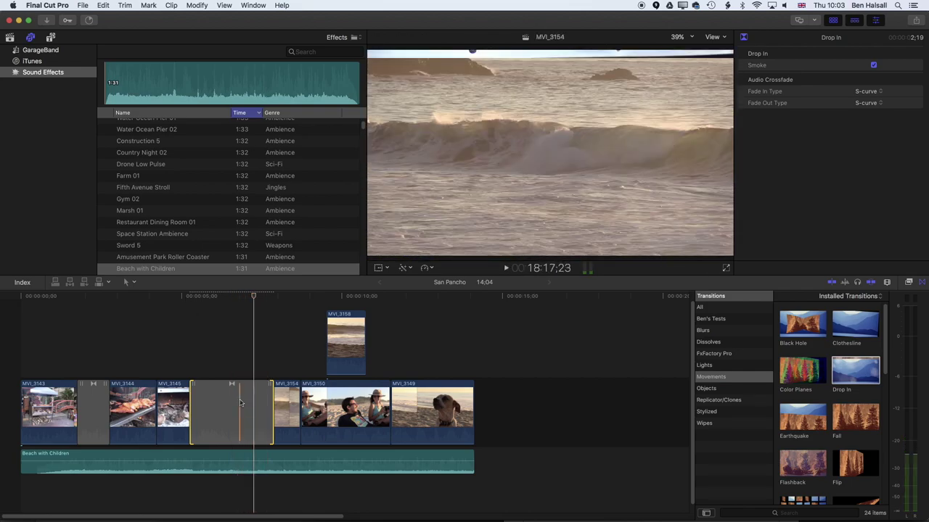
# - Delete the Drop In transition and scroll the Movement transitions list
pyautogui.click(246, 412)
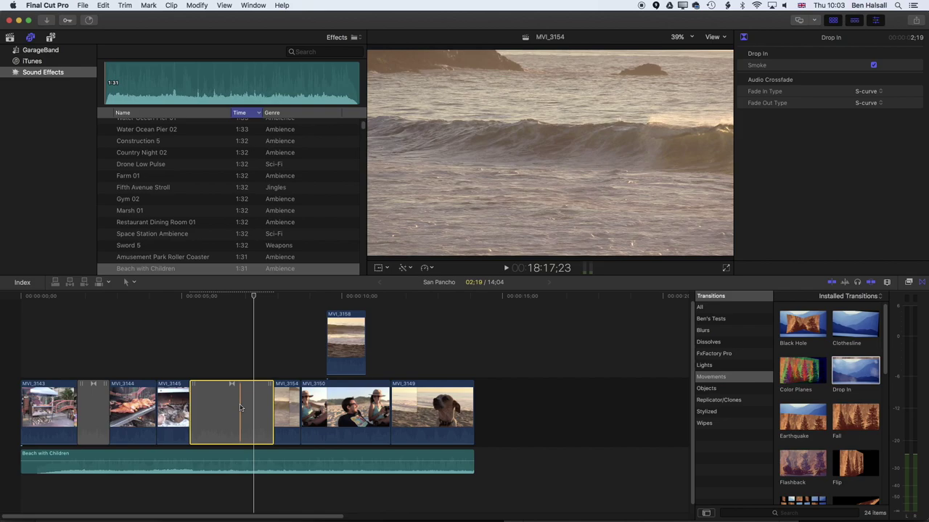
pyautogui.press('Delete')
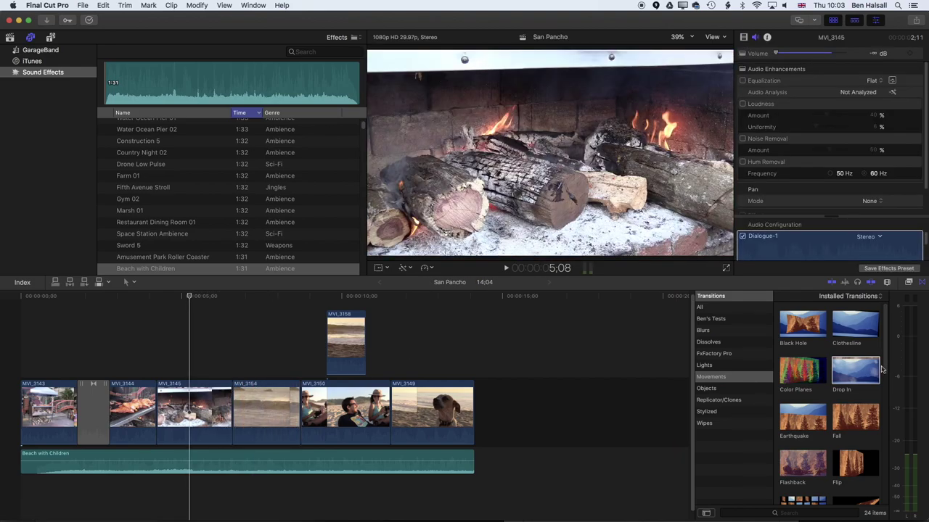
pyautogui.moveTo(882, 371); pyautogui.dragTo(892, 439)
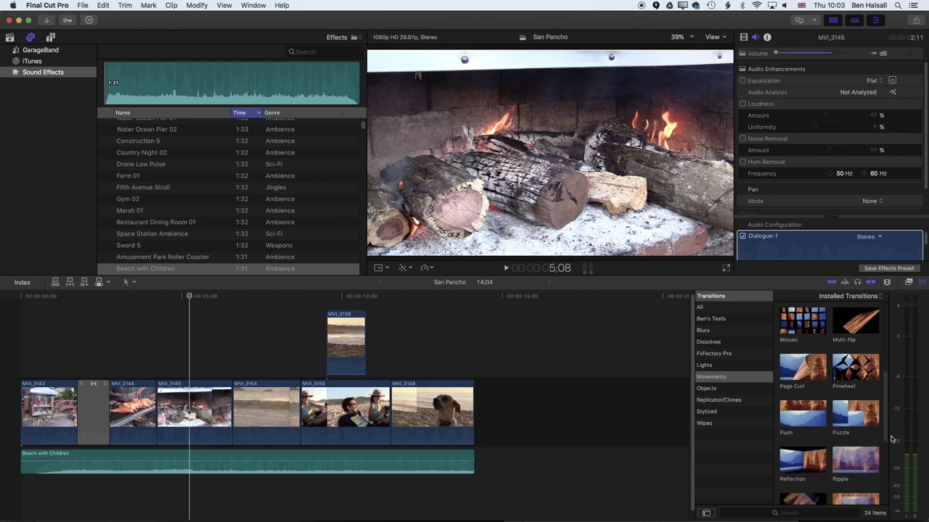
# - Place a Page Curl transition between MVI_3145 and MVI_3154 and play it
pyautogui.moveTo(800, 372); pyautogui.dragTo(232, 410)
pyautogui.click(215, 296)
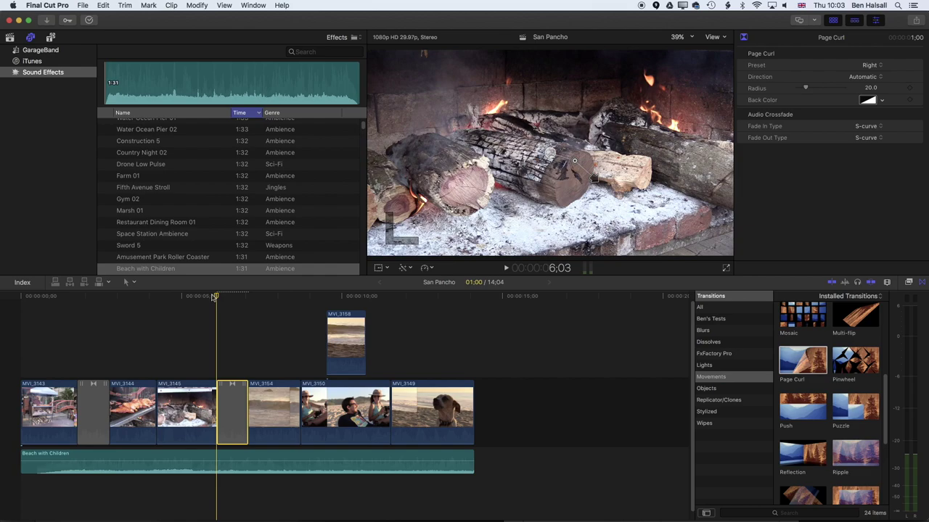
pyautogui.press('space')
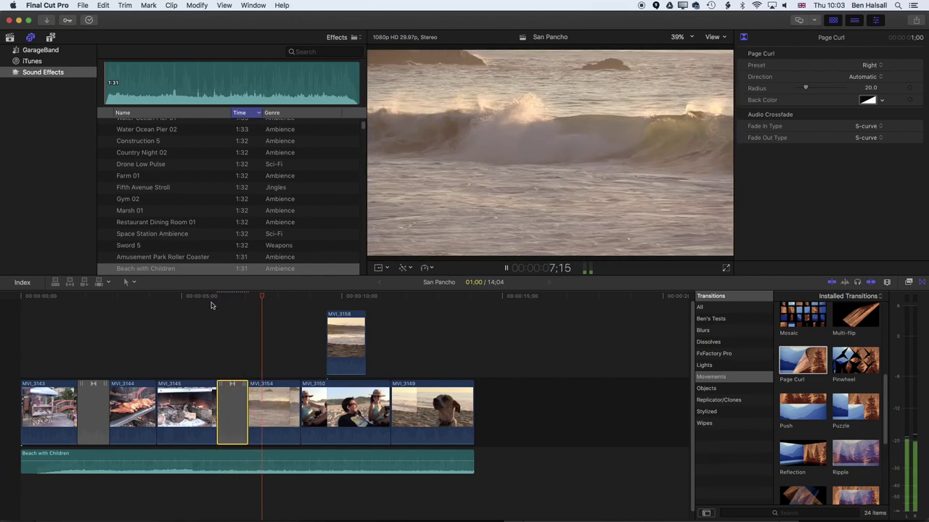
pyautogui.click(210, 297)
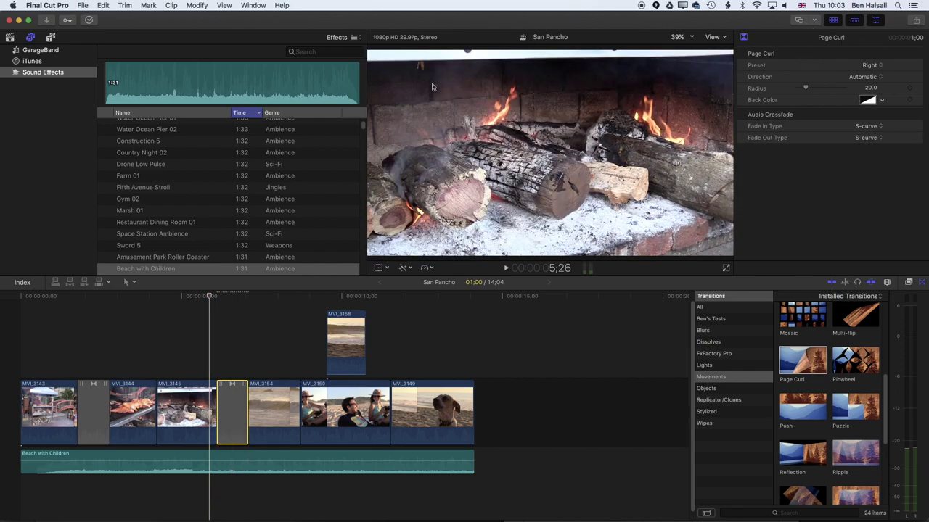
pyautogui.click(244, 5)
pyautogui.moveTo(264, 56)
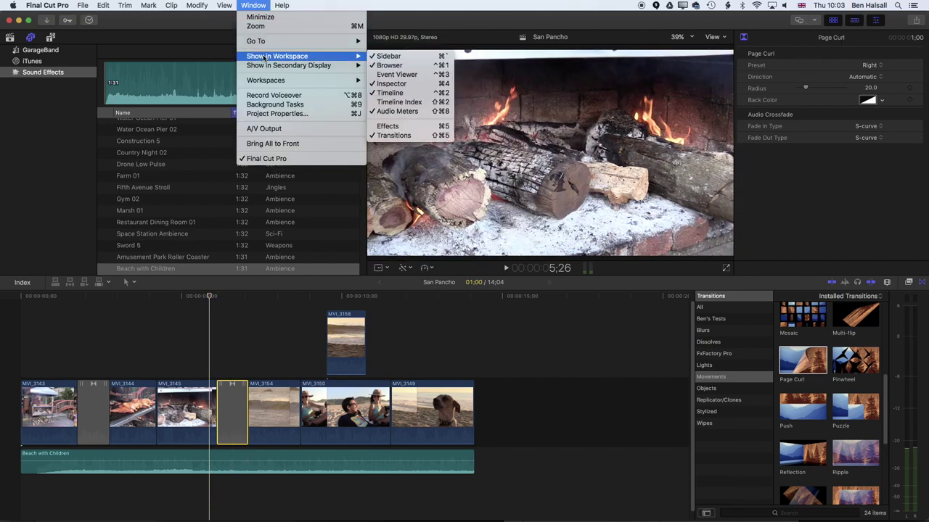
pyautogui.click(223, 297)
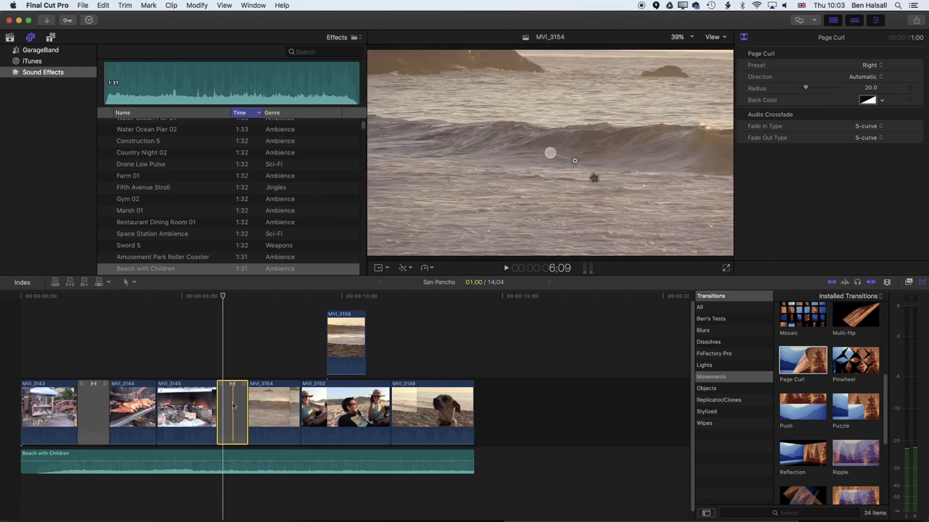
# - Set the Page Curl preset to Custom, with the playhead at 6:18 mid-transition
pyautogui.click(871, 66)
pyautogui.click(880, 74)
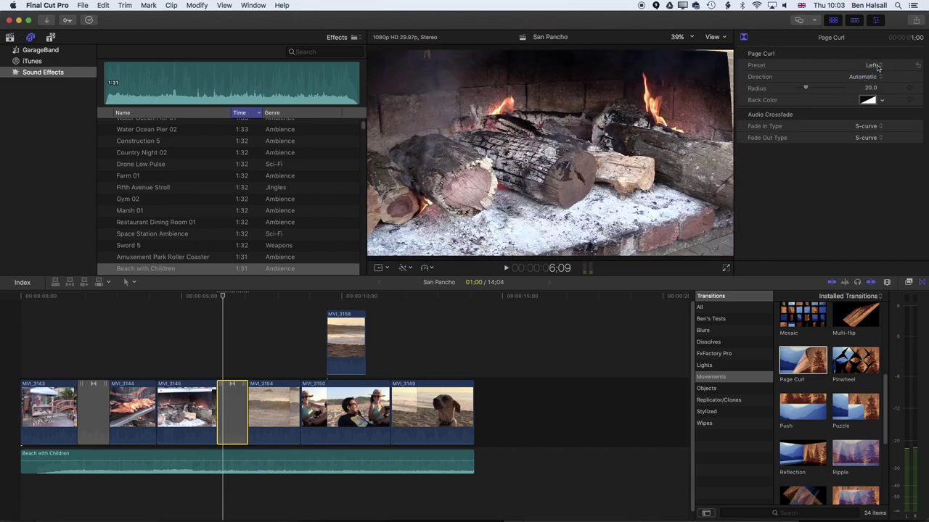
pyautogui.click(878, 67)
pyautogui.click(876, 75)
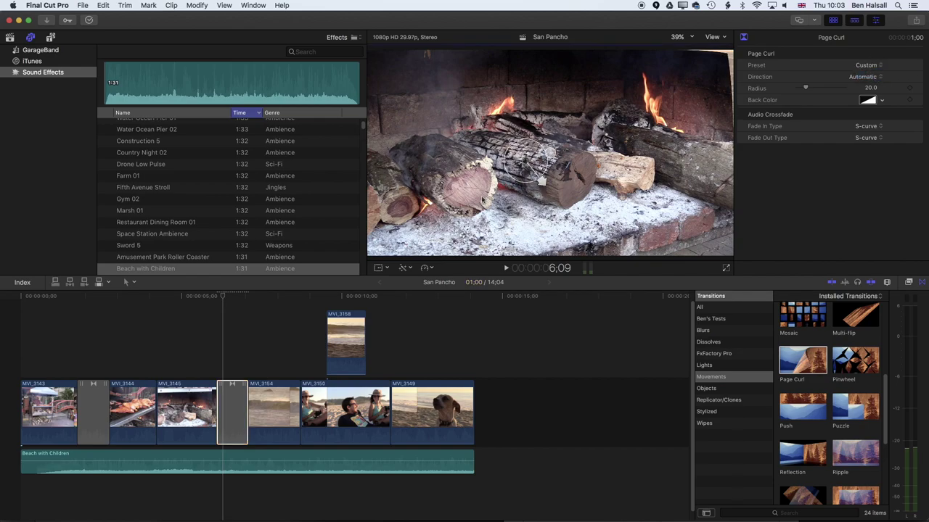
pyautogui.click(225, 298)
pyautogui.moveTo(226, 297); pyautogui.dragTo(232, 297)
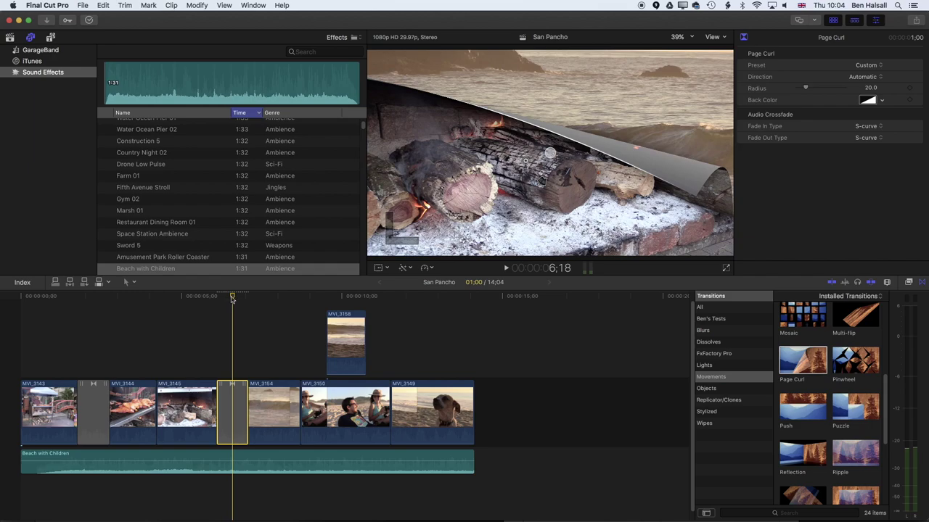
# - Angle the curl fold, set Radius to 16.0 and Back Color to green, then preview
pyautogui.moveTo(553, 188); pyautogui.dragTo(550, 151)
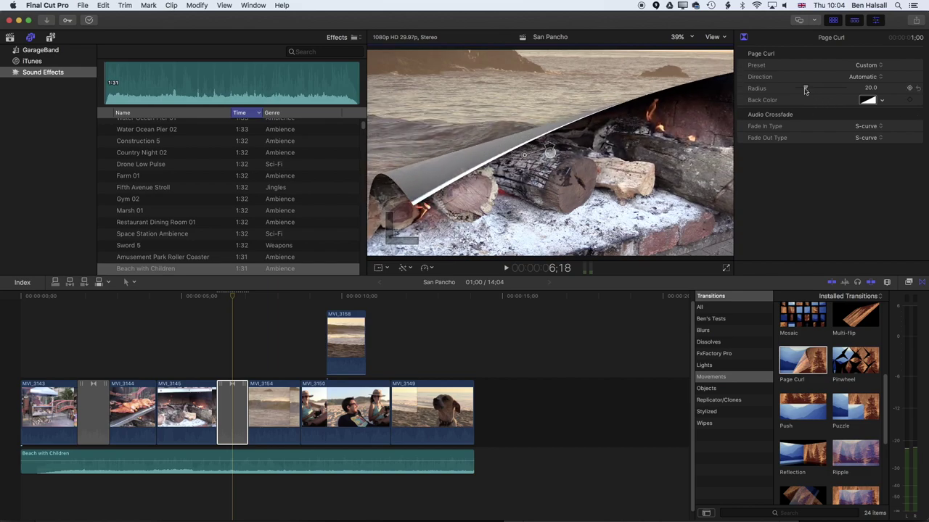
pyautogui.moveTo(805, 88)
pyautogui.mouseDown()
pyautogui.moveTo(796, 88)
pyautogui.moveTo(807, 87)
pyautogui.mouseUp()
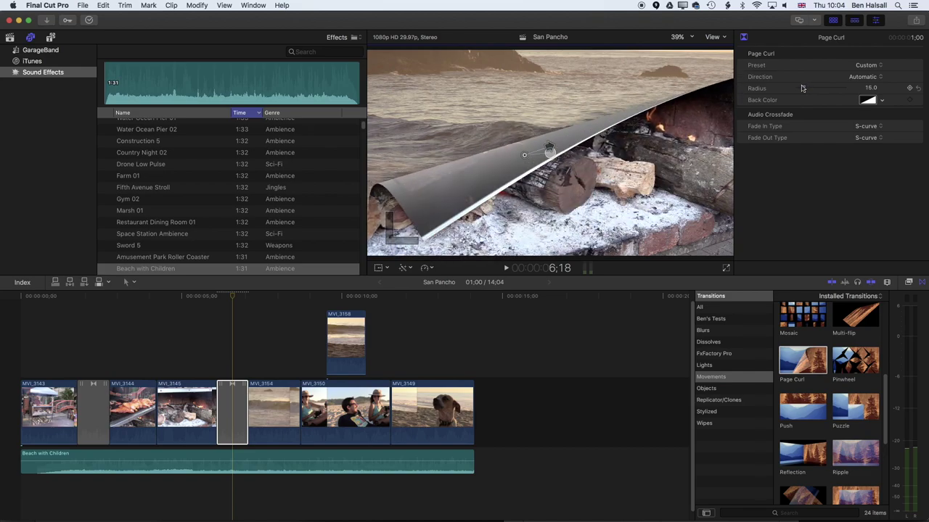
pyautogui.click(883, 103)
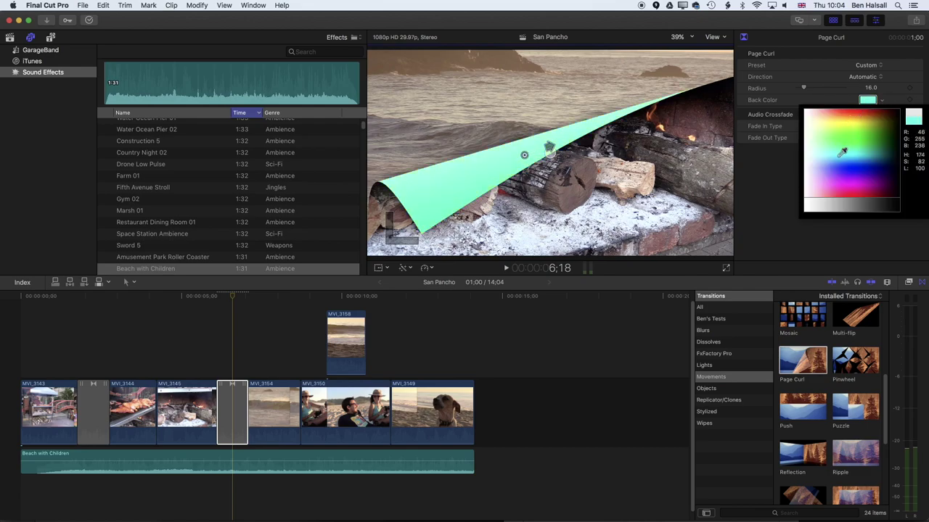
pyautogui.click(850, 138)
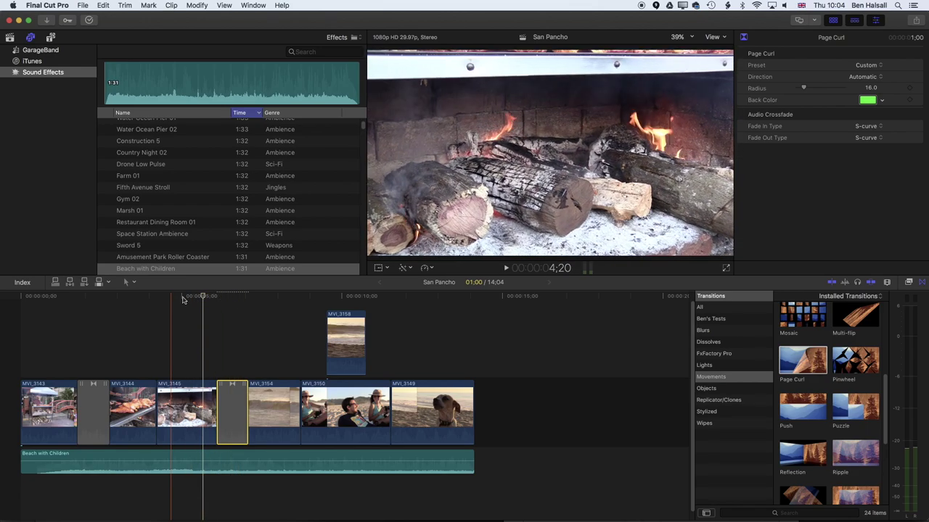
pyautogui.press('space')
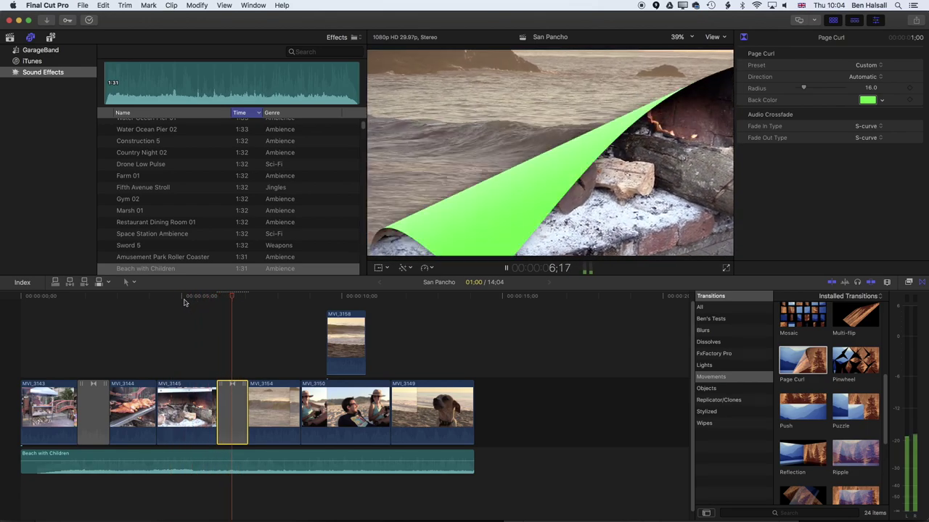
pyautogui.press('space')
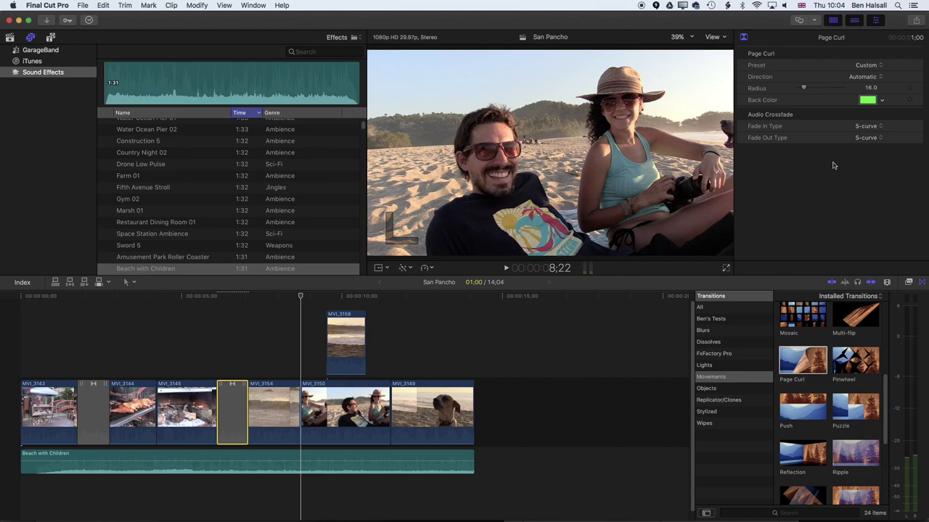
# - Inspect the video settings of the connected wave clip MVI_3158
pyautogui.click(353, 352)
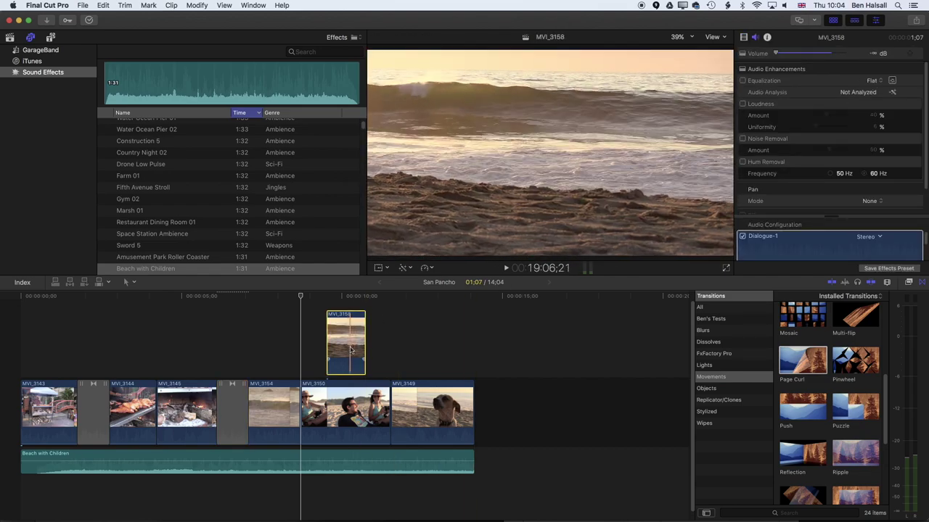
pyautogui.click(743, 37)
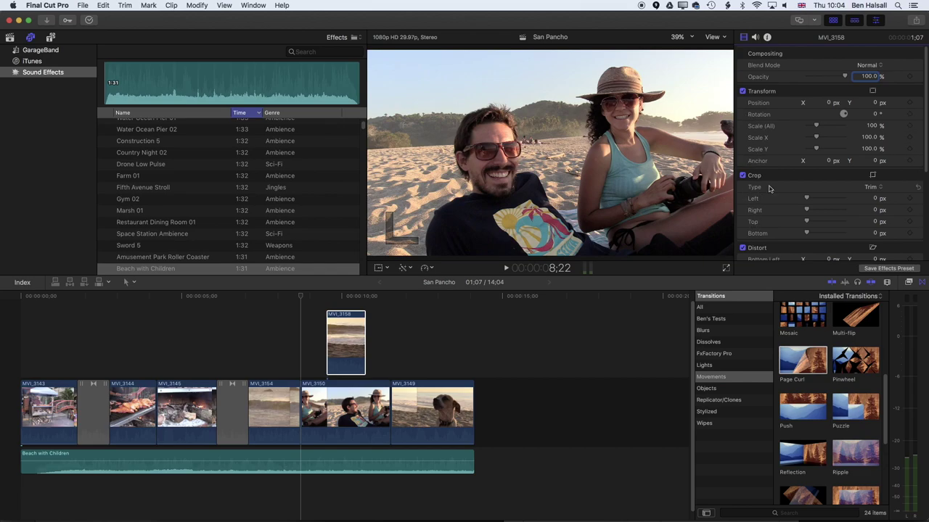
pyautogui.click(345, 341)
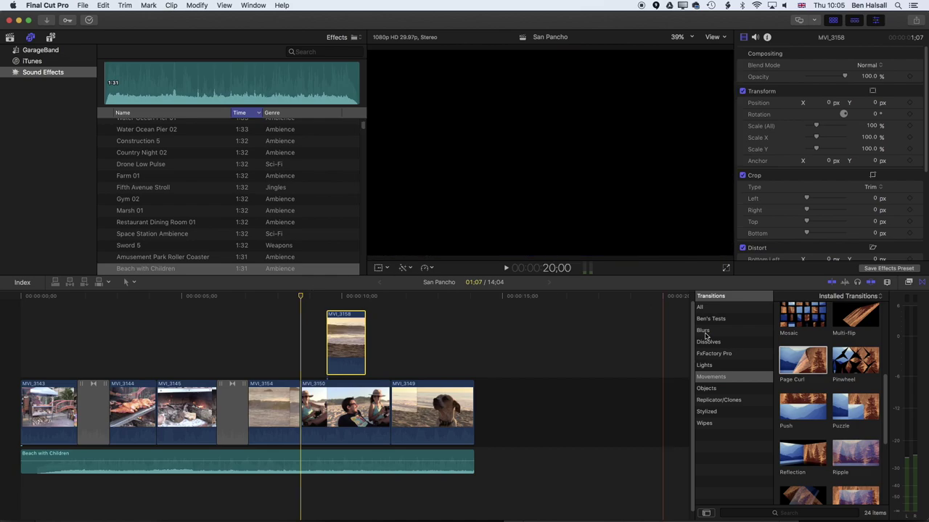
# - Add a Push transition at the cut between MVI_3150 and MVI_3149 and play it
pyautogui.moveTo(814, 365); pyautogui.dragTo(832, 397)
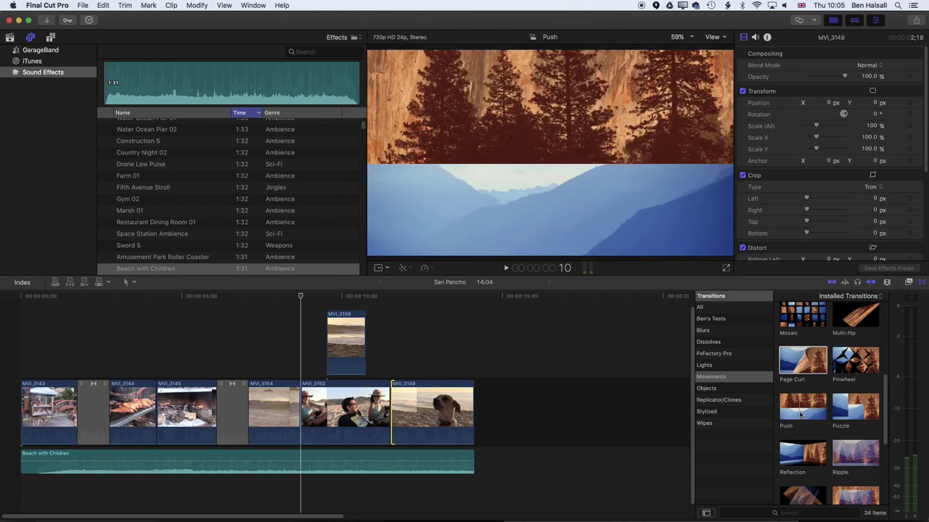
pyautogui.doubleClick(802, 419)
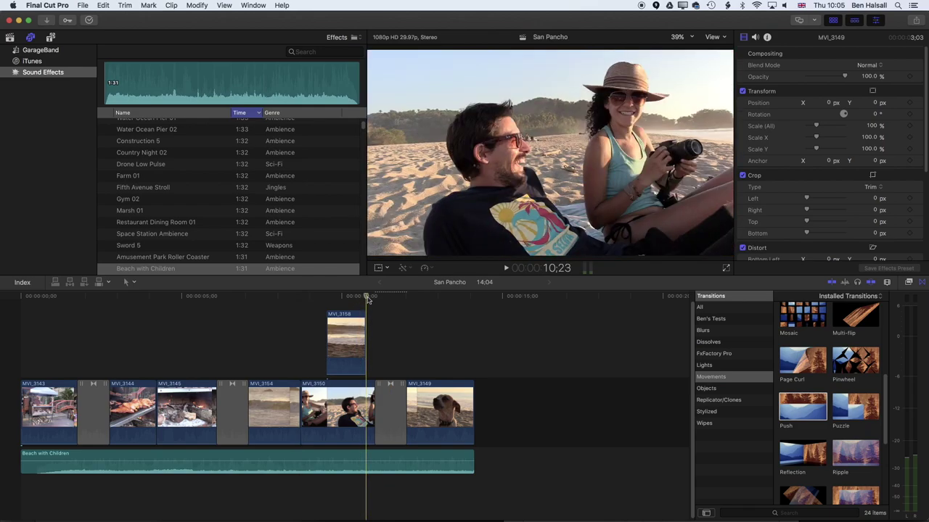
pyautogui.press('space')
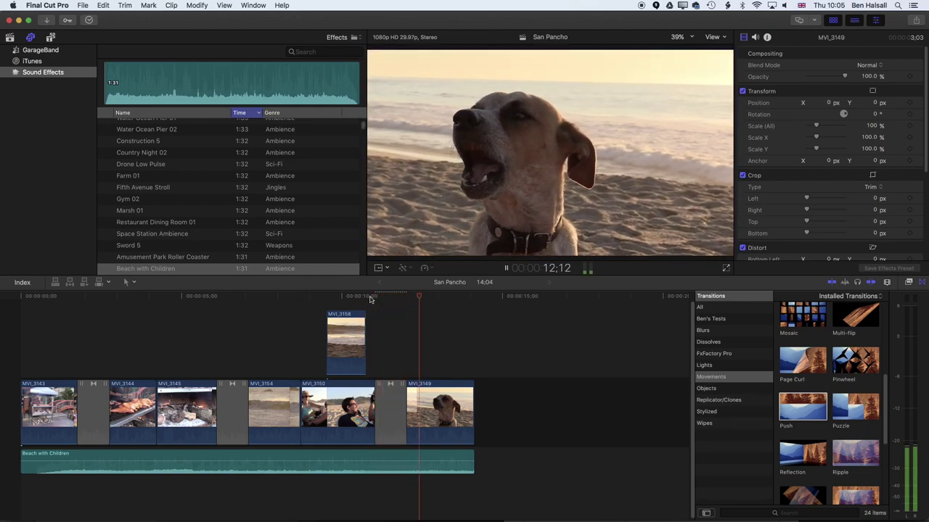
pyautogui.press('space')
# - Set the Push transition's direction to Right to Left and play it back
pyautogui.click(390, 410)
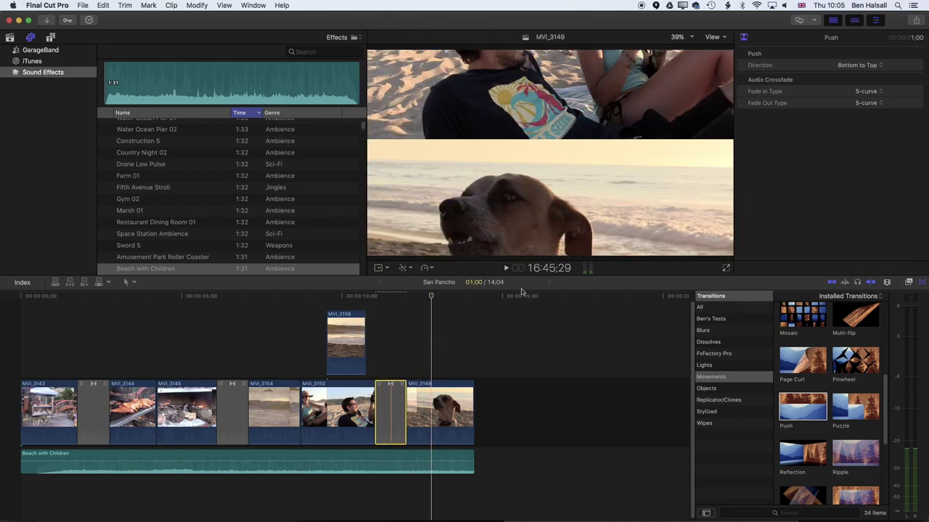
pyautogui.click(858, 64)
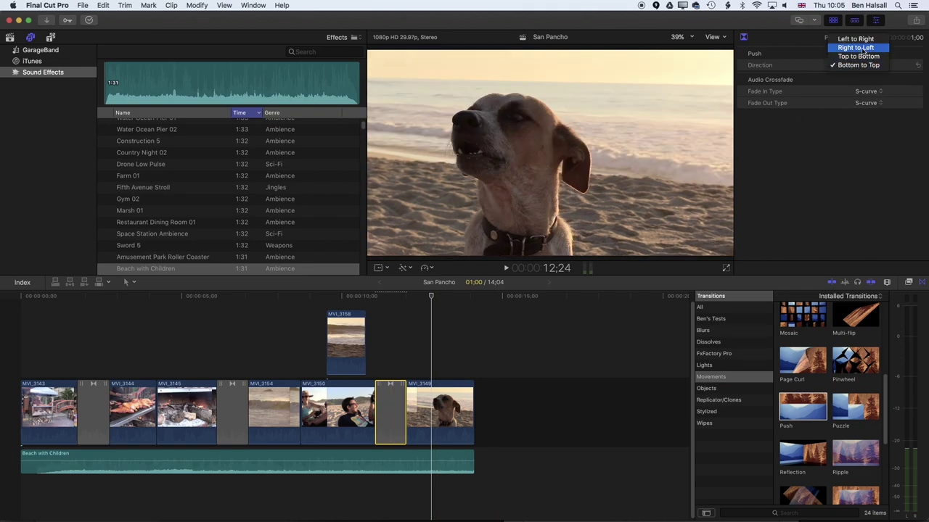
pyautogui.click(856, 48)
pyautogui.click(372, 297)
pyautogui.press('space')
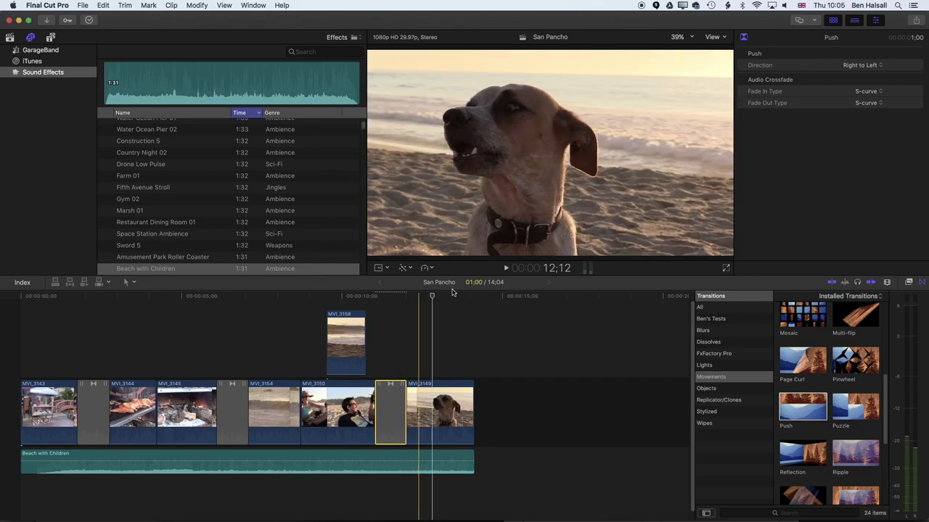
pyautogui.press('space')
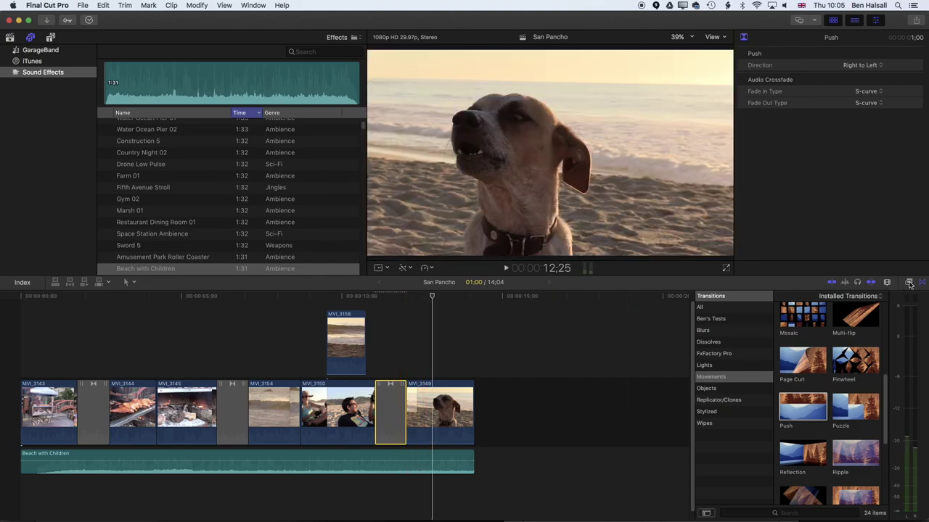
pyautogui.click(909, 282)
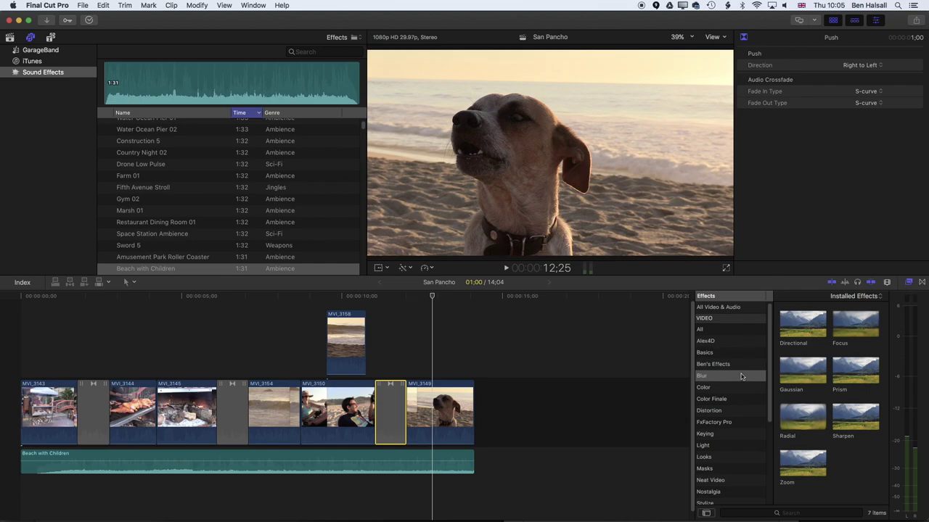
# - Apply the Colorize effect from the Color effects to wave clip MVI_3154
pyautogui.click(703, 388)
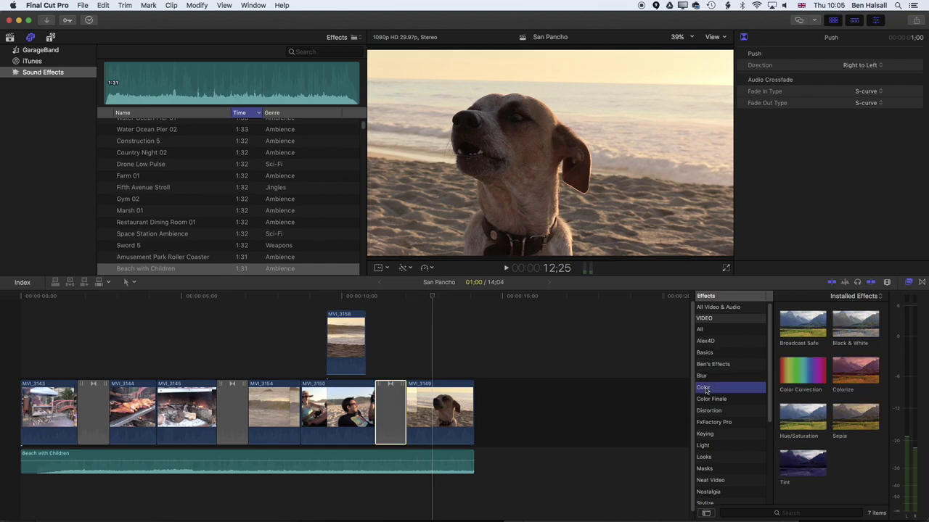
pyautogui.click(853, 372)
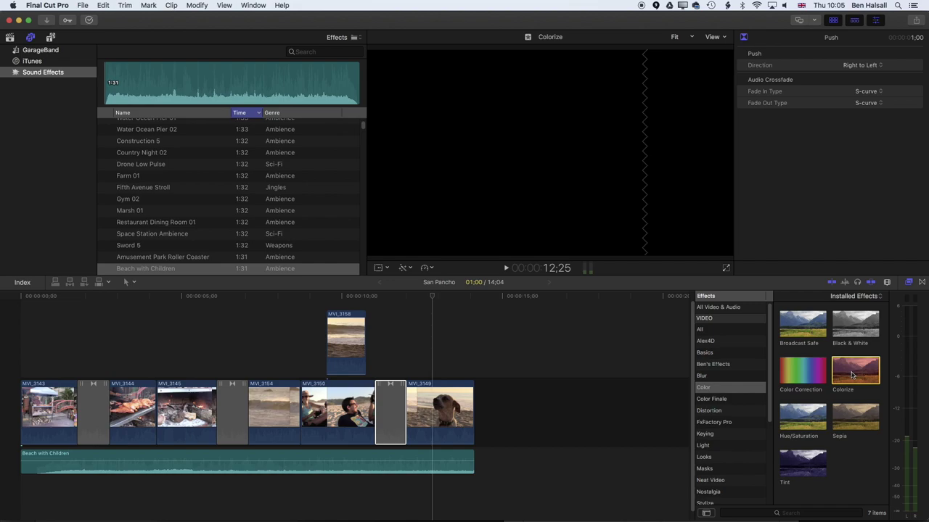
pyautogui.moveTo(849, 375); pyautogui.dragTo(277, 406)
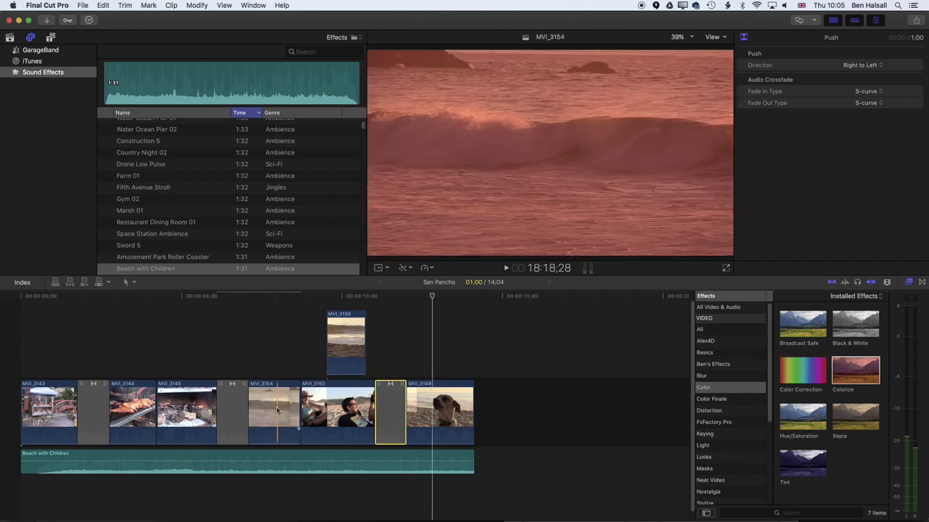
pyautogui.click(274, 298)
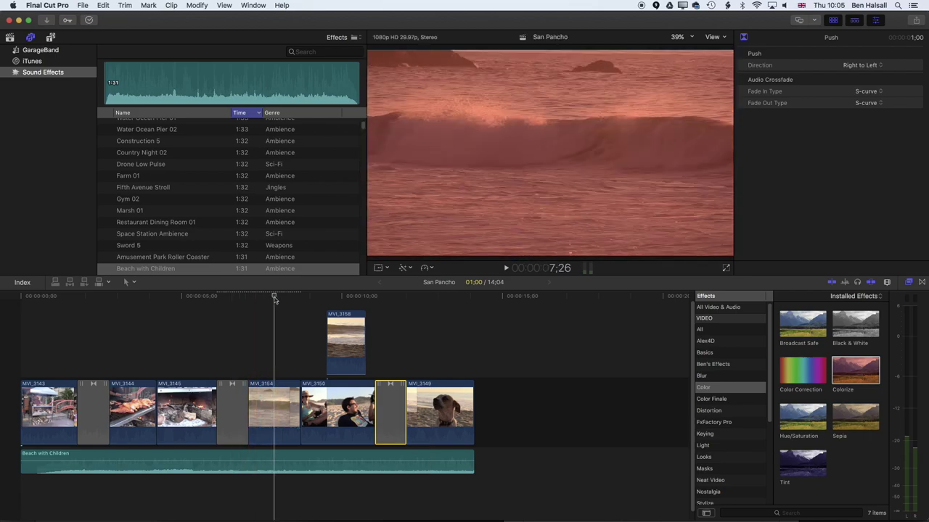
pyautogui.click(263, 412)
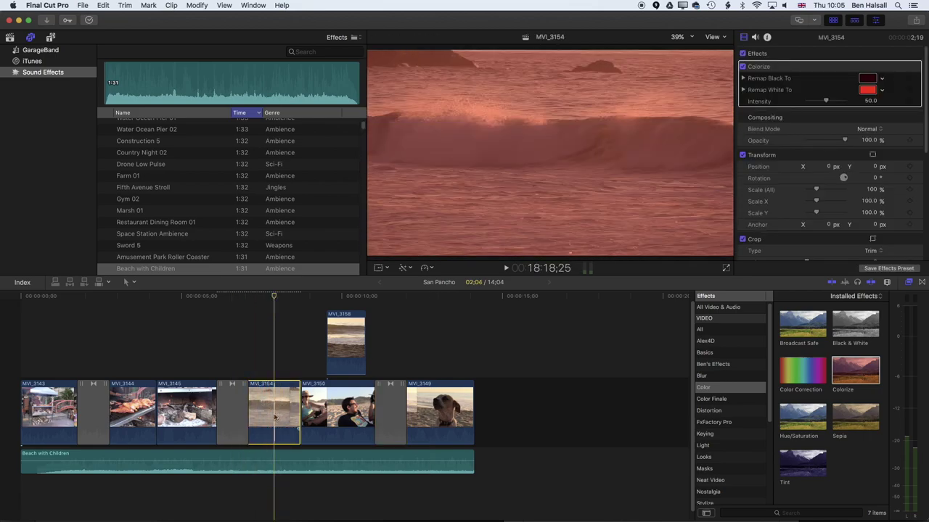
# - Set Colorize's Remap Black To colour to green (hex 2DD0A4)
pyautogui.click(868, 78)
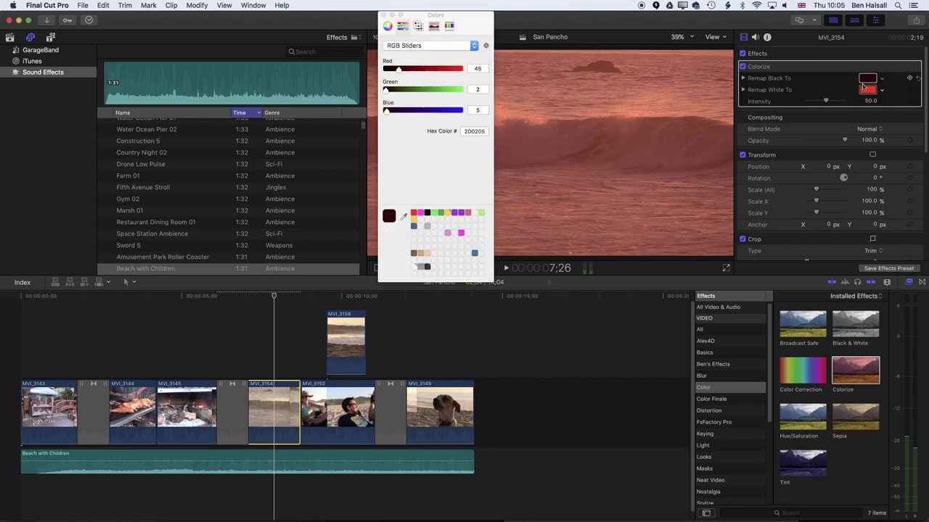
pyautogui.moveTo(414, 115); pyautogui.dragTo(428, 114)
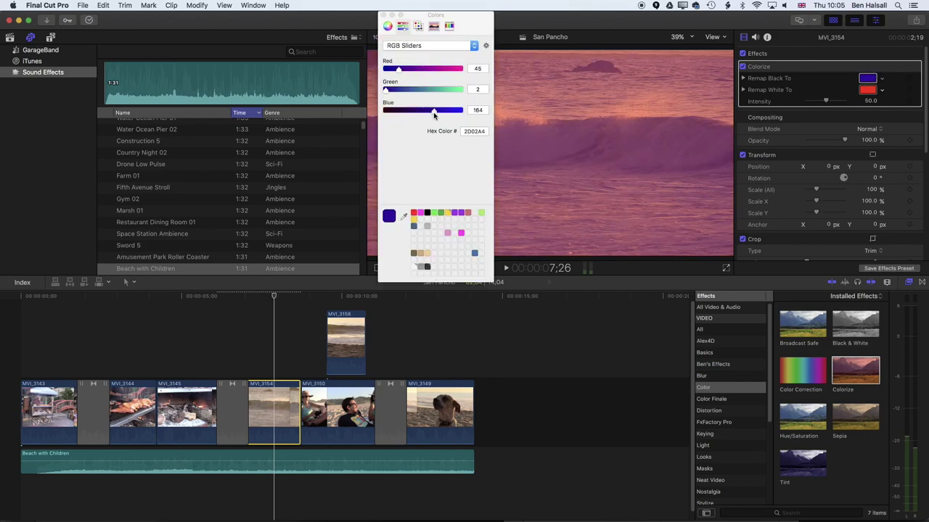
pyautogui.moveTo(435, 14); pyautogui.dragTo(267, 29)
pyautogui.click(863, 81)
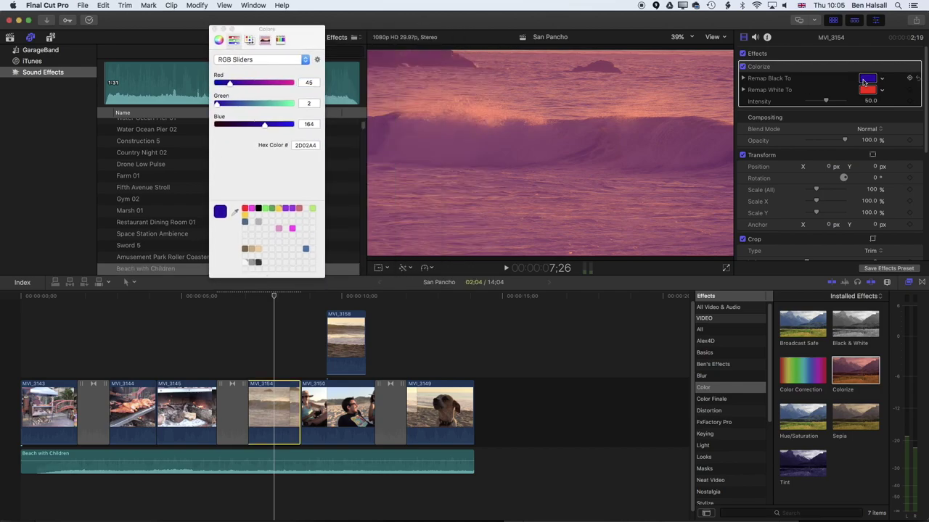
pyautogui.moveTo(274, 105); pyautogui.dragTo(277, 106)
pyautogui.moveTo(279, 298); pyautogui.dragTo(221, 305)
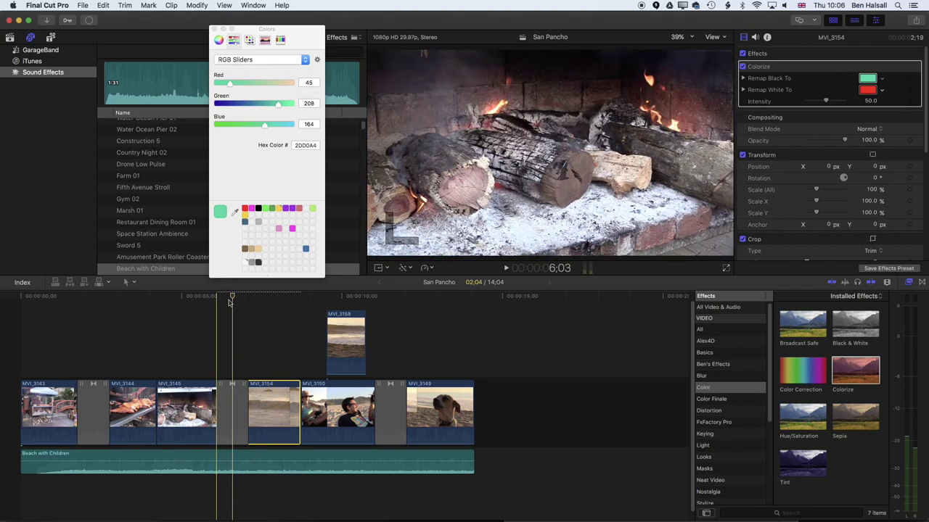
# - Preview the tint and raise the Colorize Intensity to 70.25
pyautogui.press('space')
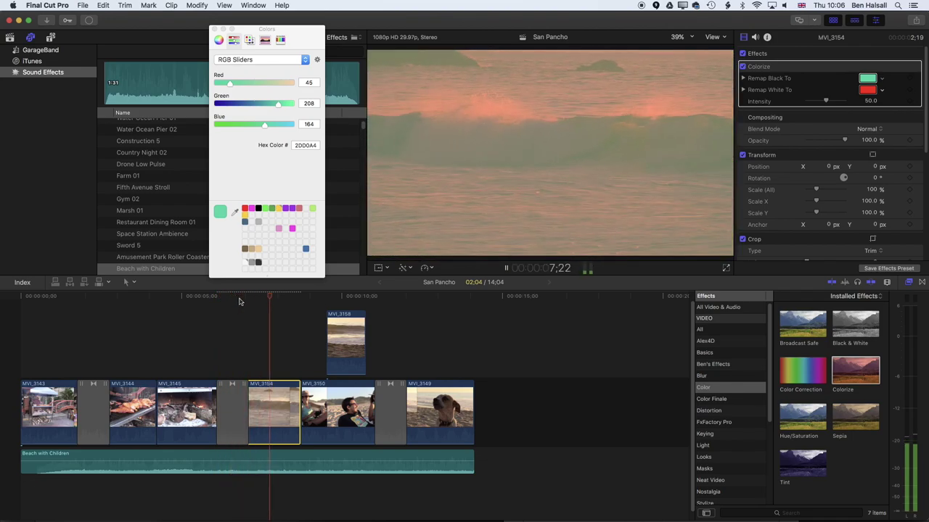
pyautogui.press('space')
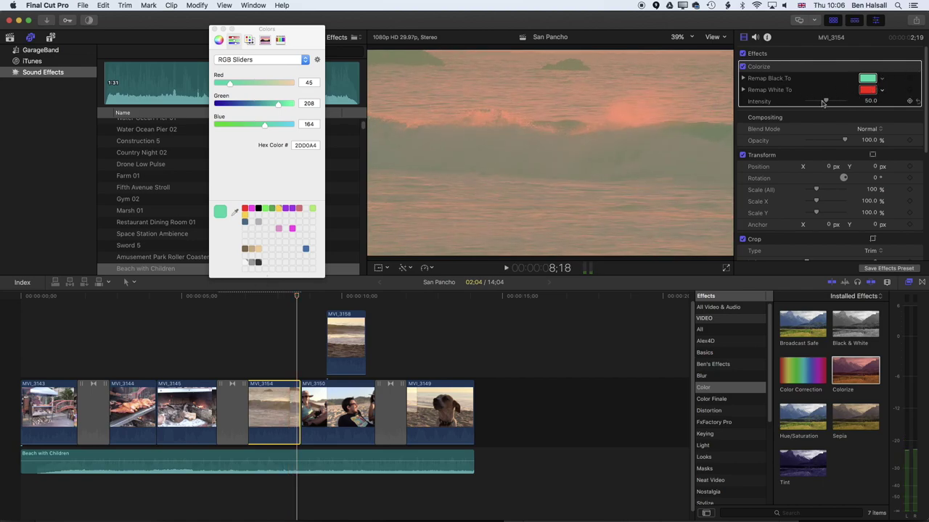
pyautogui.moveTo(832, 102)
pyautogui.mouseDown()
pyautogui.moveTo(849, 102)
pyautogui.moveTo(833, 102)
pyautogui.mouseUp()
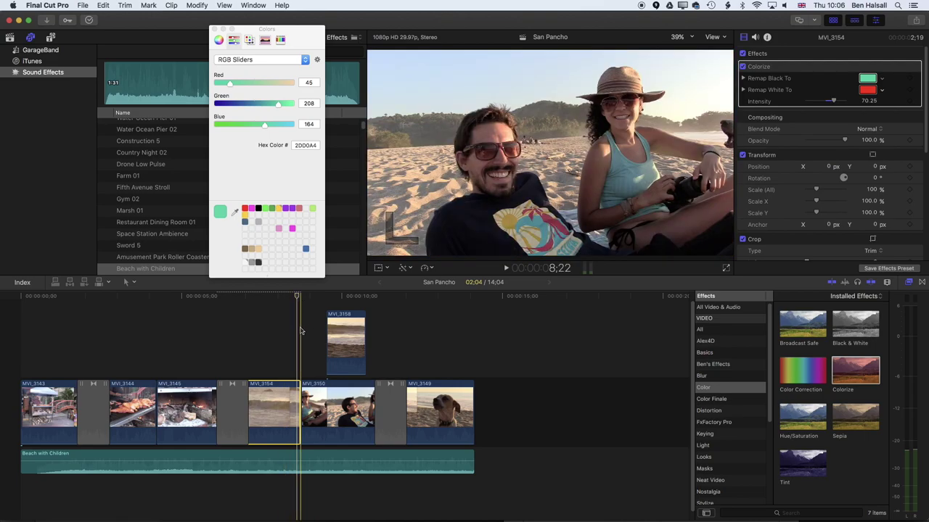
pyautogui.click(730, 377)
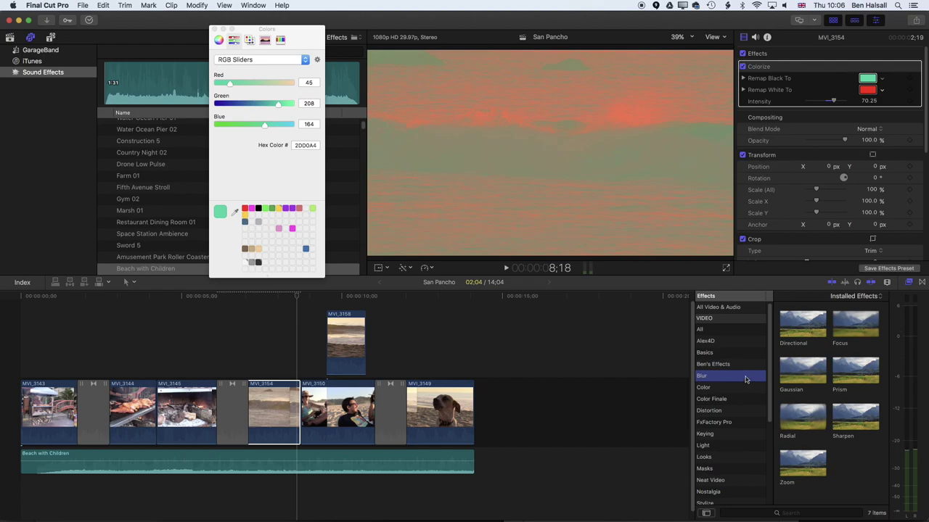
# - Apply the Gaussian blur effect to the opening clip MVI_3143 and preview it
pyautogui.moveTo(806, 368); pyautogui.dragTo(30, 414)
pyautogui.click(15, 296)
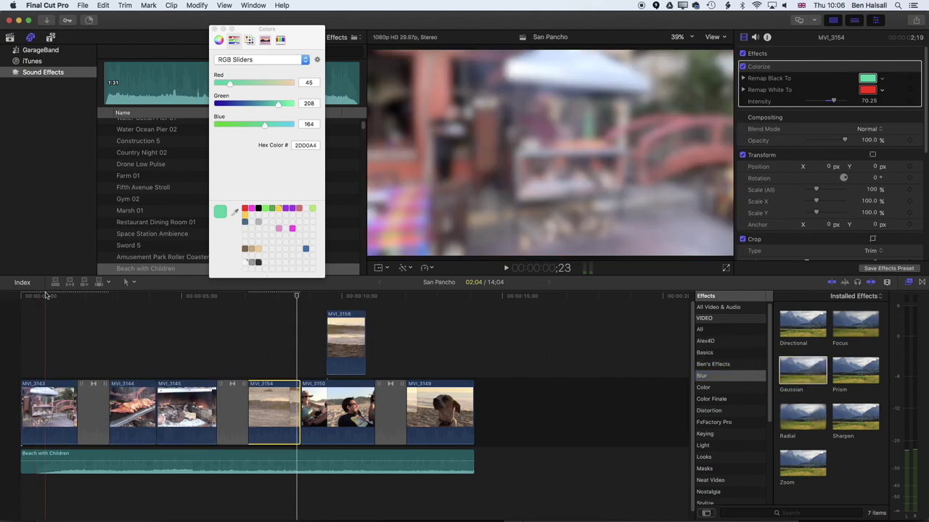
pyautogui.moveTo(12, 299); pyautogui.dragTo(38, 299)
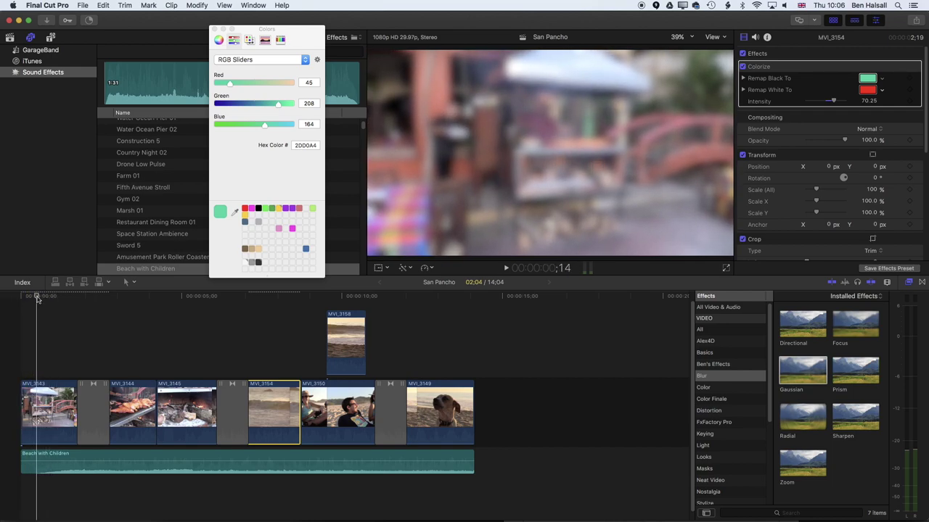
# - Add a Gaussian Amount keyframe of 50 at the start of MVI_3143
pyautogui.click(52, 406)
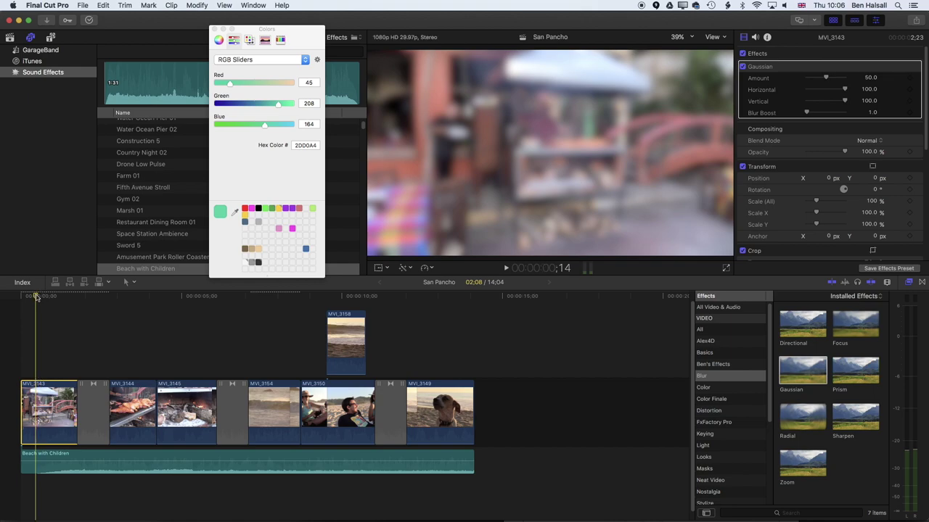
pyautogui.moveTo(36, 298)
pyautogui.mouseDown()
pyautogui.moveTo(21, 297)
pyautogui.moveTo(45, 296)
pyautogui.mouseUp()
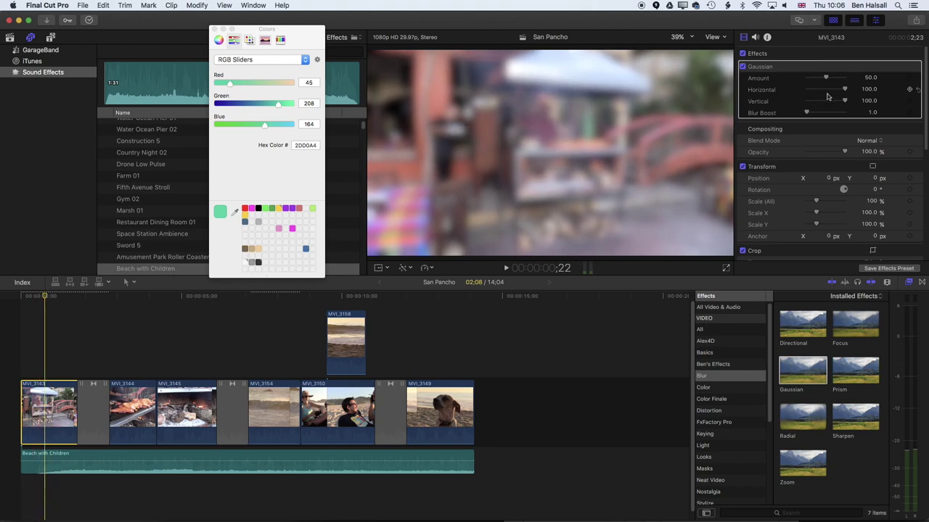
pyautogui.click(778, 93)
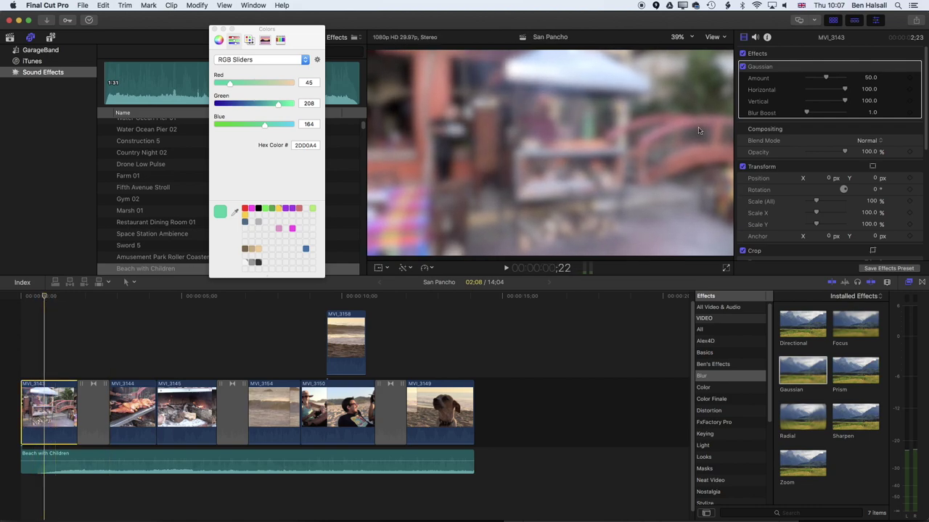
pyautogui.click(910, 81)
pyautogui.click(18, 298)
# - Keyframe the blur Amount to 0 at ;22 and play it back from the start
pyautogui.click(902, 79)
pyautogui.moveTo(825, 78); pyautogui.dragTo(797, 82)
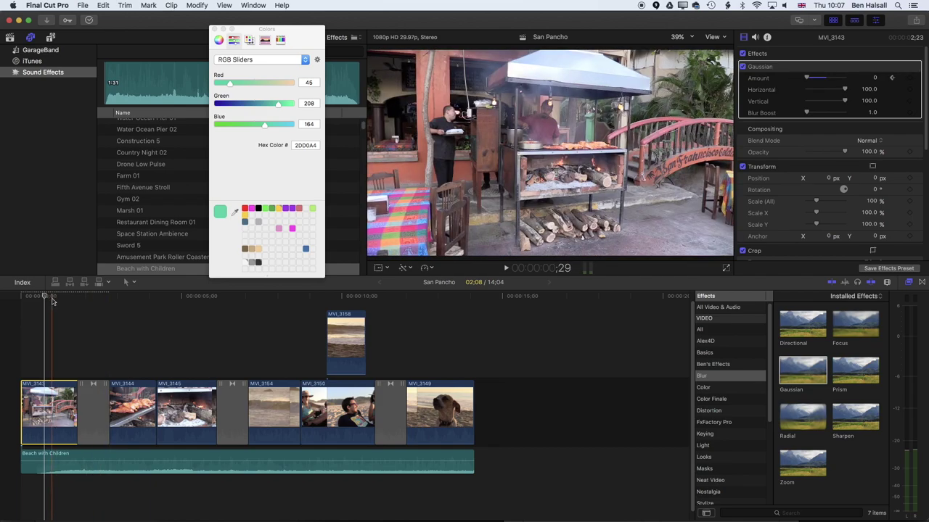
pyautogui.click(20, 297)
pyautogui.press('space')
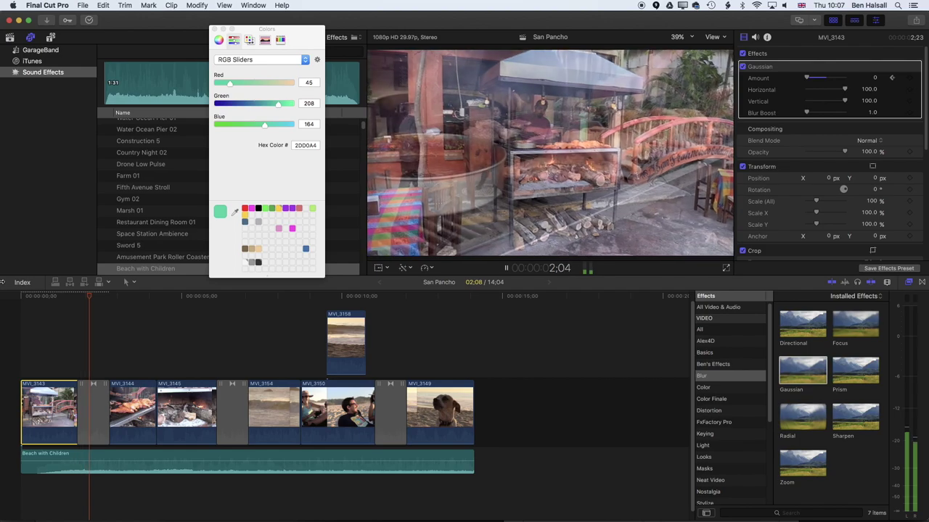
pyautogui.press('space')
pyautogui.press('space')
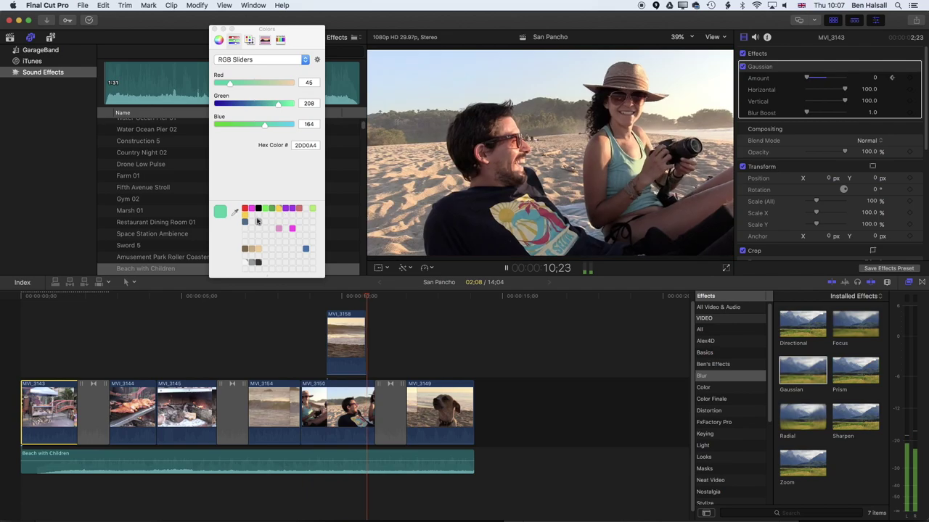
# - Stop playback, close the Colors window and return to the colorized beach clip
pyautogui.press('space')
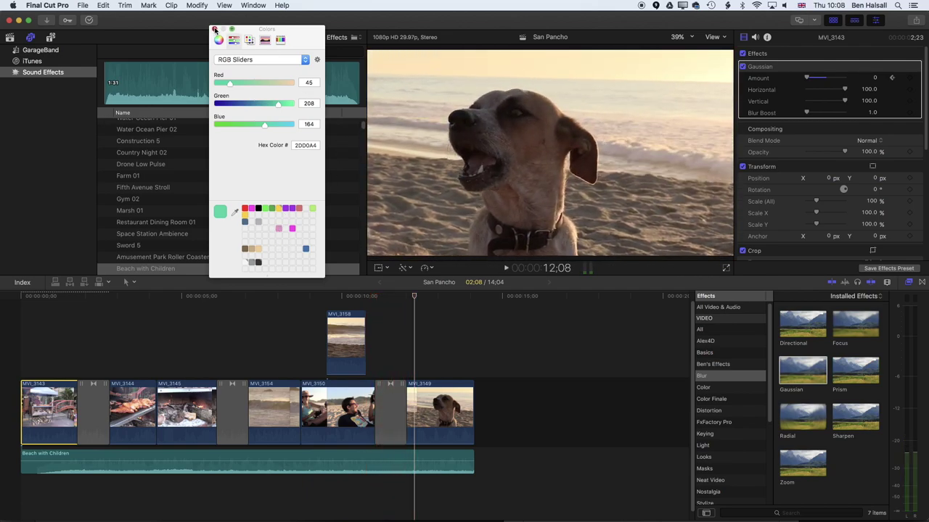
pyautogui.click(212, 29)
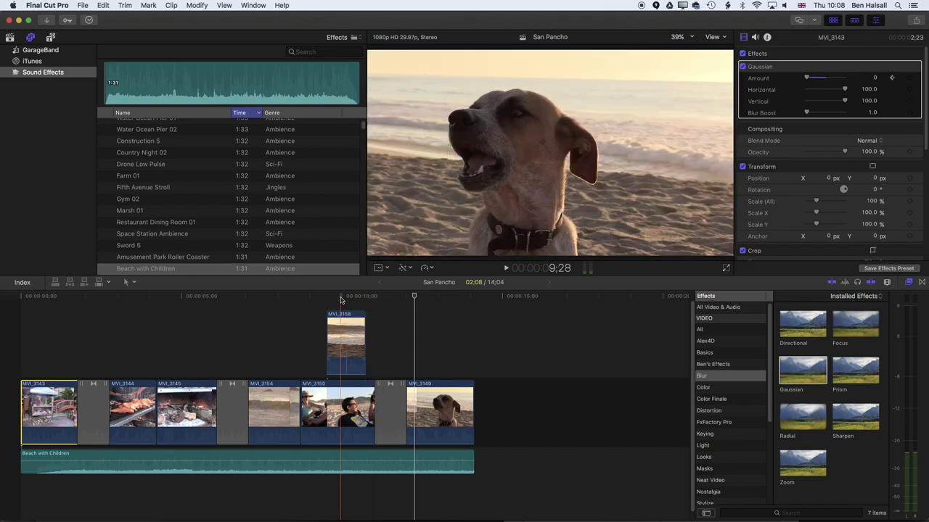
pyautogui.moveTo(283, 297); pyautogui.dragTo(268, 299)
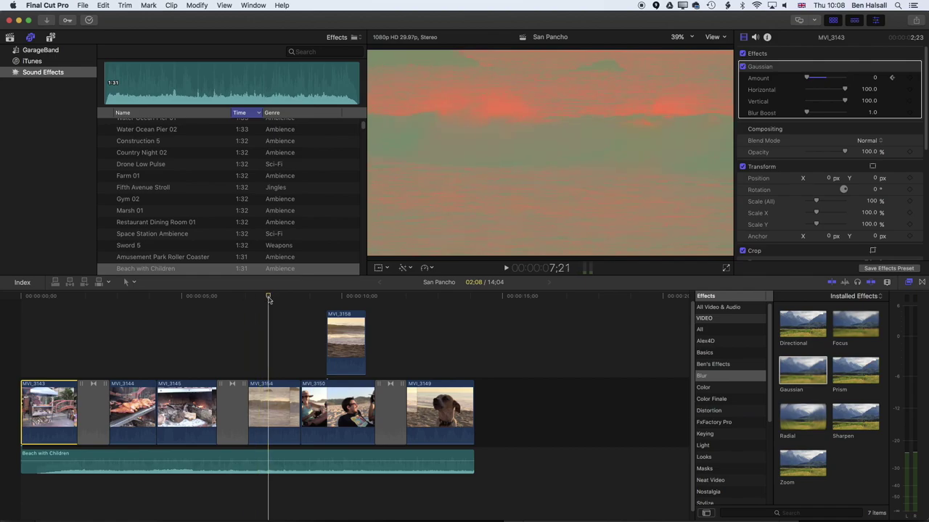
# - Switch the browser to Libraries and select the San Pancho project
pyautogui.click(9, 37)
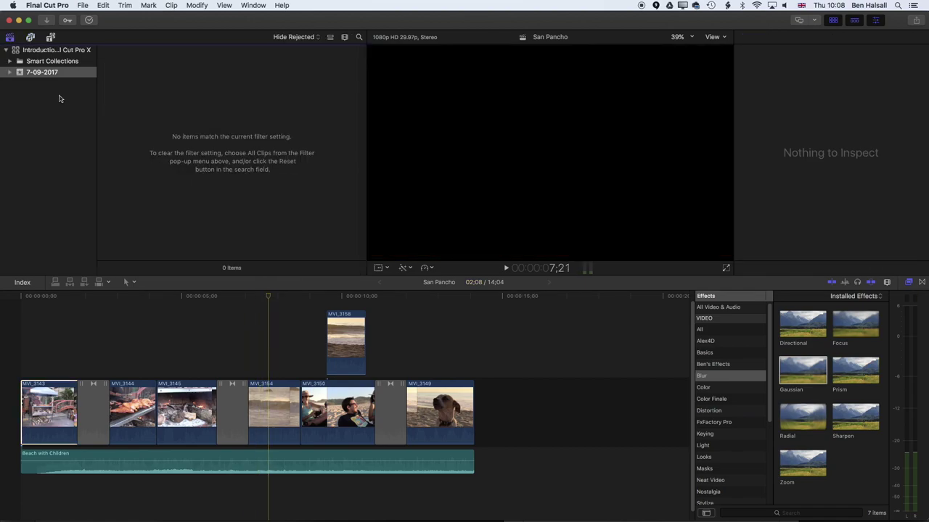
pyautogui.click(131, 88)
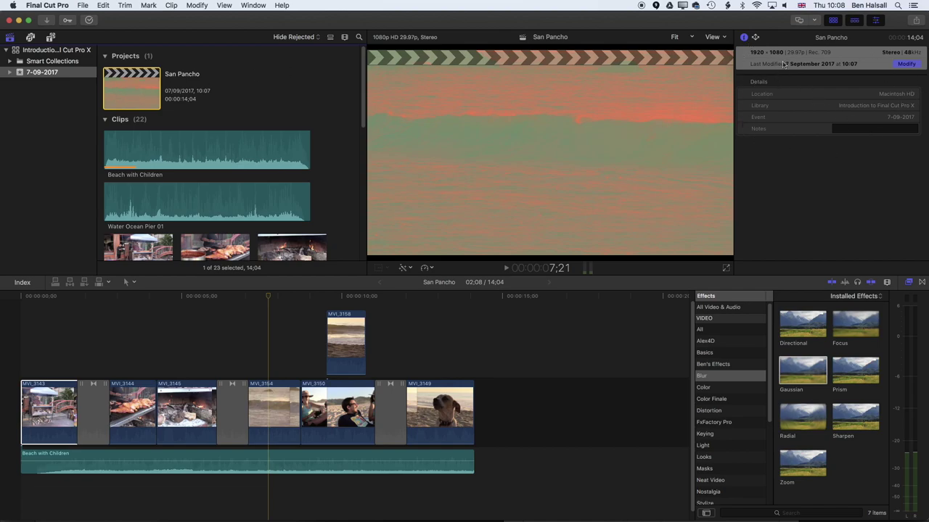
pyautogui.click(285, 299)
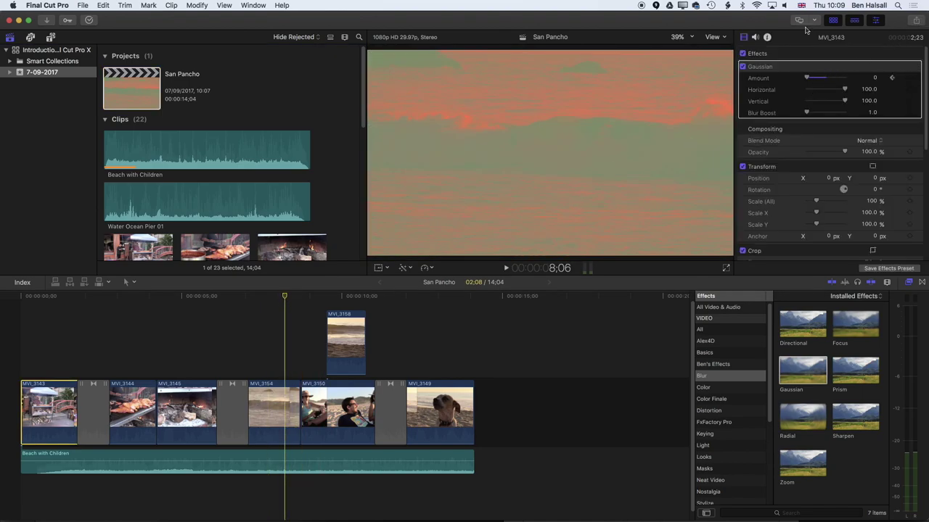
# - Show the Share destinations, including Master File, YouTube, Vimeo and Apple Devices
pyautogui.click(83, 4)
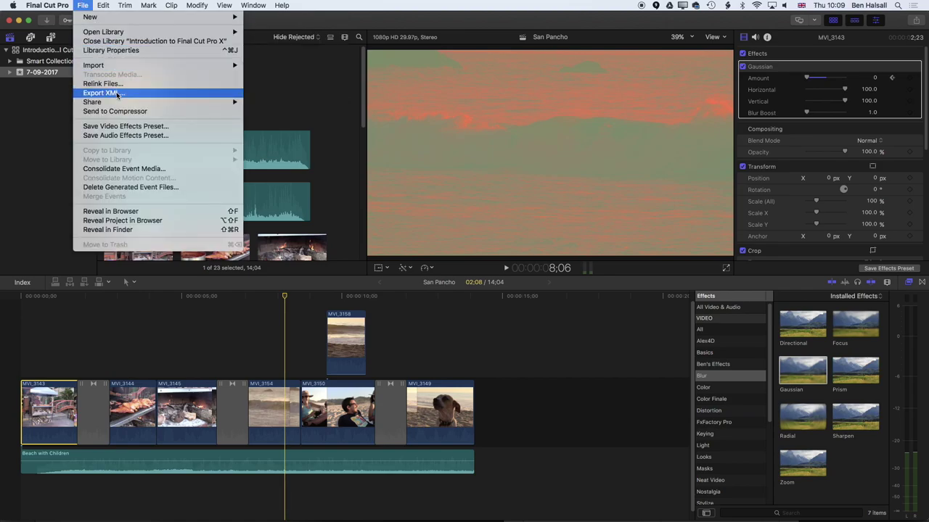
pyautogui.moveTo(246, 104)
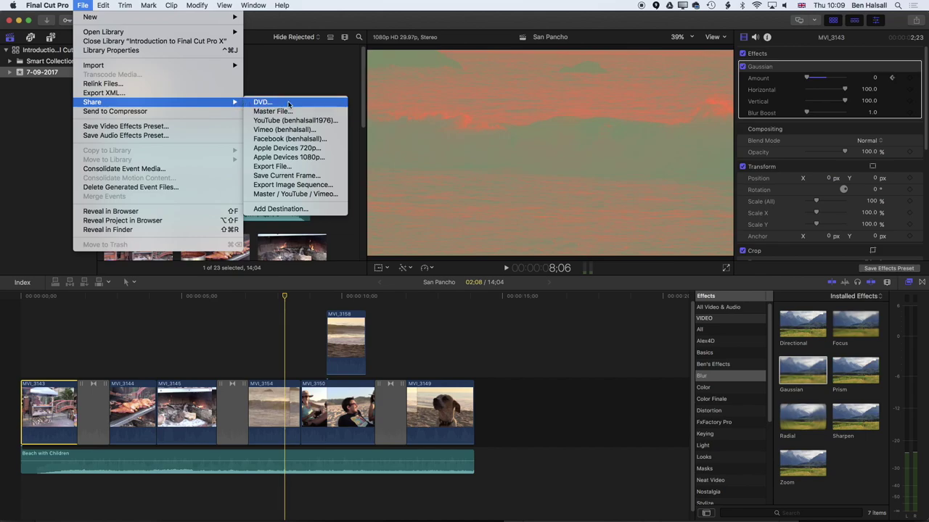
pyautogui.click(916, 24)
pyautogui.click(916, 23)
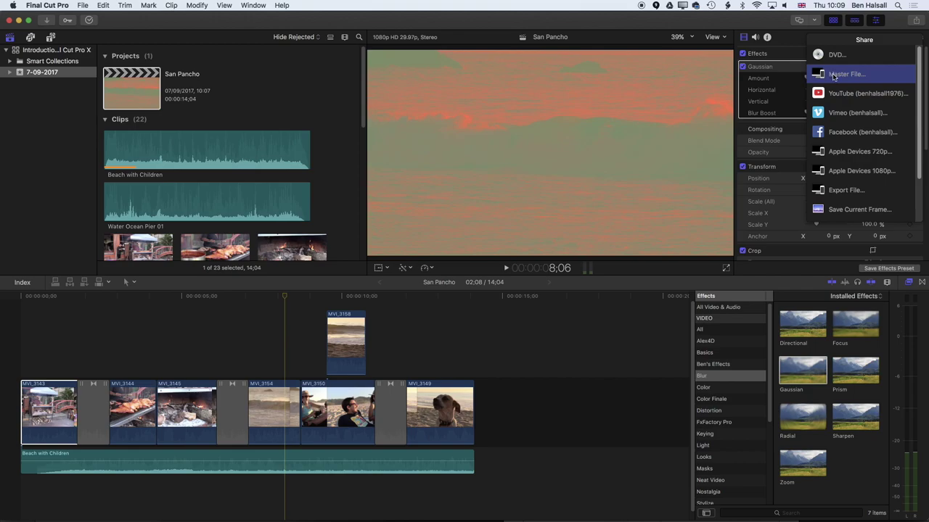
# - Review the Master File export's format and codec settings, then cancel without exporting
pyautogui.click(835, 84)
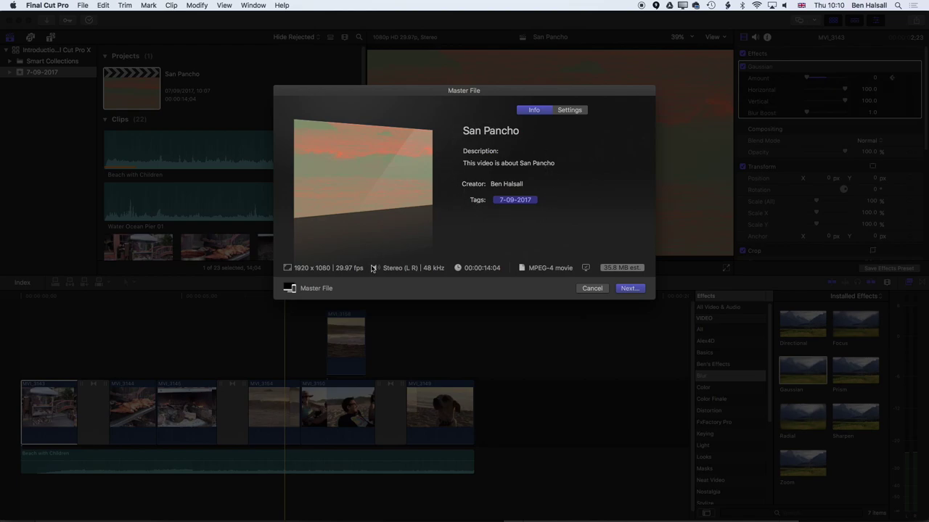
pyautogui.moveTo(535, 94); pyautogui.dragTo(505, 48)
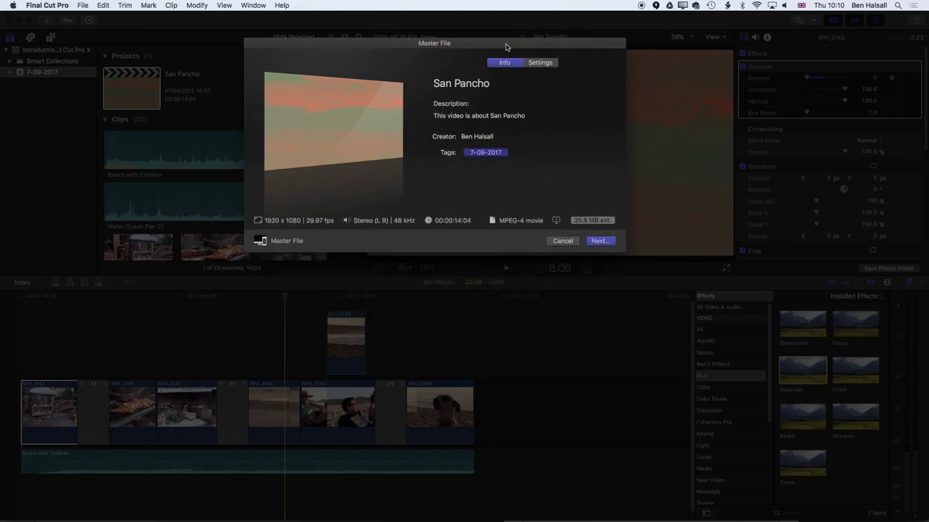
pyautogui.click(538, 63)
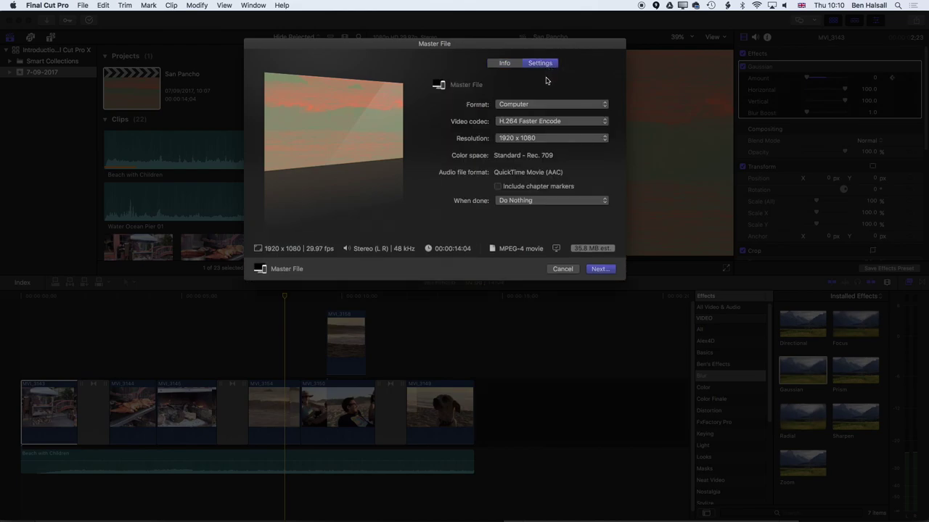
pyautogui.moveTo(538, 47)
pyautogui.mouseDown()
pyautogui.moveTo(516, 46)
pyautogui.moveTo(543, 44)
pyautogui.mouseUp()
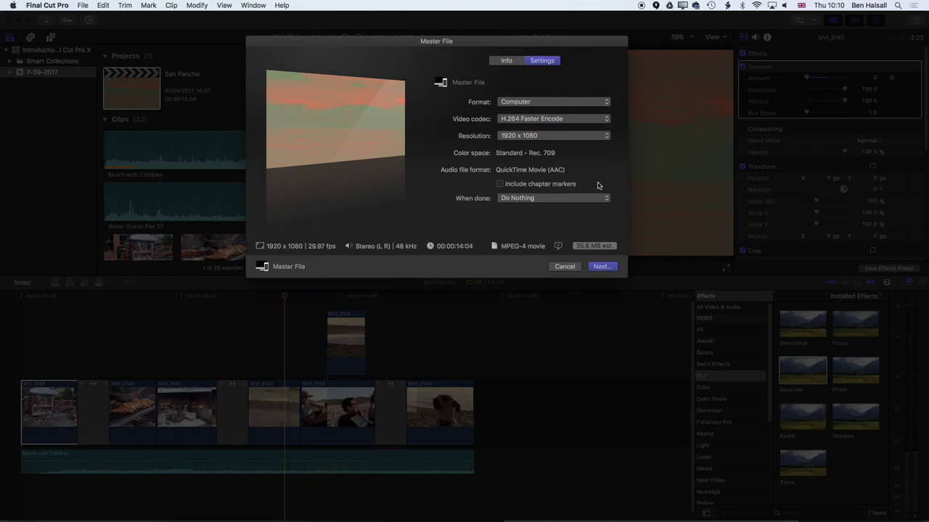
pyautogui.click(566, 267)
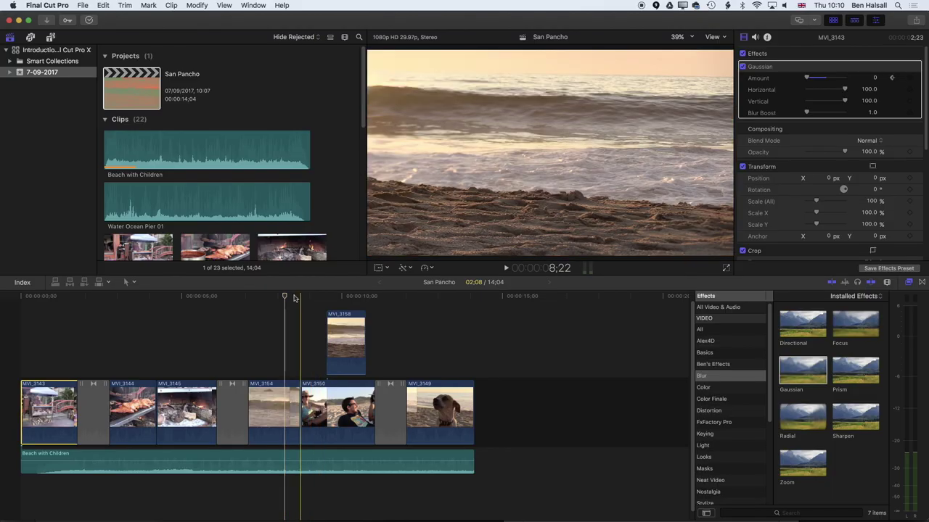
pyautogui.moveTo(284, 298); pyautogui.dragTo(276, 299)
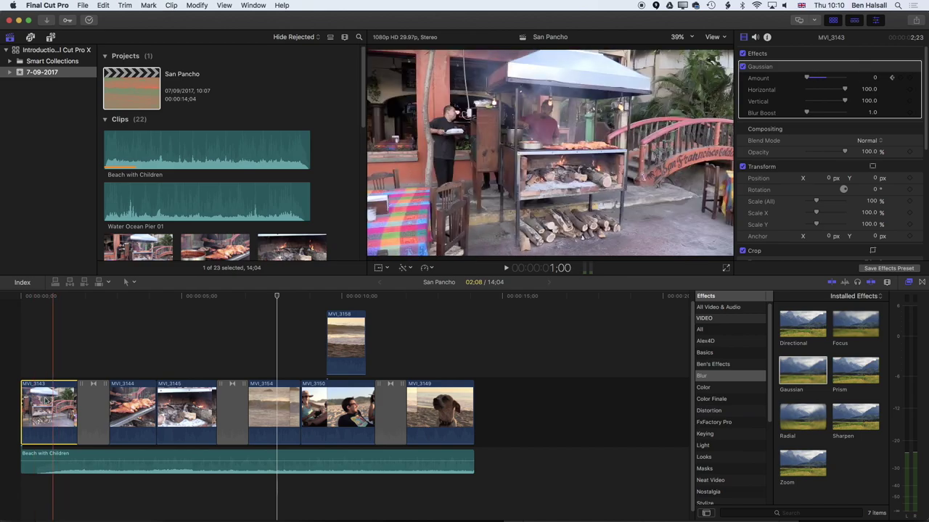
pyautogui.click(133, 408)
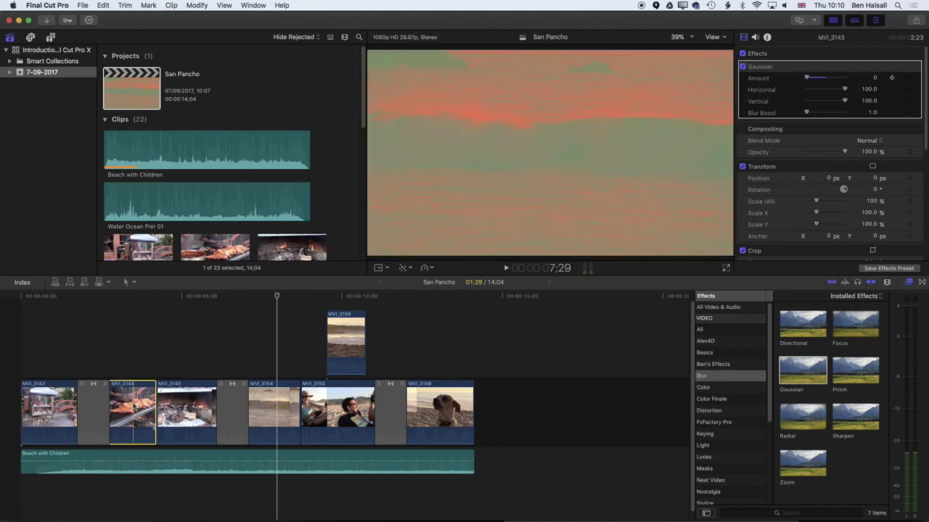
pyautogui.click(212, 415)
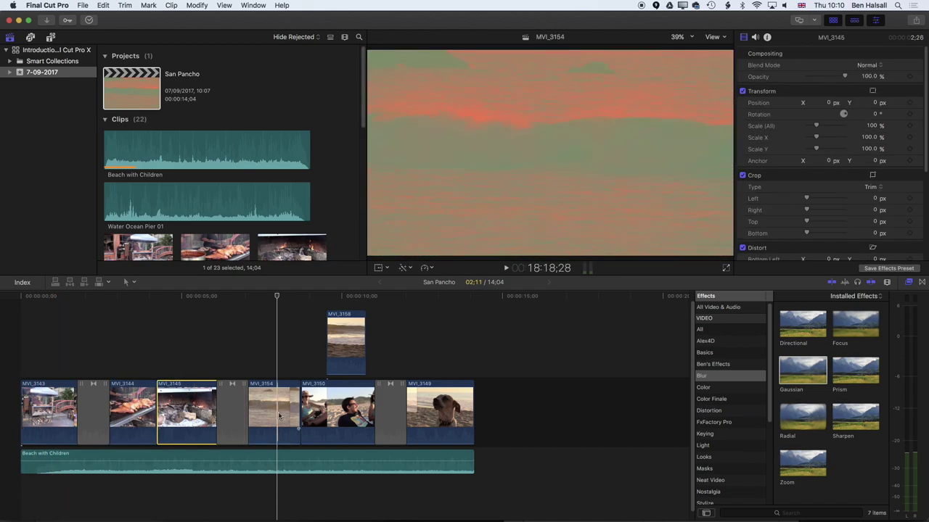
pyautogui.click(278, 415)
pyautogui.click(340, 413)
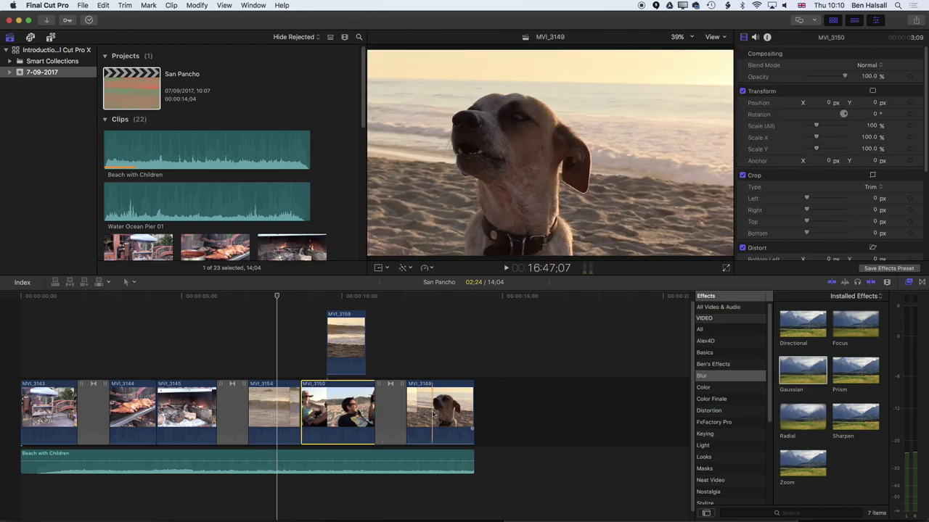
pyautogui.click(433, 414)
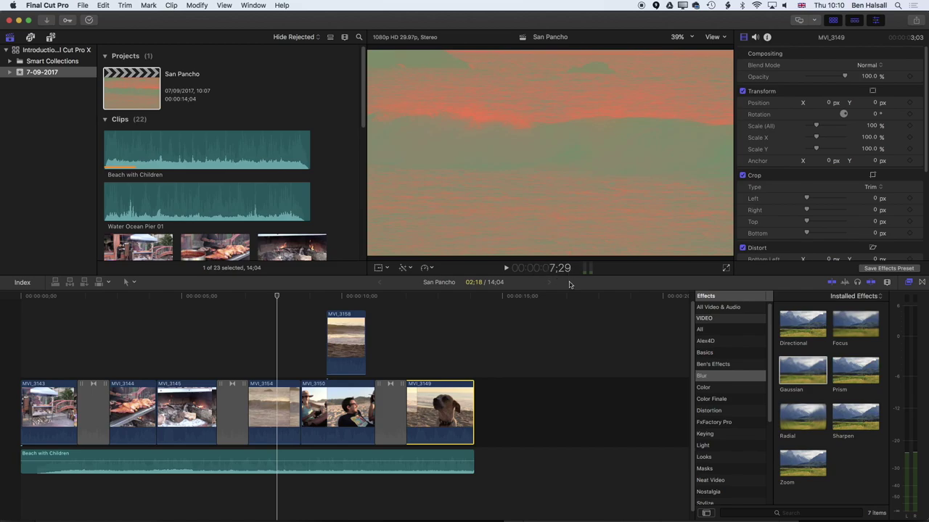
# - Start a Master File export of San Pancho and show its Settings
pyautogui.click(916, 26)
pyautogui.click(857, 77)
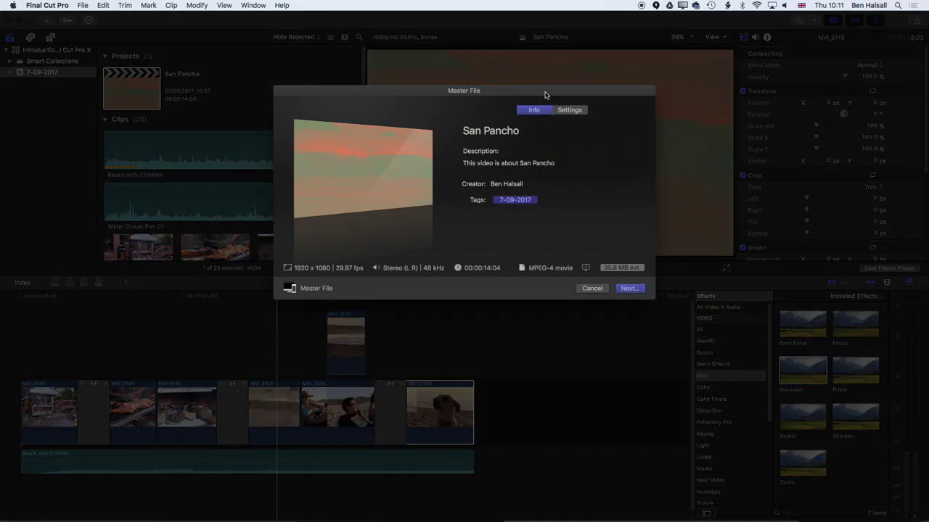
pyautogui.moveTo(545, 92); pyautogui.dragTo(511, 93)
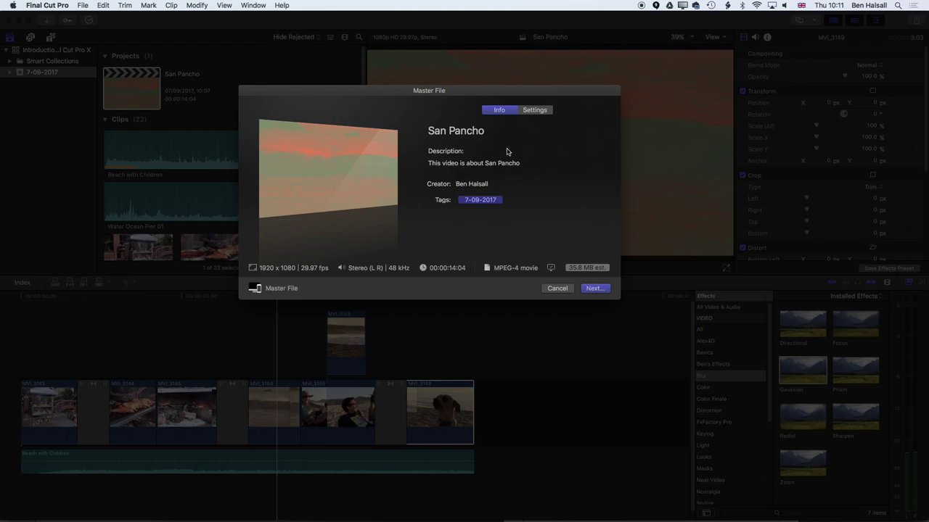
pyautogui.click(535, 111)
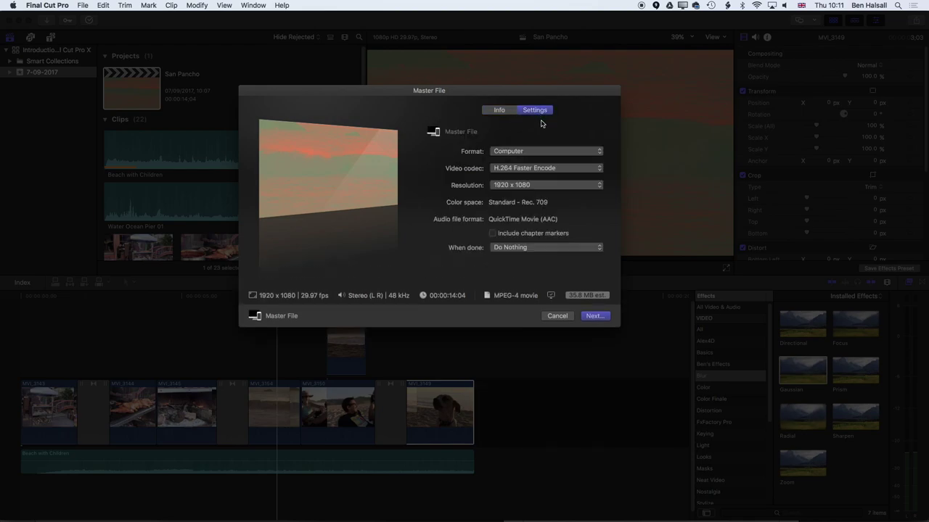
# - Set Format to Computer, codec H.264 Faster Encode and resolution 1920 x 1080
pyautogui.click(537, 151)
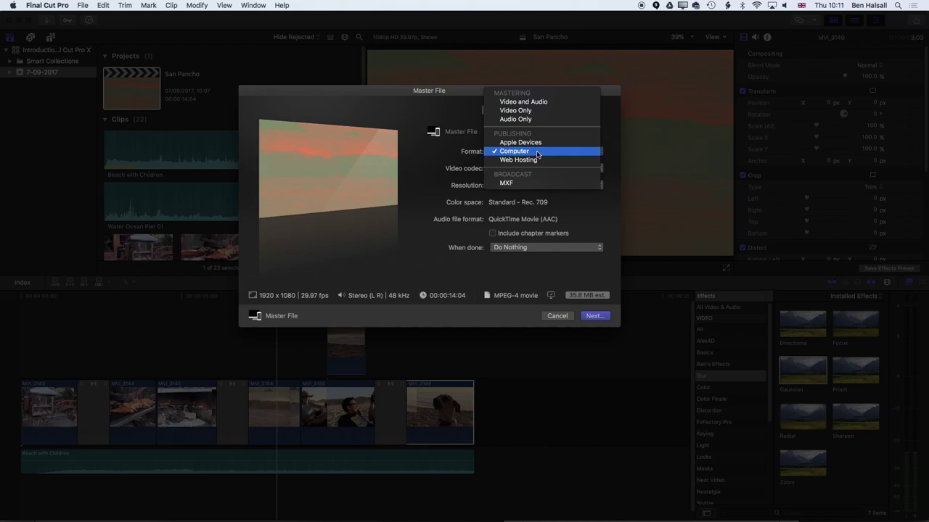
pyautogui.click(524, 103)
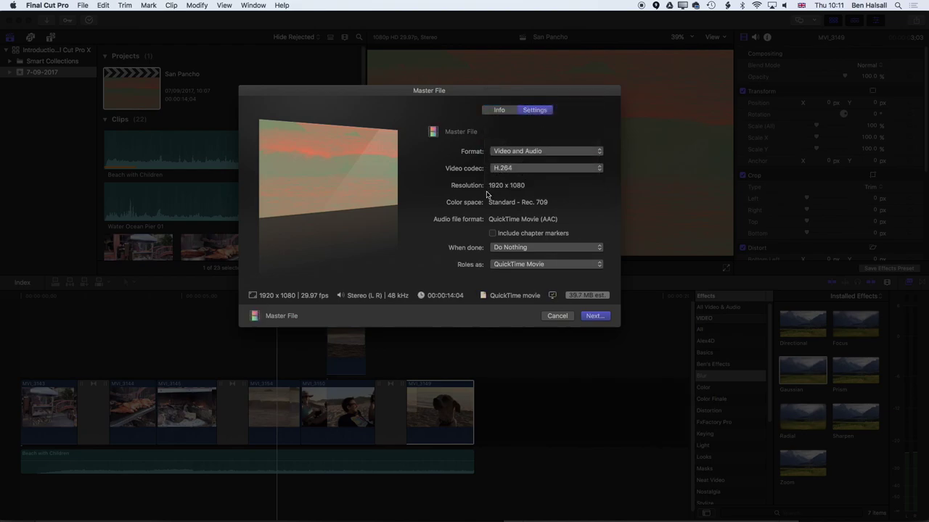
pyautogui.click(544, 169)
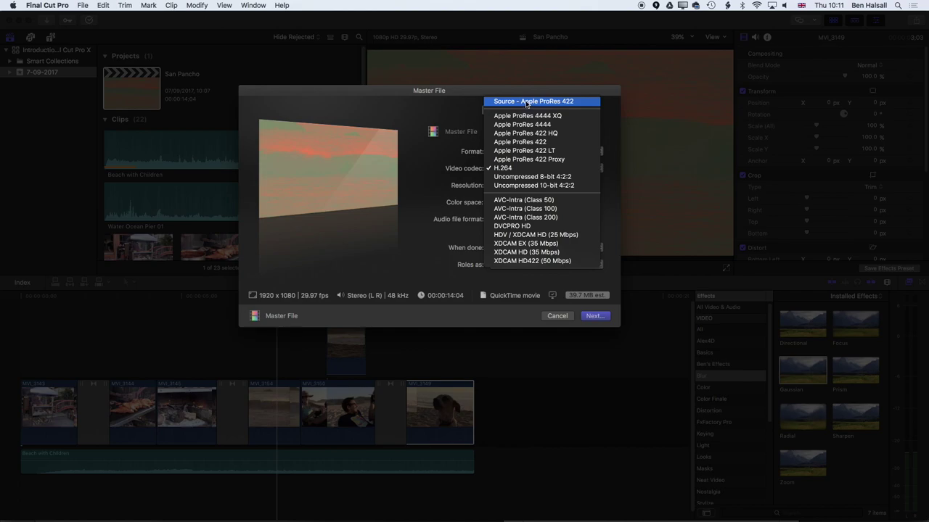
pyautogui.click(538, 168)
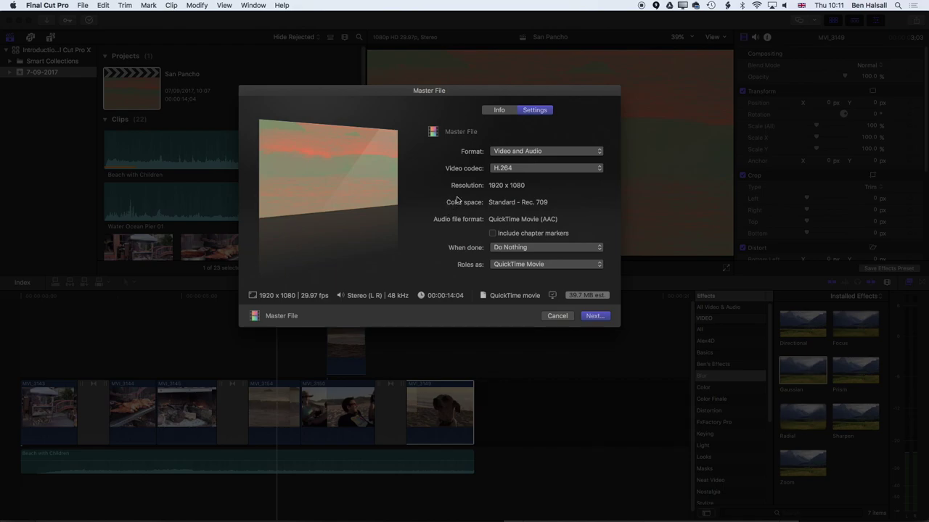
pyautogui.click(514, 153)
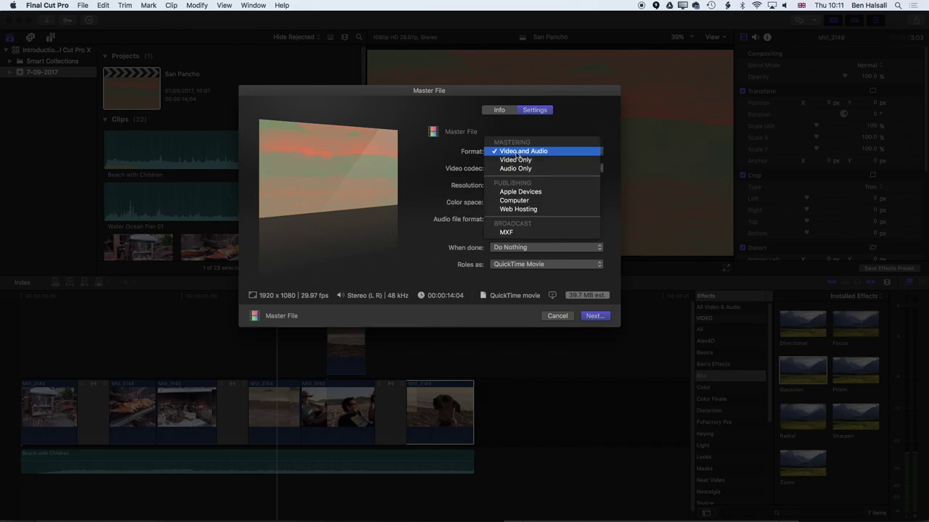
pyautogui.click(528, 200)
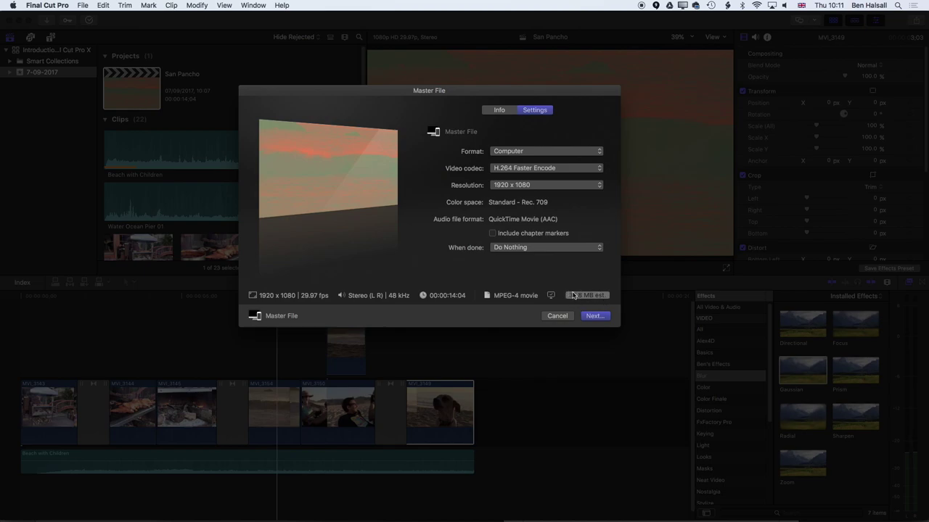
pyautogui.click(520, 187)
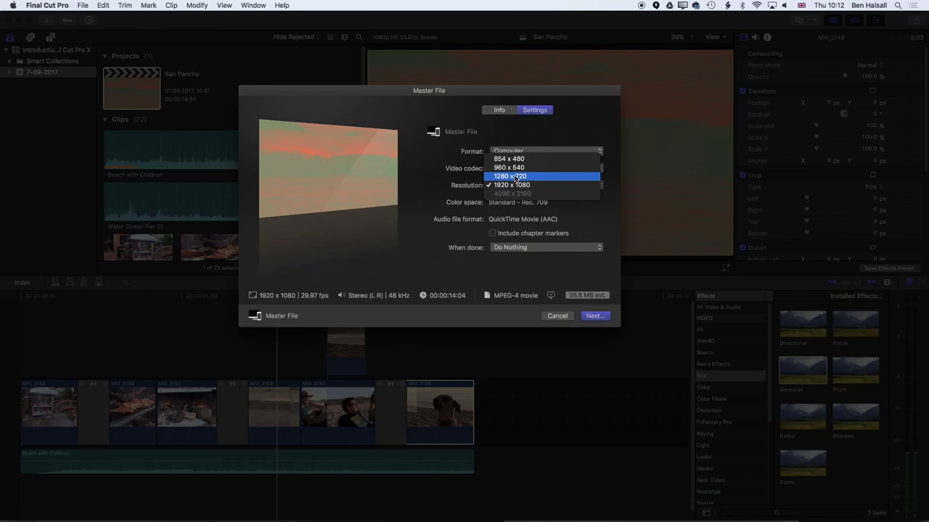
pyautogui.click(513, 185)
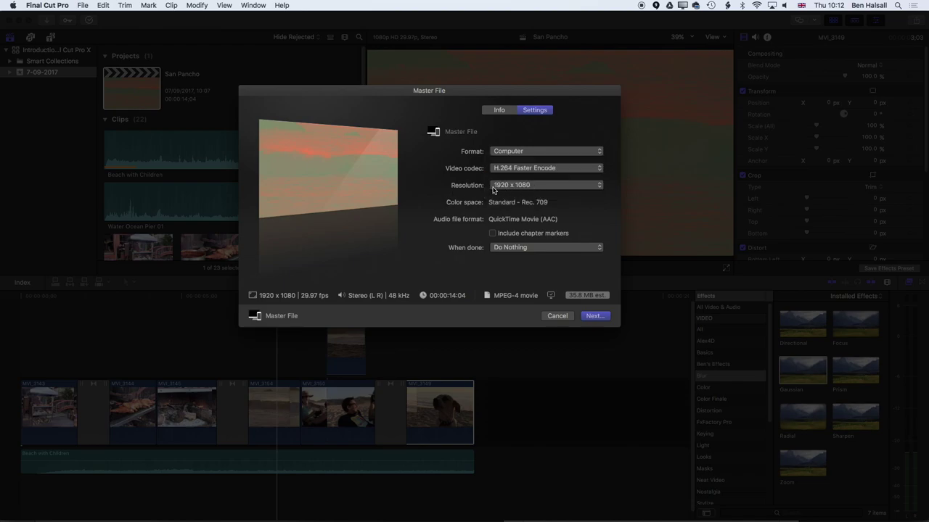
# - Save the master file as San Pancho to the Desktop
pyautogui.click(600, 317)
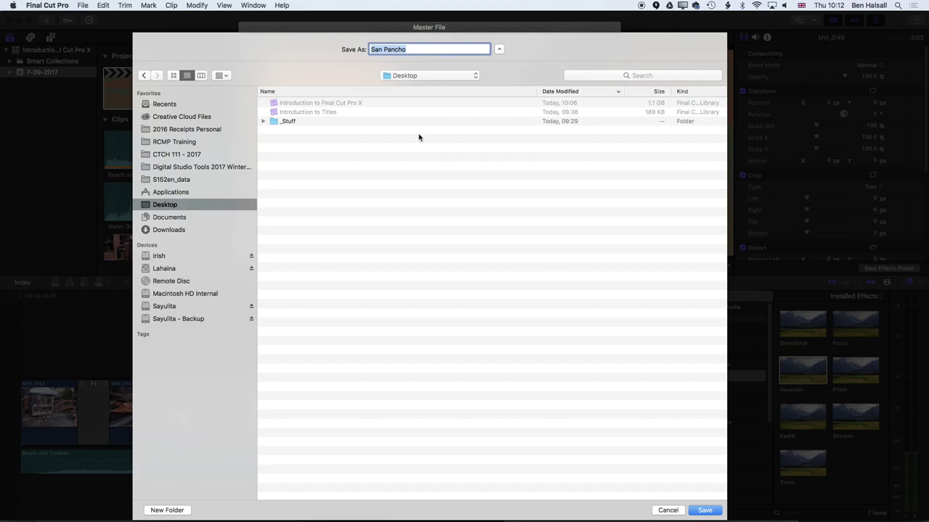
pyautogui.click(500, 50)
pyautogui.click(500, 50)
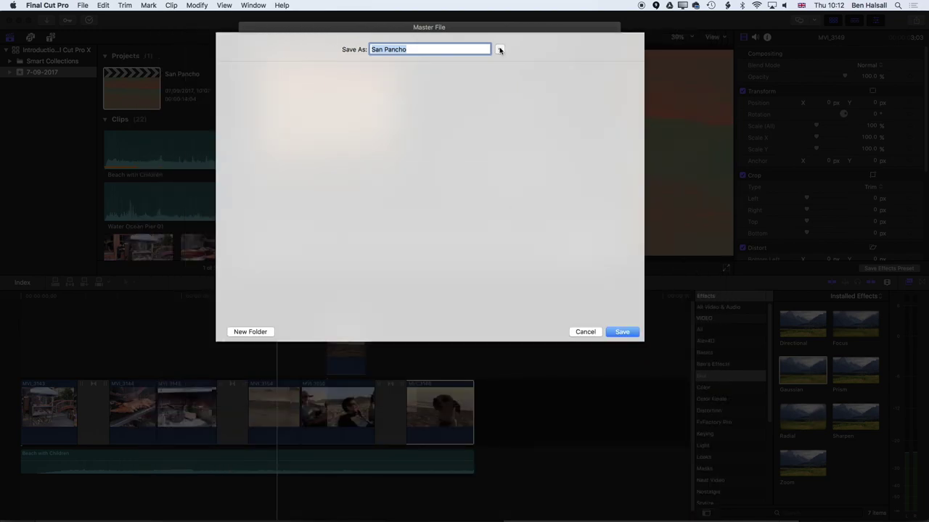
pyautogui.click(500, 50)
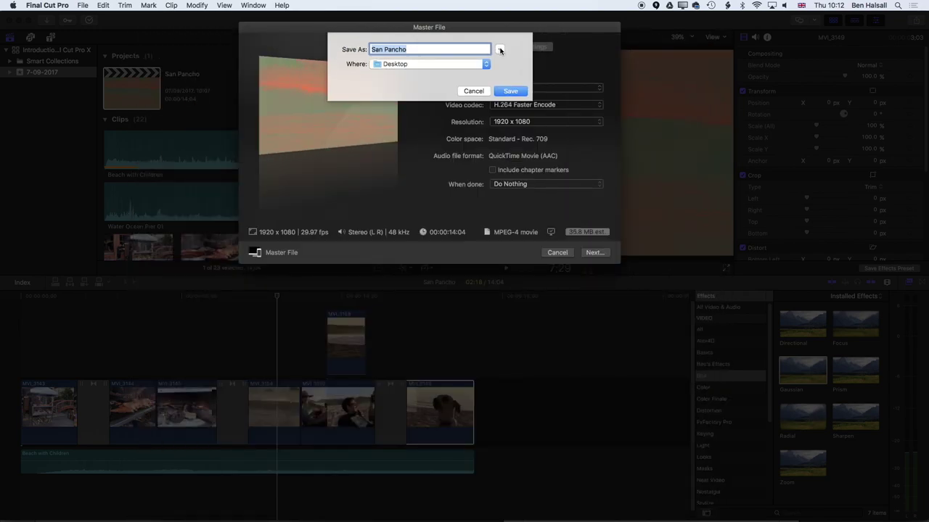
pyautogui.click(500, 50)
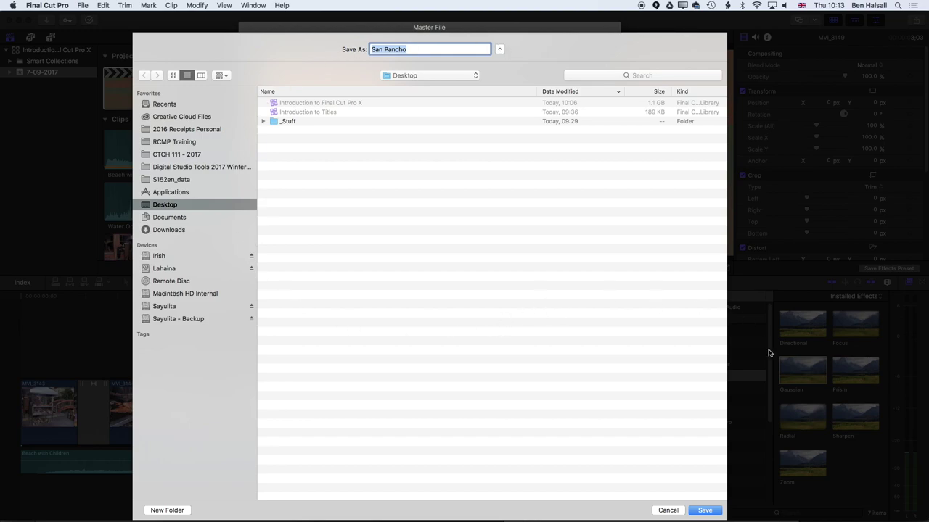
pyautogui.click(707, 511)
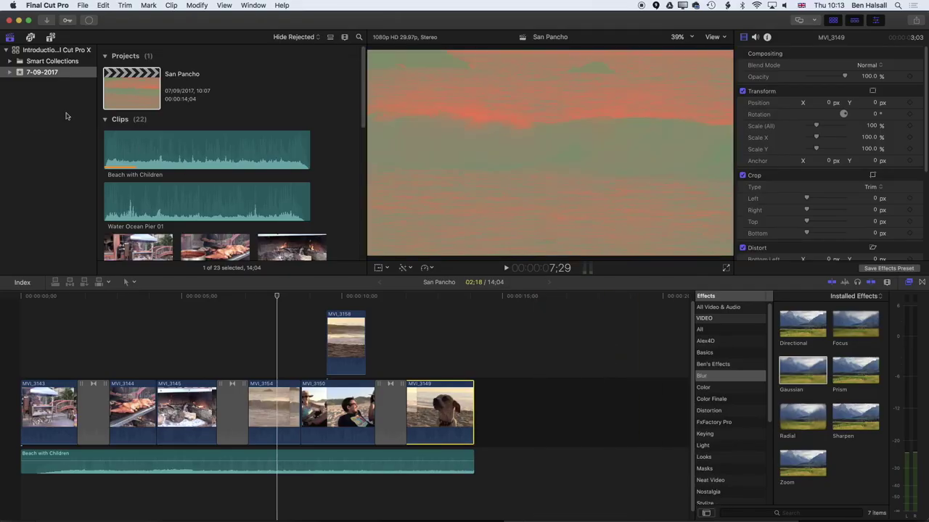
# - Watch San Pancho.mp4's sharing progress in Background Tasks until done, then close it
pyautogui.click(89, 20)
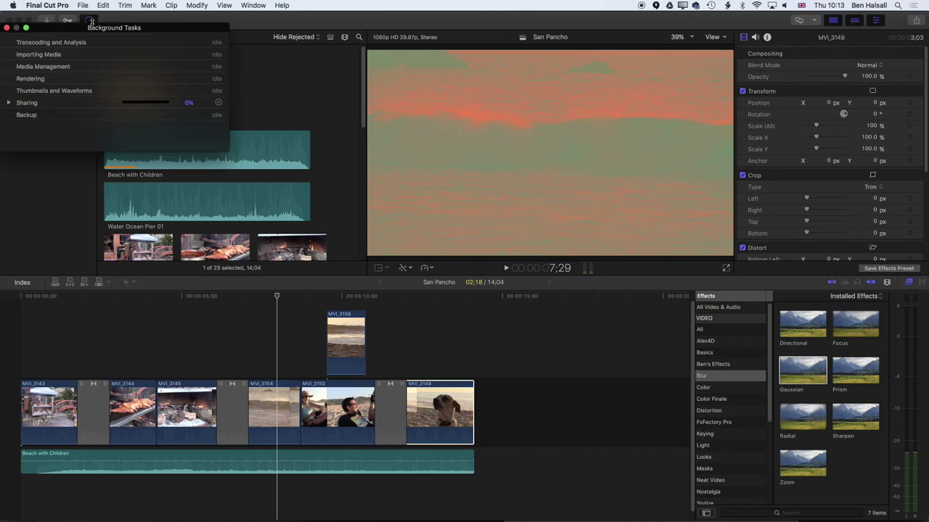
pyautogui.moveTo(78, 29); pyautogui.dragTo(312, 64)
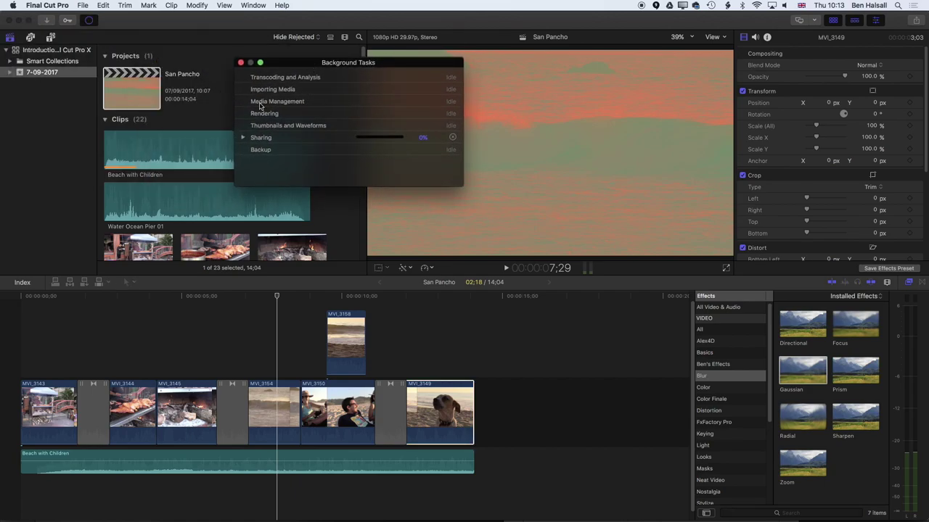
pyautogui.click(244, 138)
pyautogui.click(239, 62)
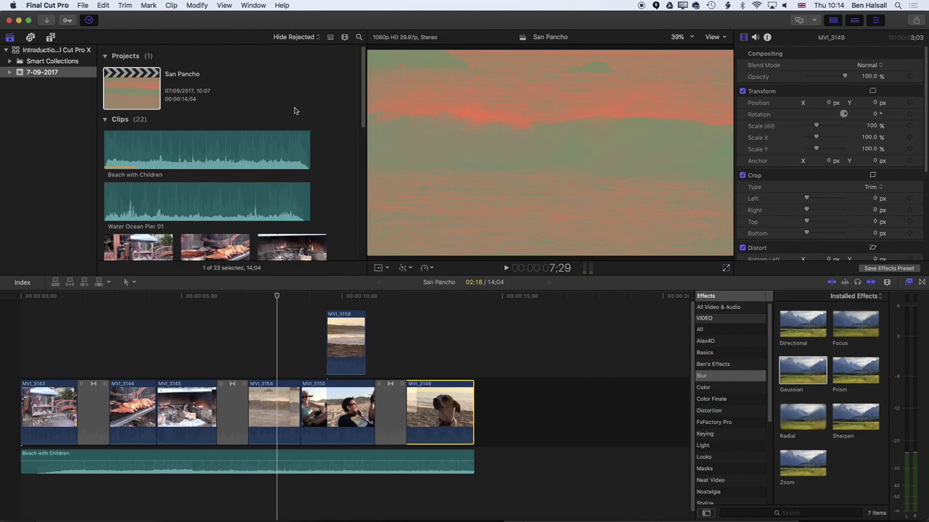
pyautogui.press('super+Tab')
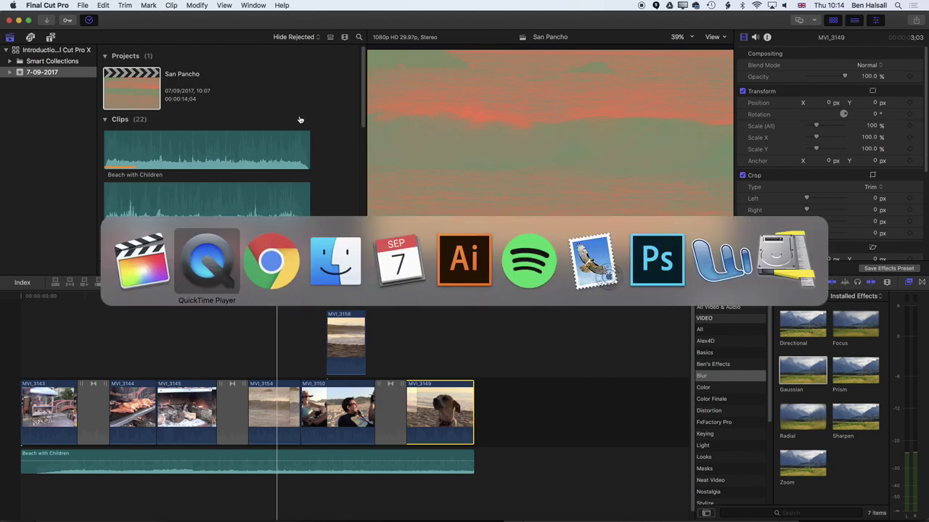
# - In Finder, go to the Desktop and select the 33.8 MB San Pancho.mp4
pyautogui.press('super+Tab')
pyautogui.press('super+Tab')
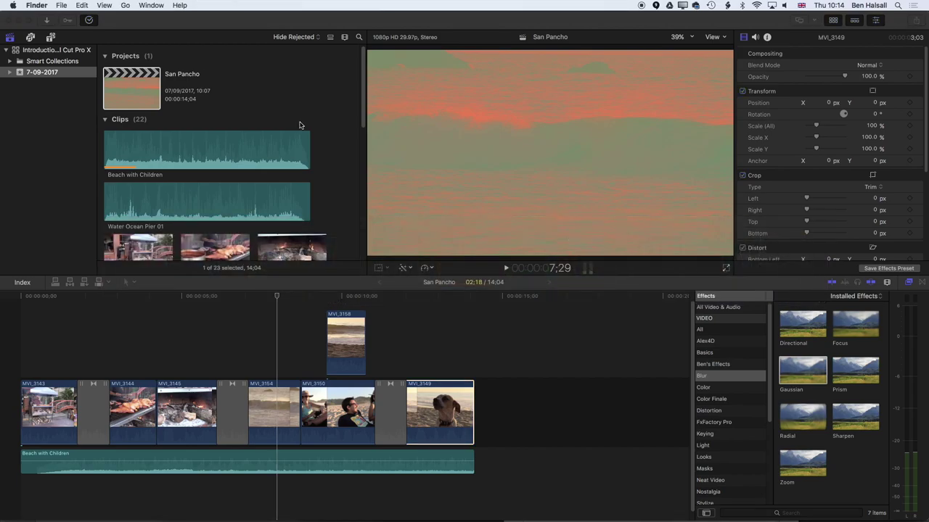
pyautogui.click(125, 5)
pyautogui.click(154, 76)
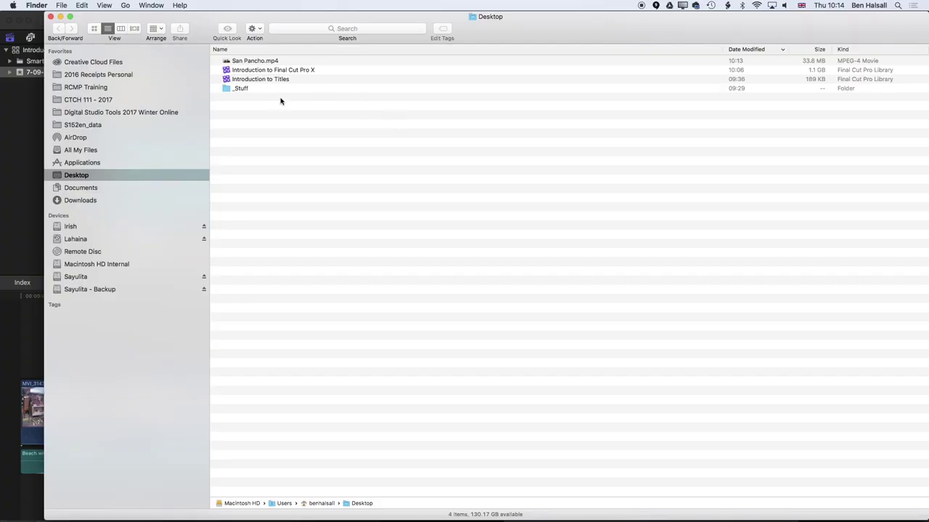
pyautogui.click(270, 63)
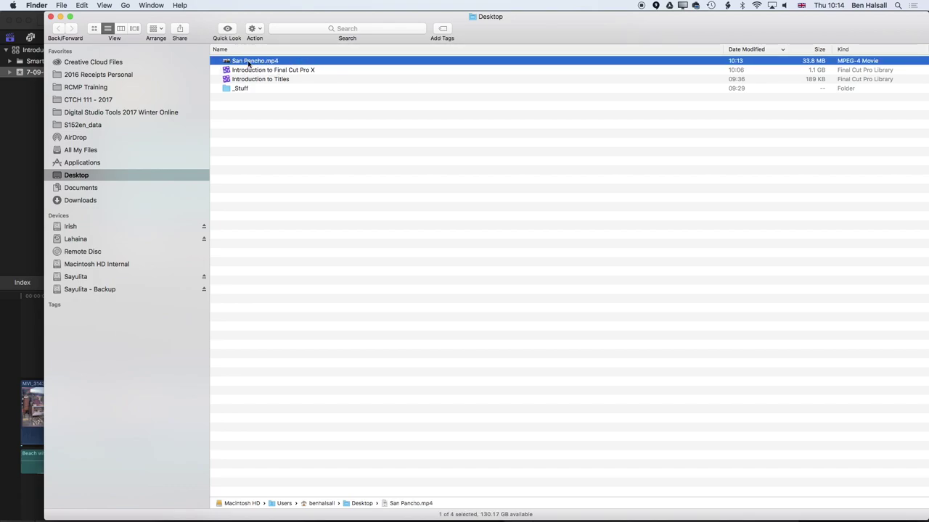
# - Play San Pancho.mp4 through its 14 seconds in QuickTime Player, then quit it
pyautogui.doubleClick(227, 64)
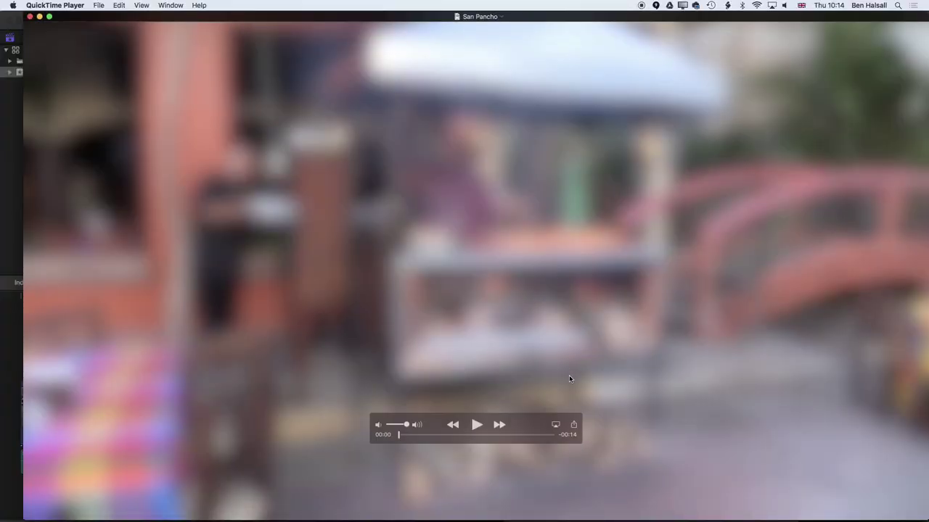
pyautogui.click(476, 426)
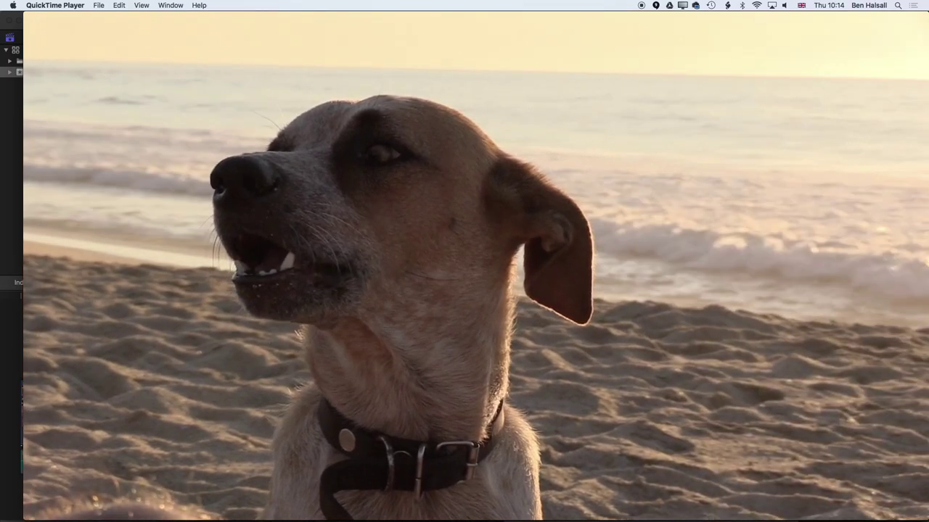
pyautogui.moveTo(510, 237)
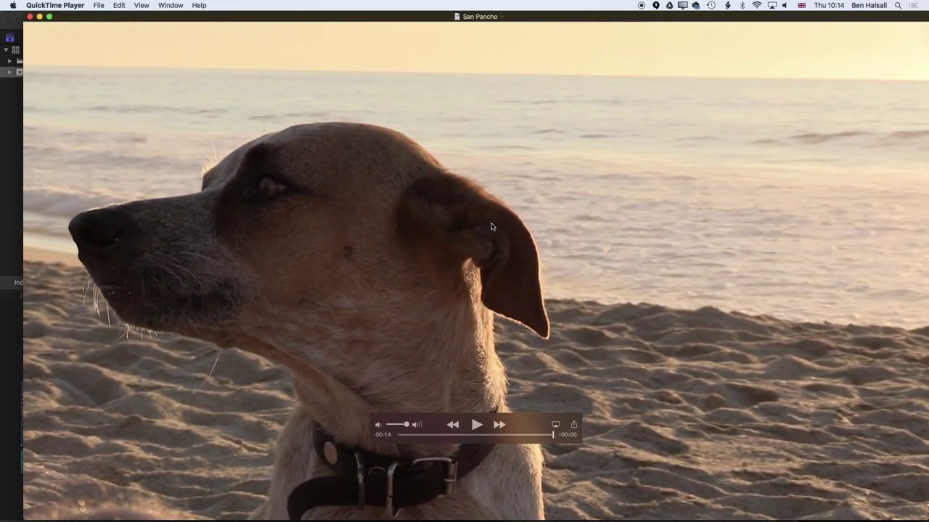
pyautogui.press('super+q')
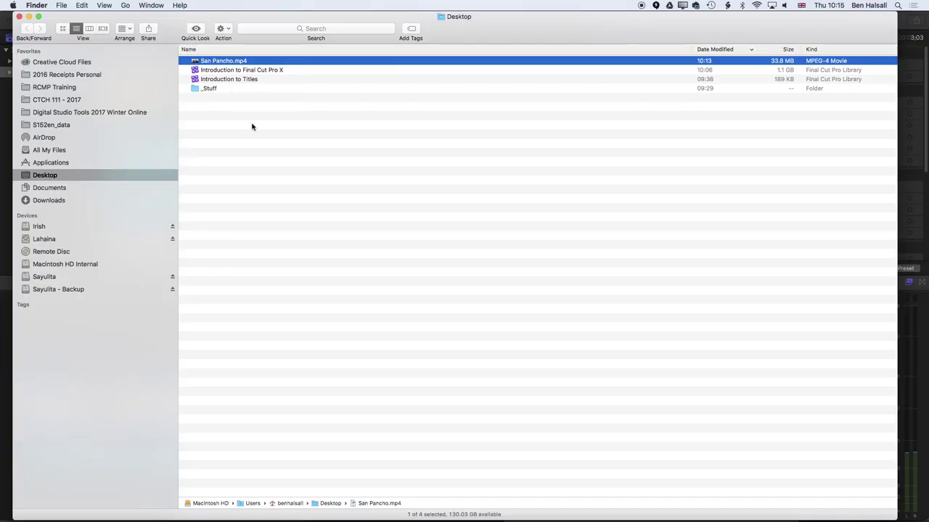